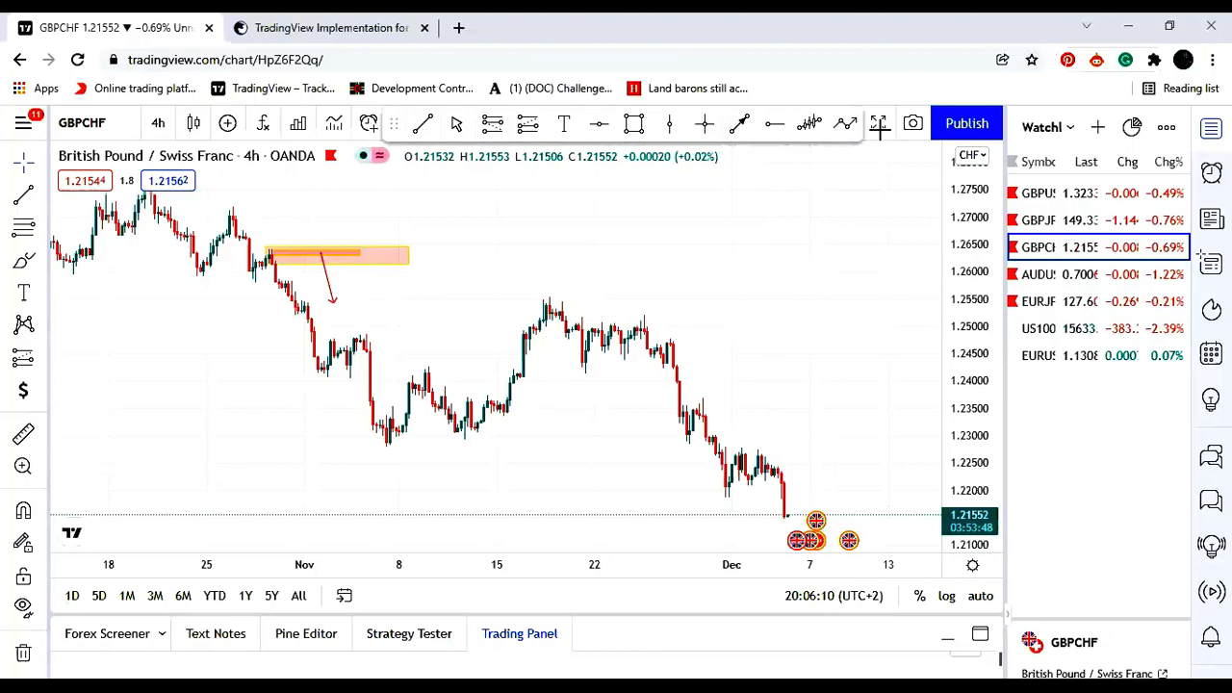
Step: Show the GBPCHF 4h chart in full screen with the November and December price action in view
left_click(878, 125)
left_click_drag(684, 302, 347, 273)
left_click_drag(793, 279, 390, 279)
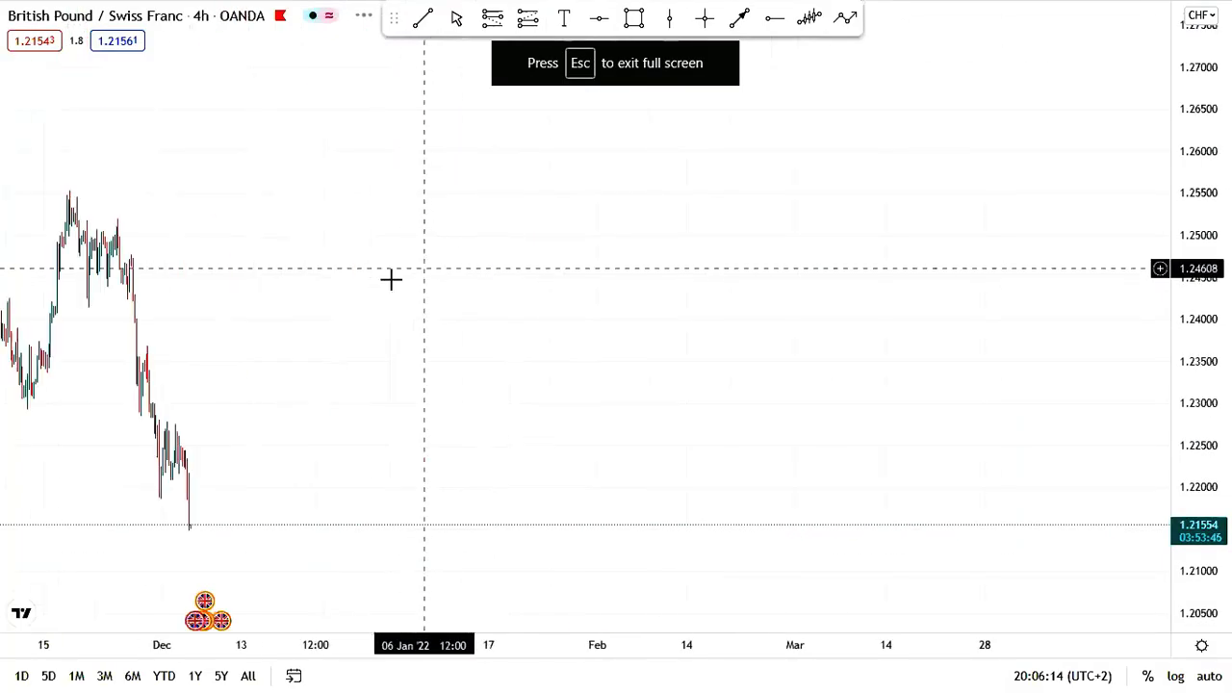
left_click_drag(567, 308, 799, 306)
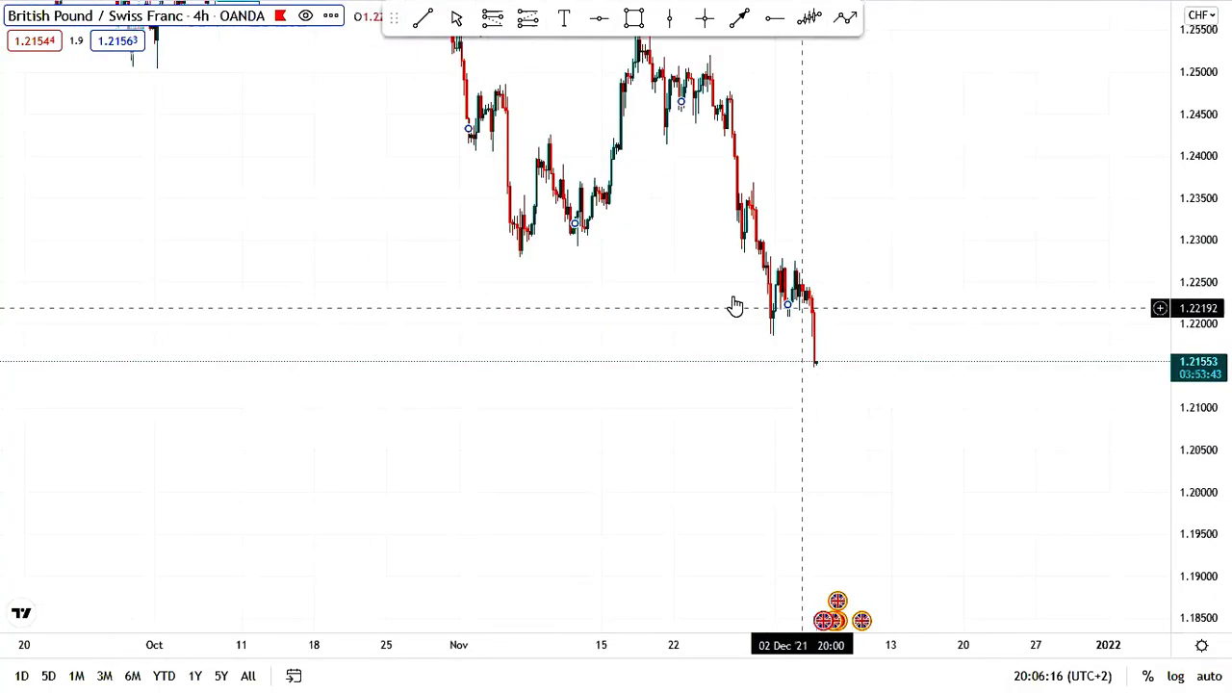
Step: Draw a rectangle over the consolidation between 8 November and just before 15 November, from about 1.2431 down to 1.2290
scroll(673, 308, "up", 4)
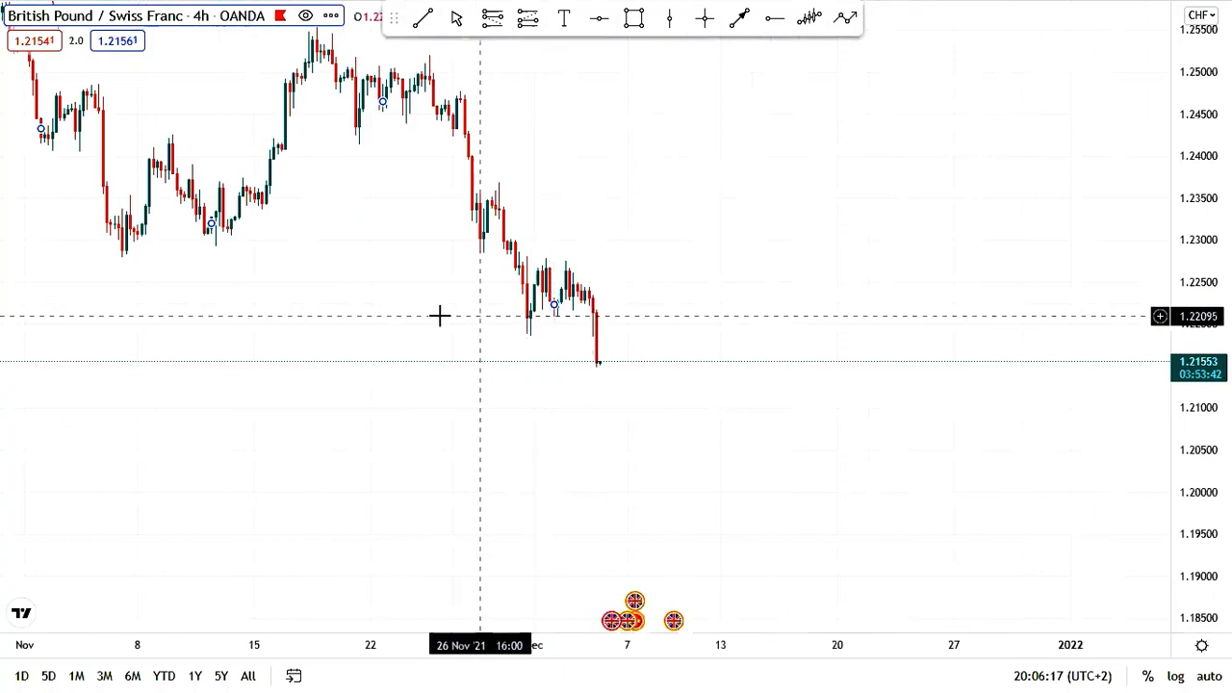
scroll(438, 318, "down", 4)
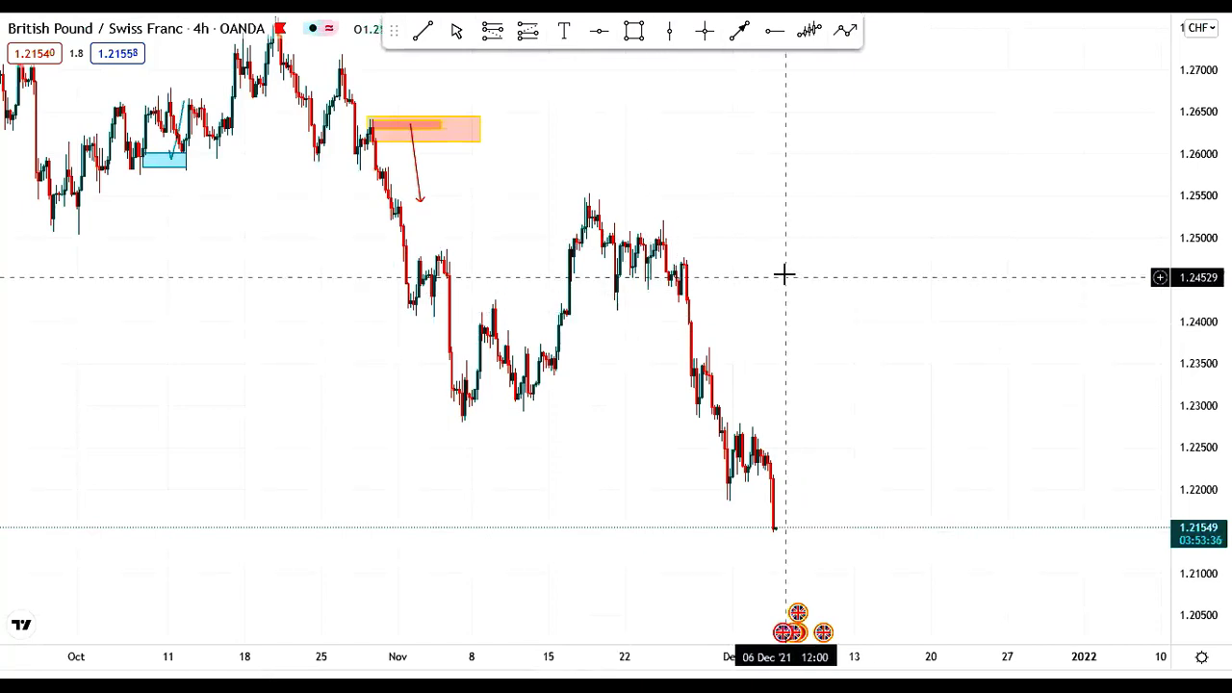
scroll(736, 292, "up", 4)
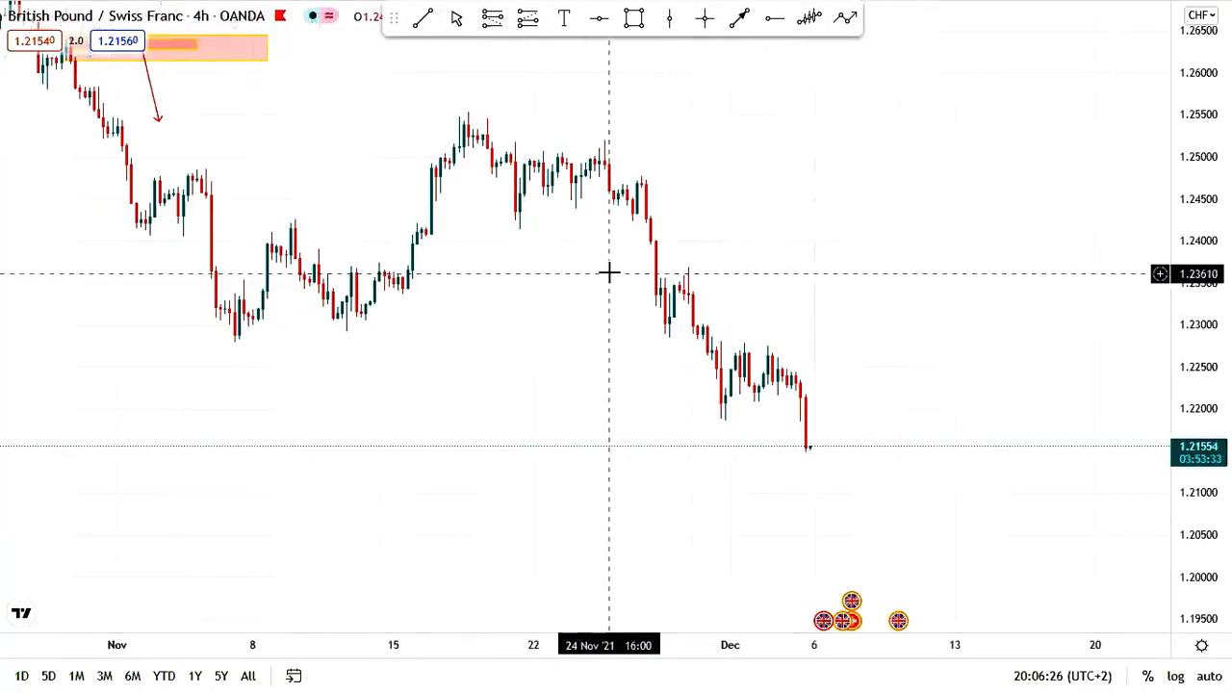
scroll(608, 272, "down", 2)
scroll(605, 261, "up", 2)
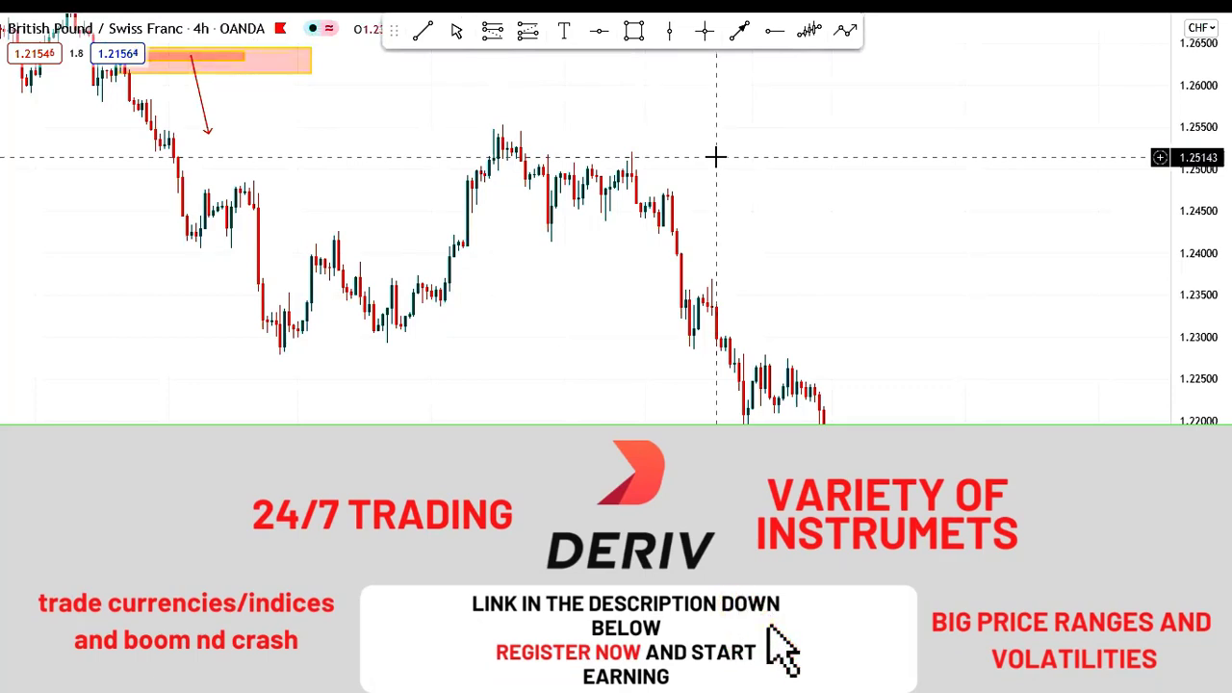
left_click(634, 31)
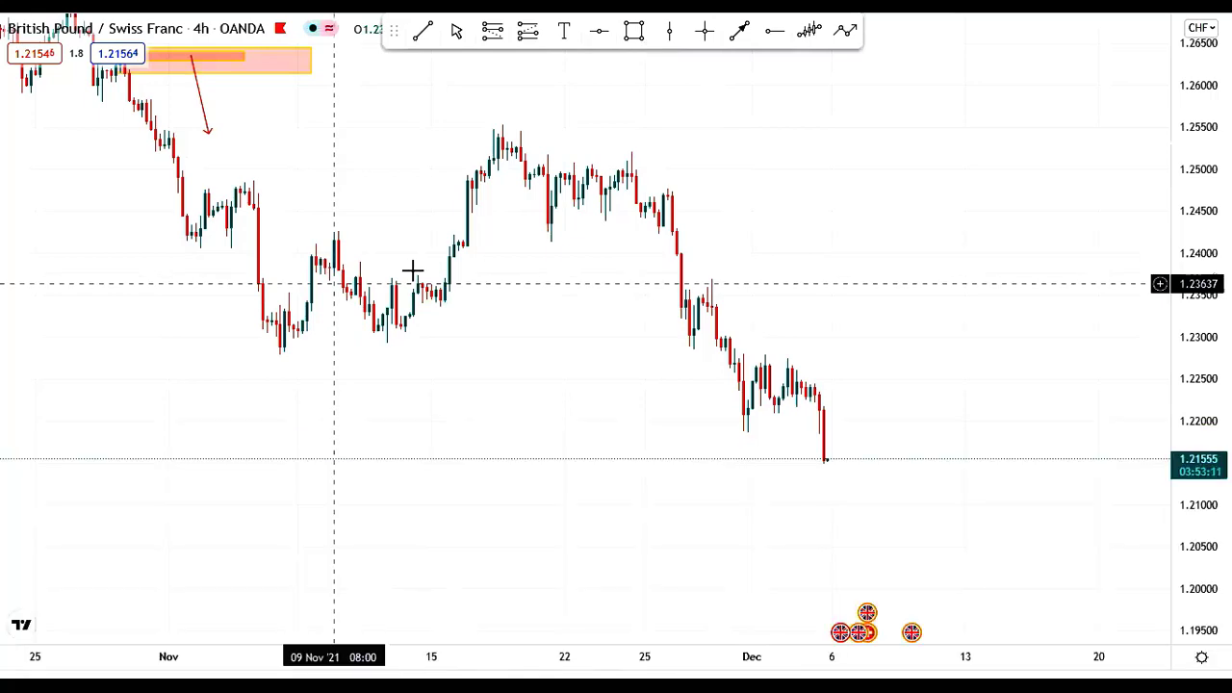
mouse_move(306, 228)
left_mouse_down()
mouse_move(428, 345)
mouse_move(413, 346)
mouse_move(374, 274)
mouse_move(417, 333)
left_mouse_up()
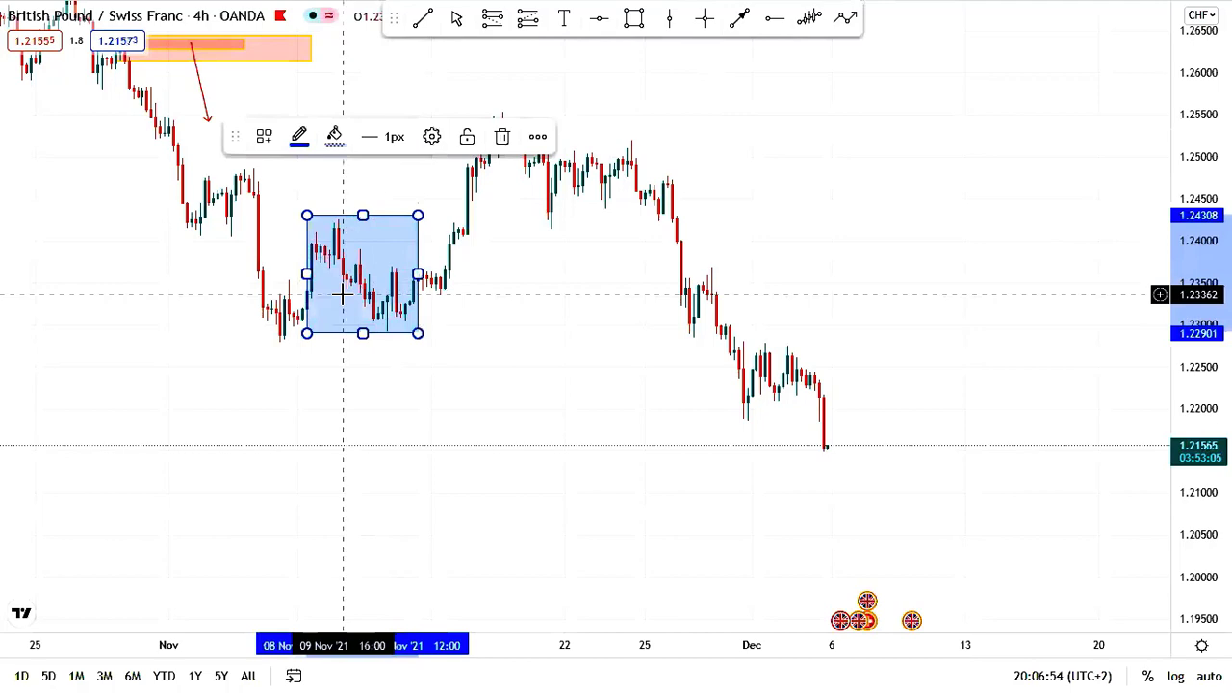
Step: Draw a narrow rectangle zone from 15 November to 1 December between about 1.2356 and 1.2340, and dismiss the advertisement
scroll(340, 288, "up", 3)
left_click_drag(338, 321, 798, 327)
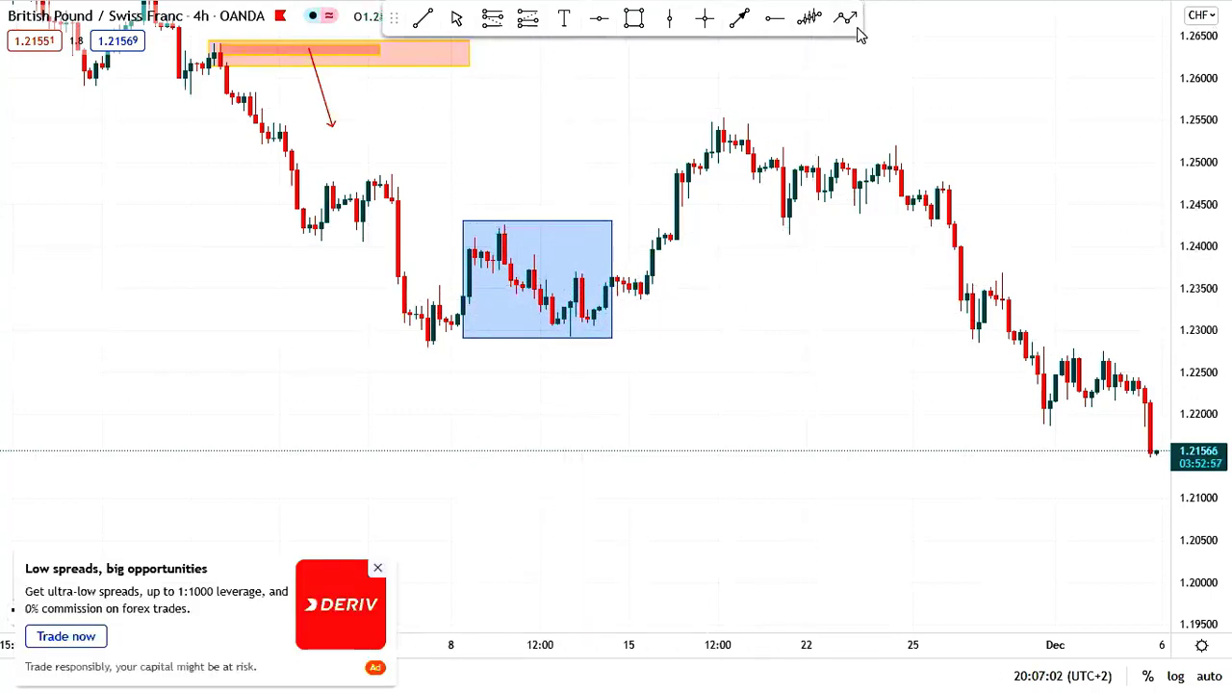
left_click_drag(647, 297, 1062, 297)
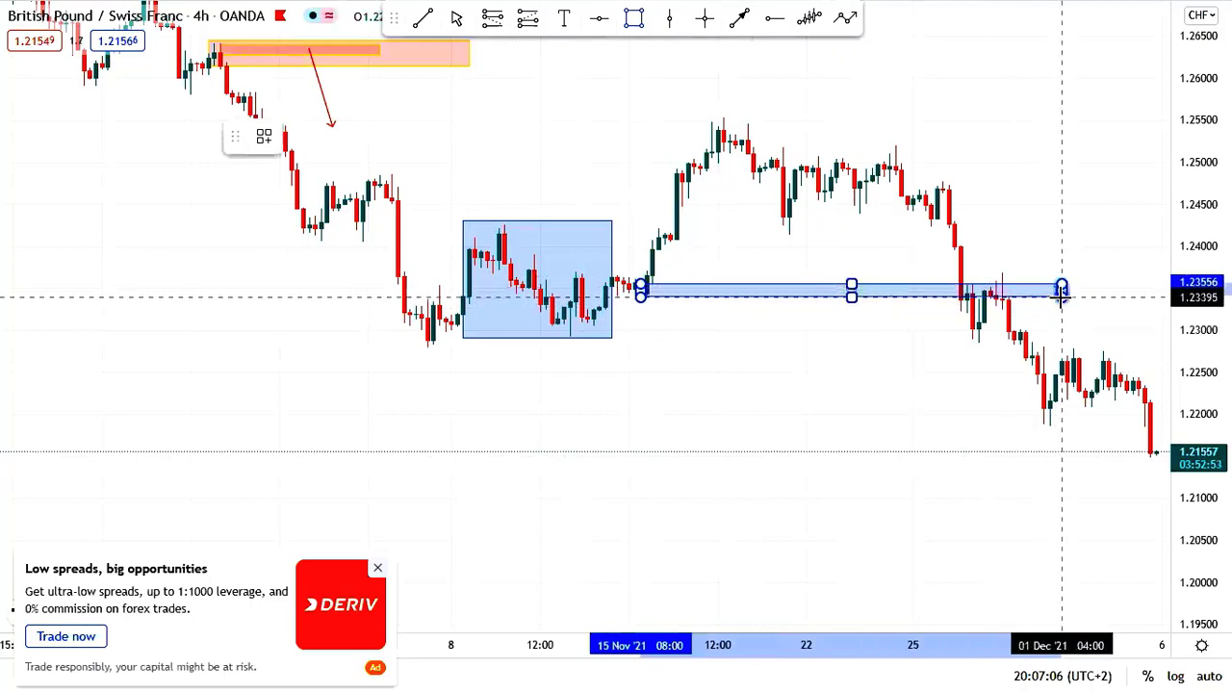
left_click(1072, 206)
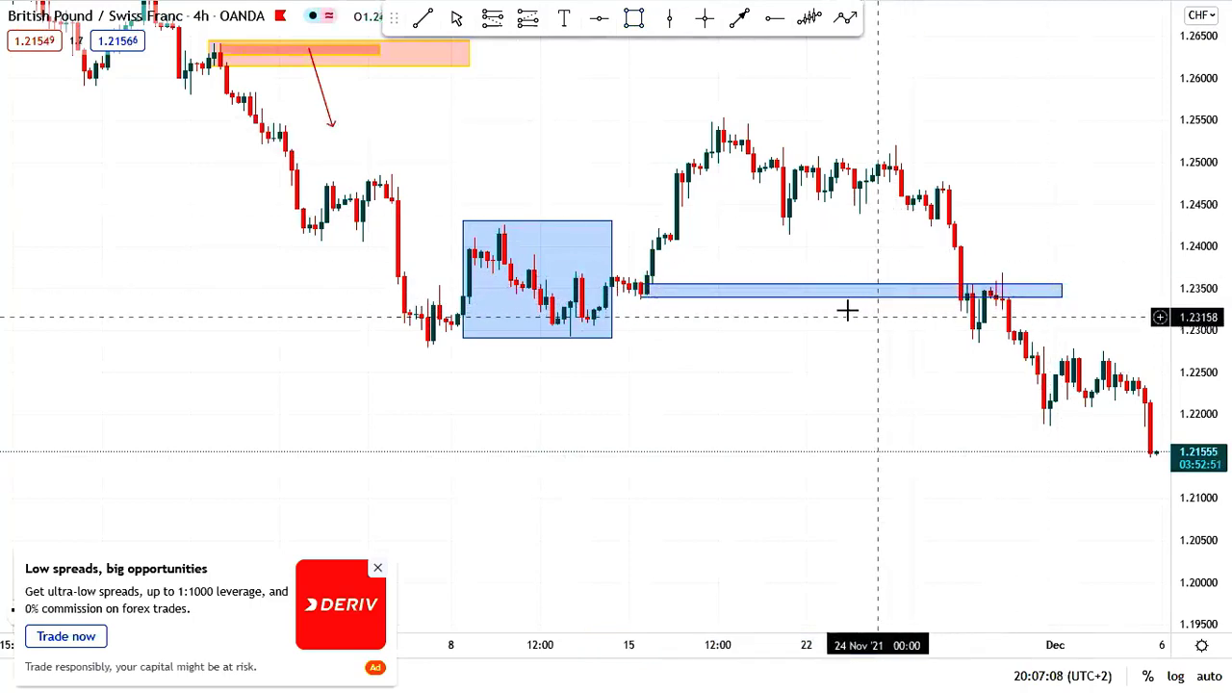
left_click(640, 287)
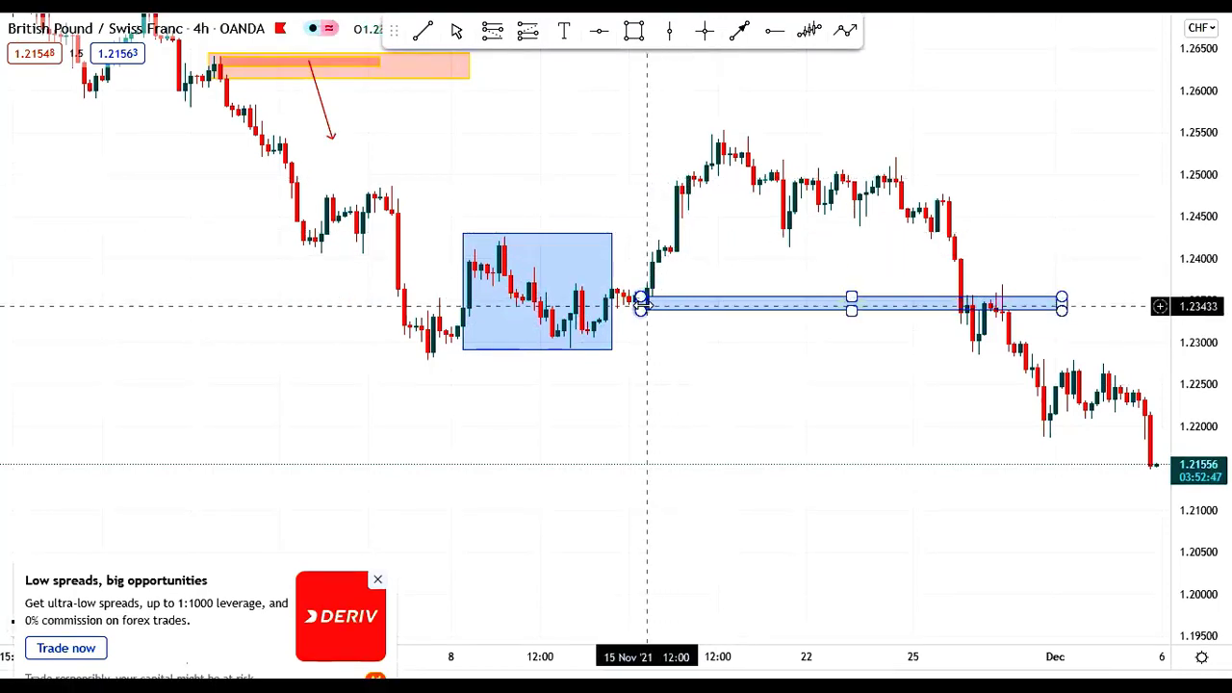
left_click(638, 276)
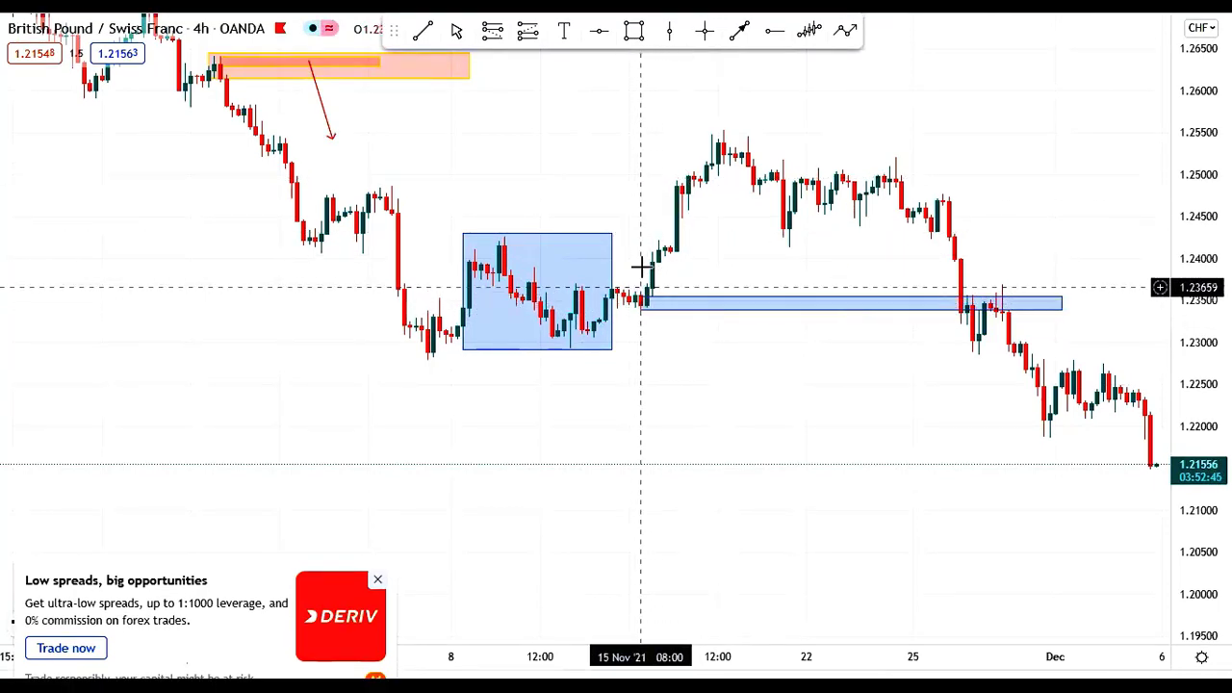
left_click(377, 578)
Step: Draw a rectangle zone at the last sell-off, starting 3 December at about 1.2243 and extending right to mid-December
scroll(1042, 236, "down", 5)
left_click_drag(1034, 238, 553, 226)
scroll(645, 256, "up", 2)
left_click_drag(666, 258, 836, 260)
scroll(734, 273, "up", 1)
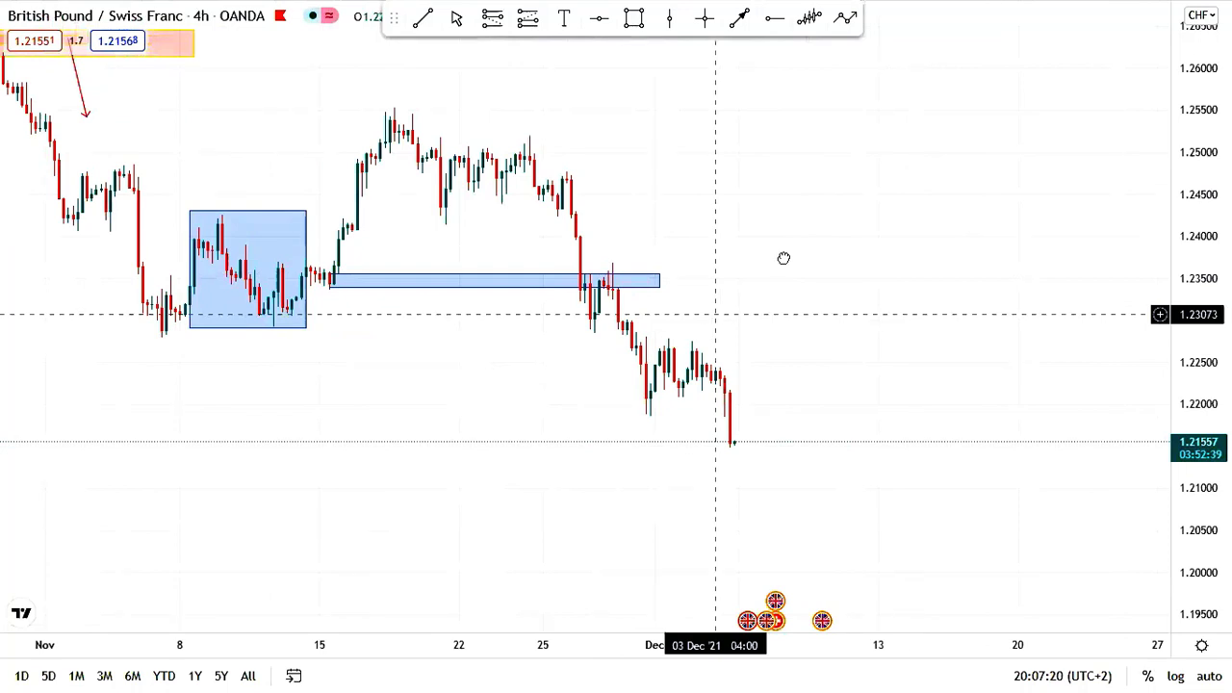
left_click_drag(783, 258, 849, 187)
left_click(635, 31)
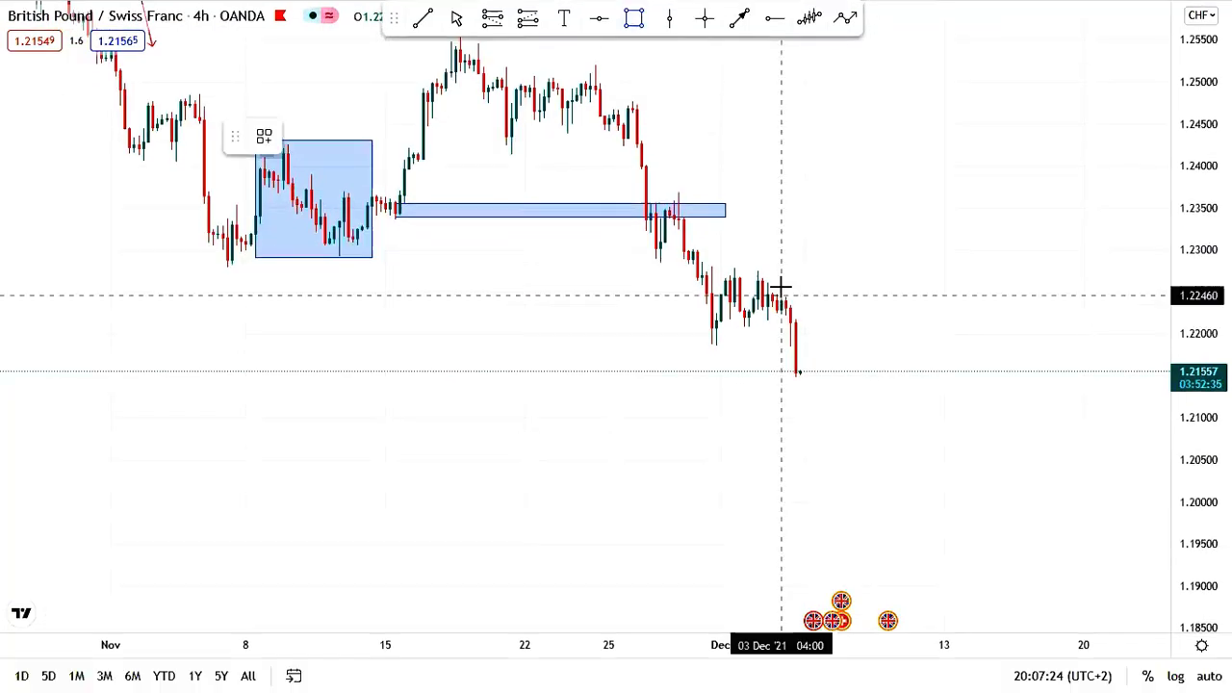
left_click_drag(781, 299, 887, 310)
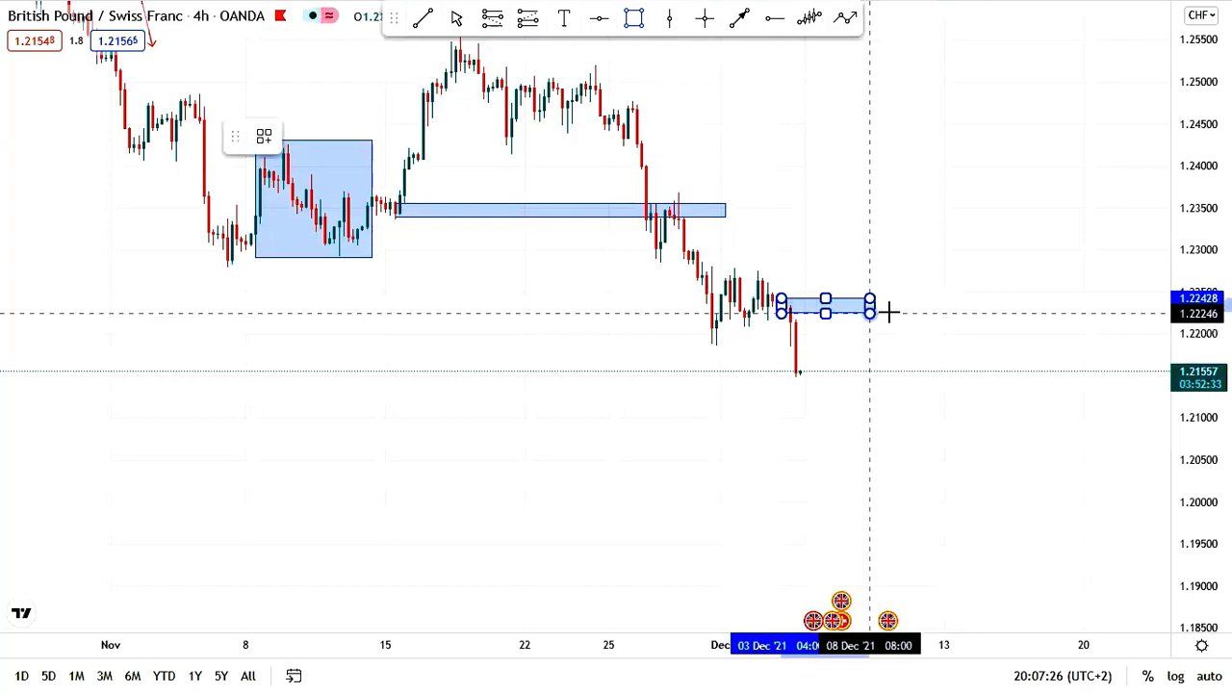
left_click(1028, 318)
left_click(998, 217)
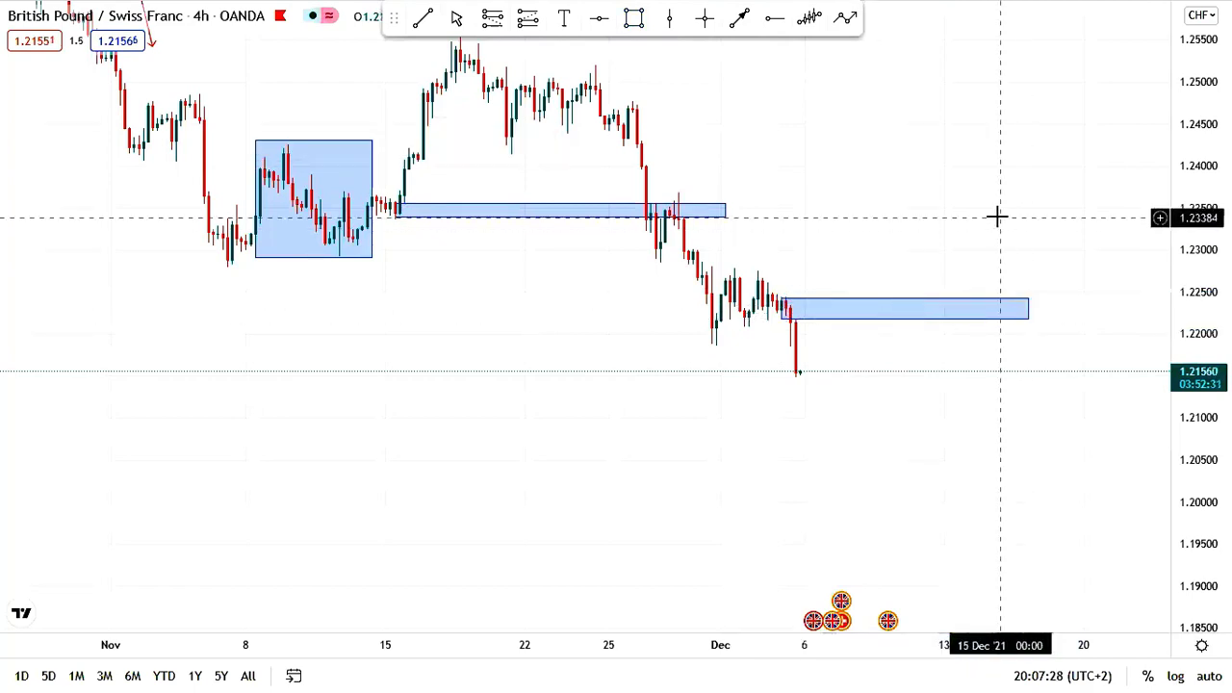
Step: Draw a small rectangle candle in the empty area below price around 23 November, from about 1.1763 to 1.1697
scroll(886, 336, "up", 3)
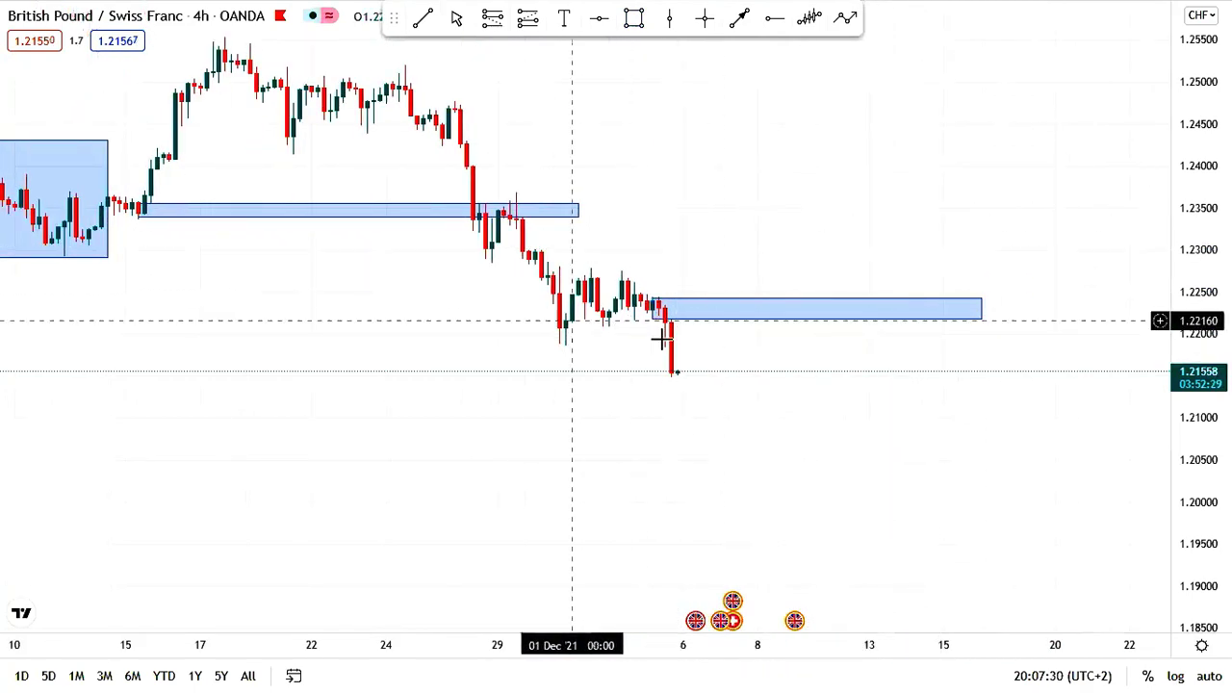
scroll(635, 299, "down", 3)
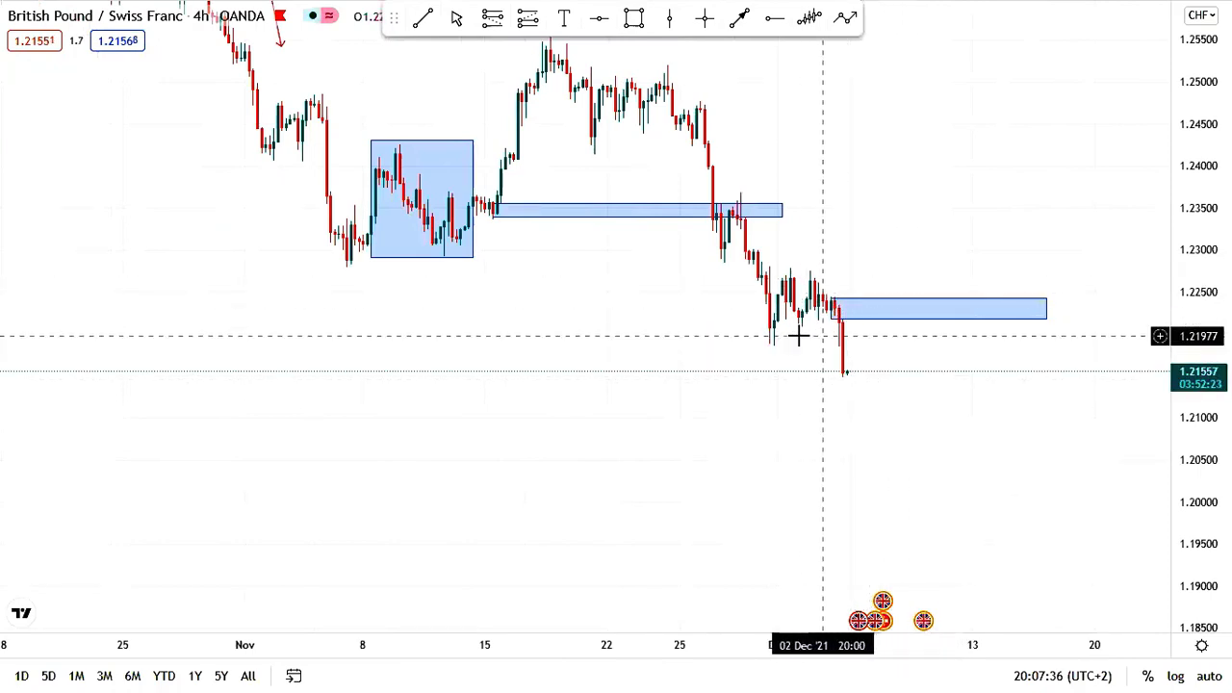
scroll(770, 337, "up", 2)
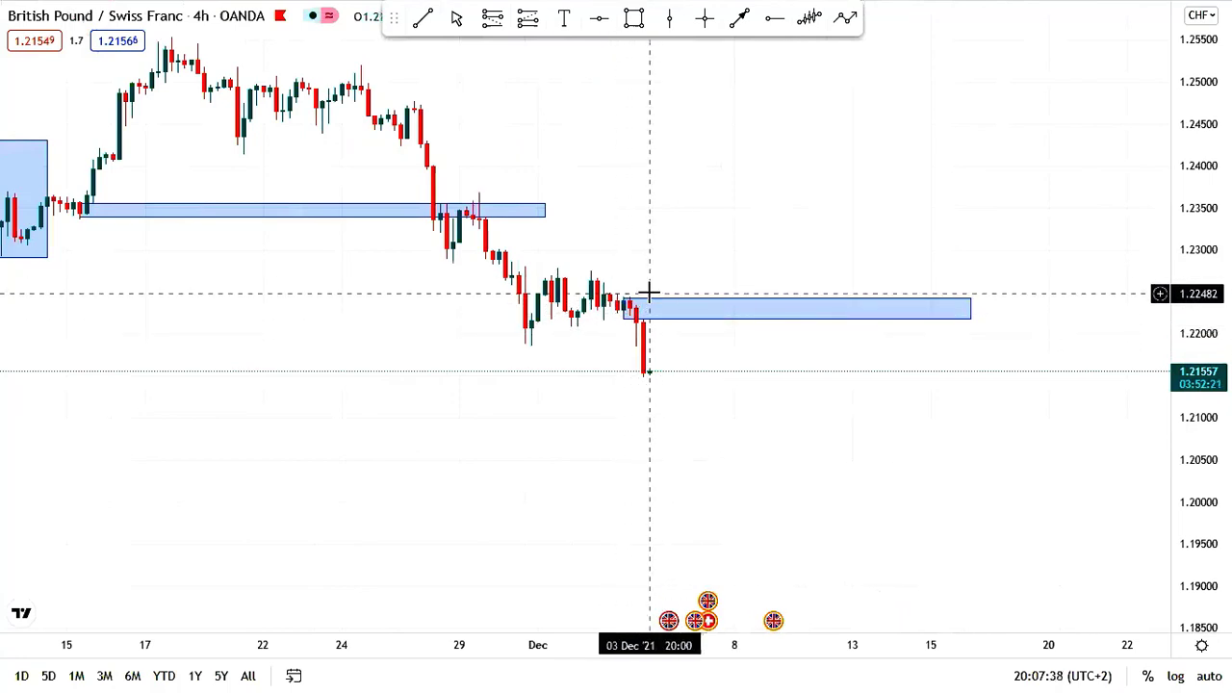
left_click_drag(715, 393, 854, 144)
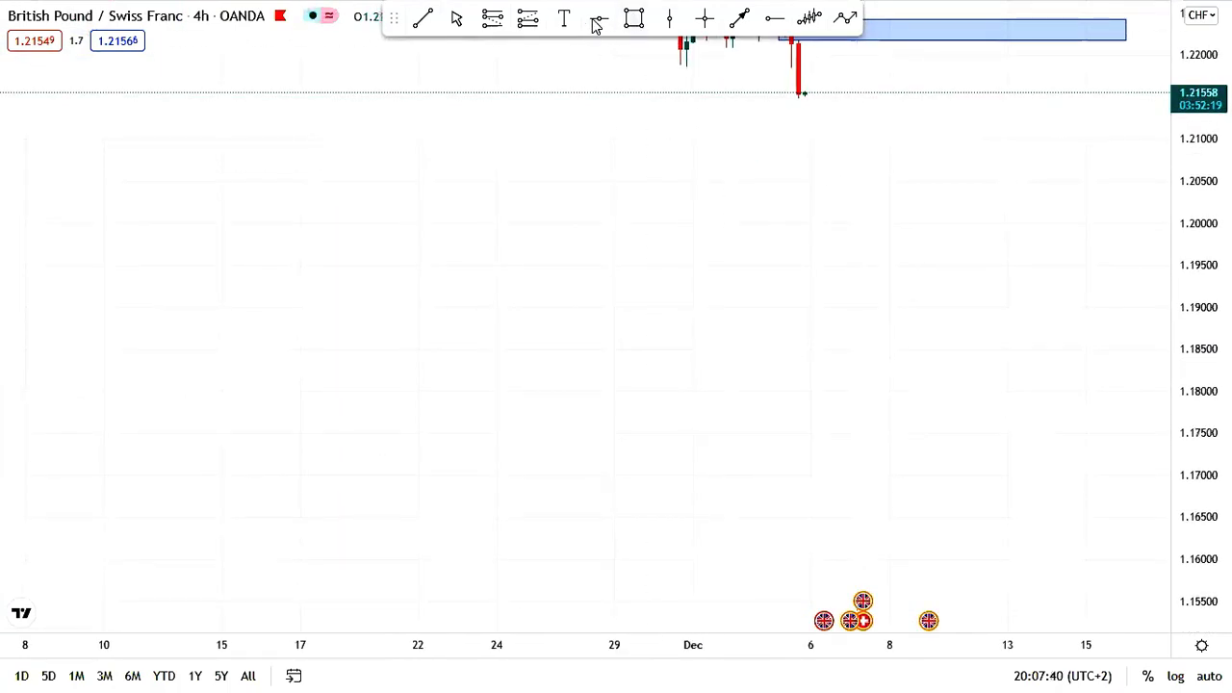
left_click(639, 23)
mouse_move(462, 423)
left_mouse_down()
mouse_move(525, 500)
mouse_move(490, 546)
mouse_move(490, 477)
left_mouse_up()
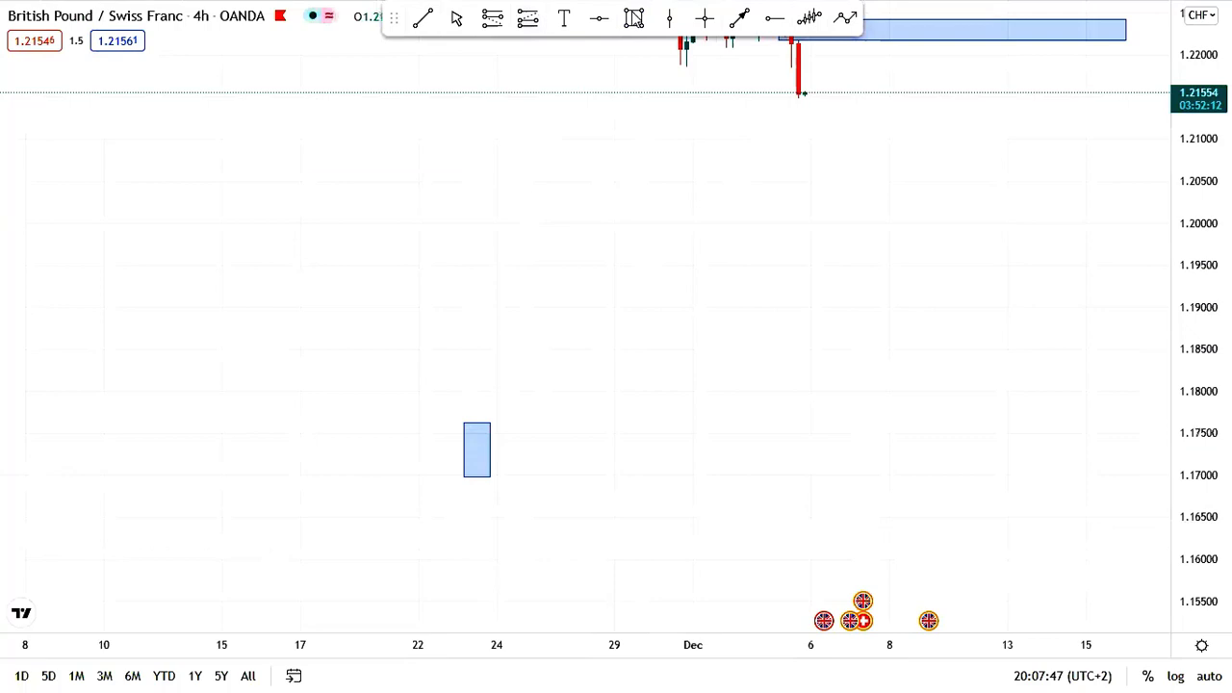
Step: Draw a tall rectangle candle beside the small one, from about 1.1702 up to 1.1951, and fill it light red
mouse_move(497, 474)
left_mouse_down()
mouse_move(569, 456)
mouse_move(536, 242)
mouse_move(516, 264)
left_mouse_up()
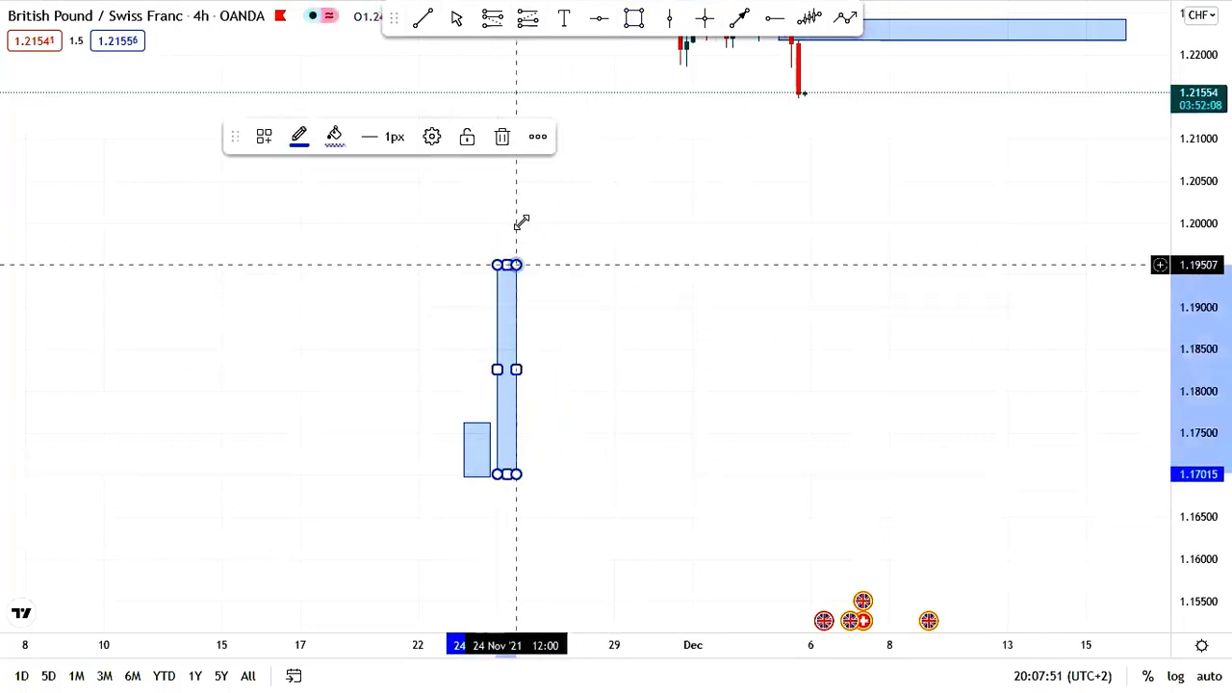
left_click(334, 140)
left_click(334, 197)
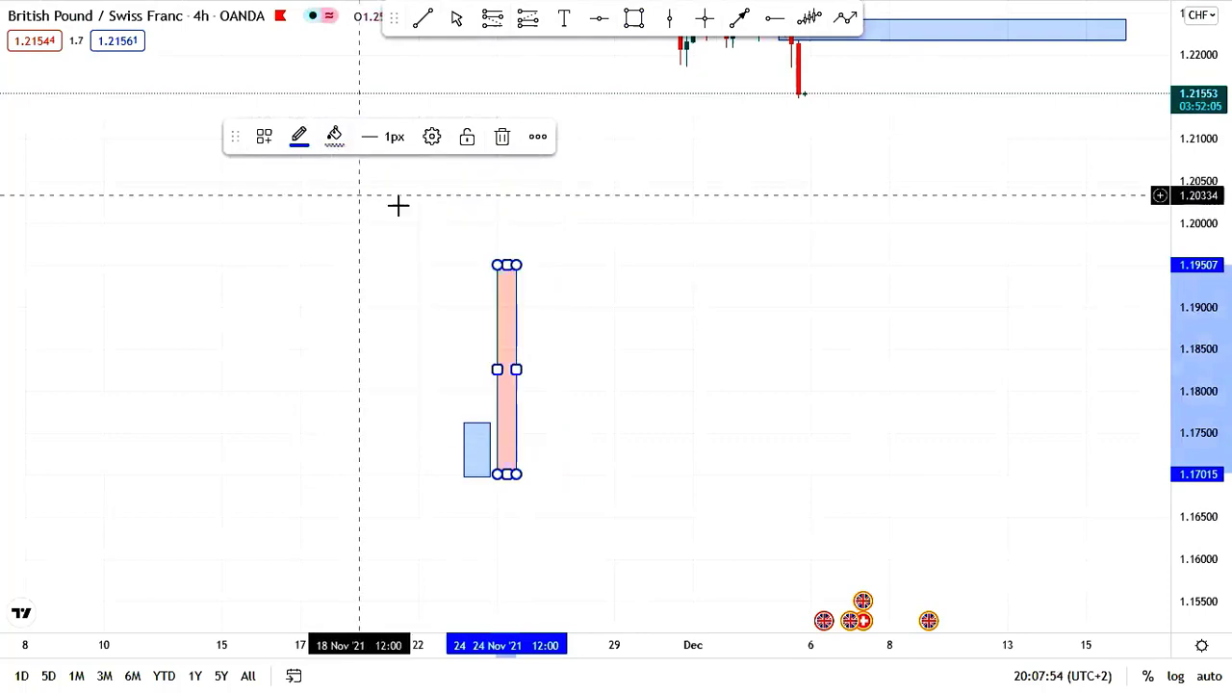
left_click(632, 314)
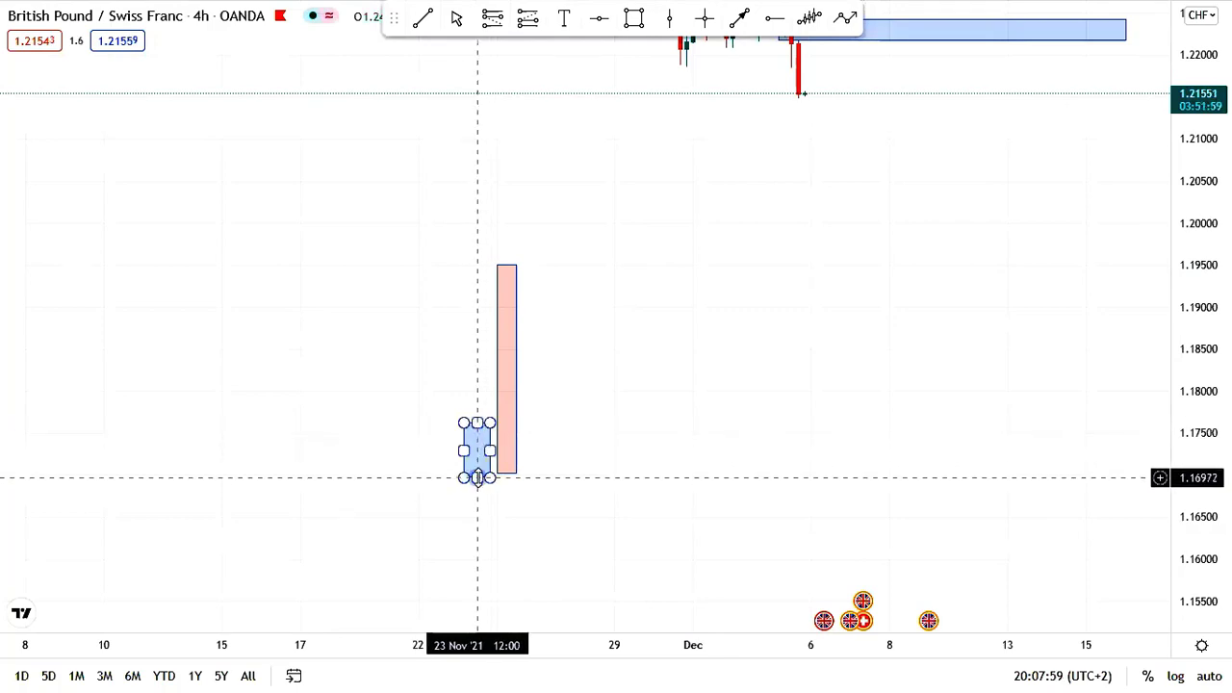
Step: Shorten and narrow the small blue rectangle so its base lines up with that of the tall red one
left_click_drag(478, 477, 477, 470)
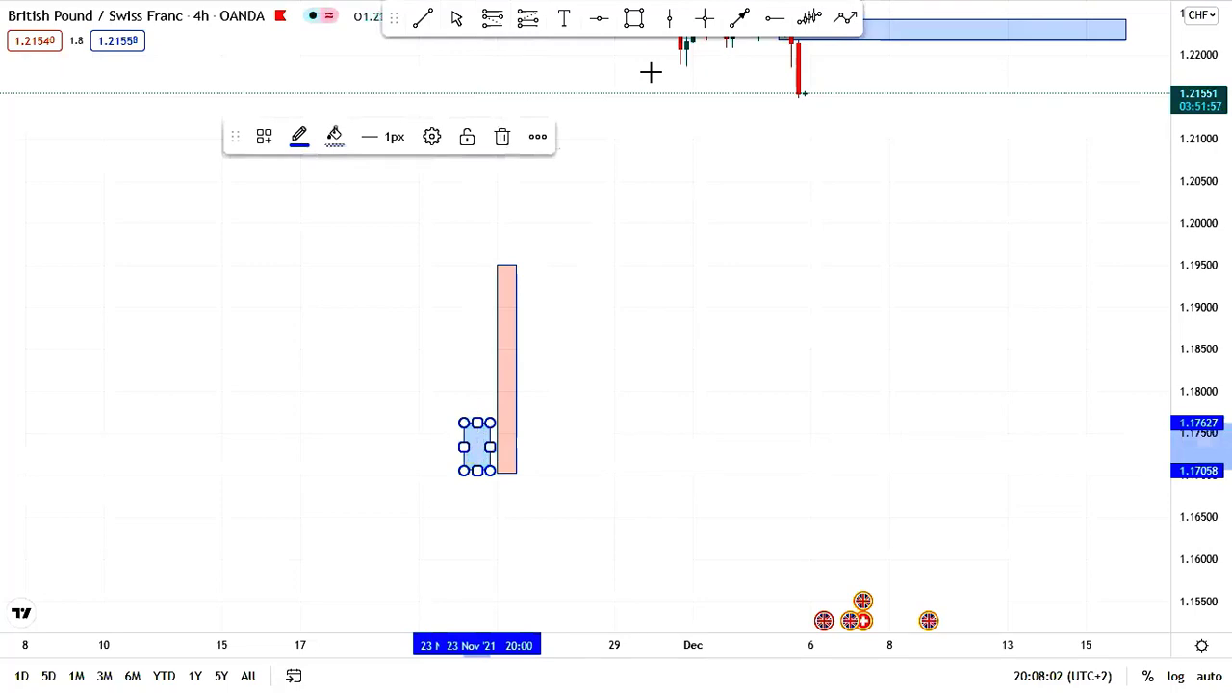
left_click(651, 72)
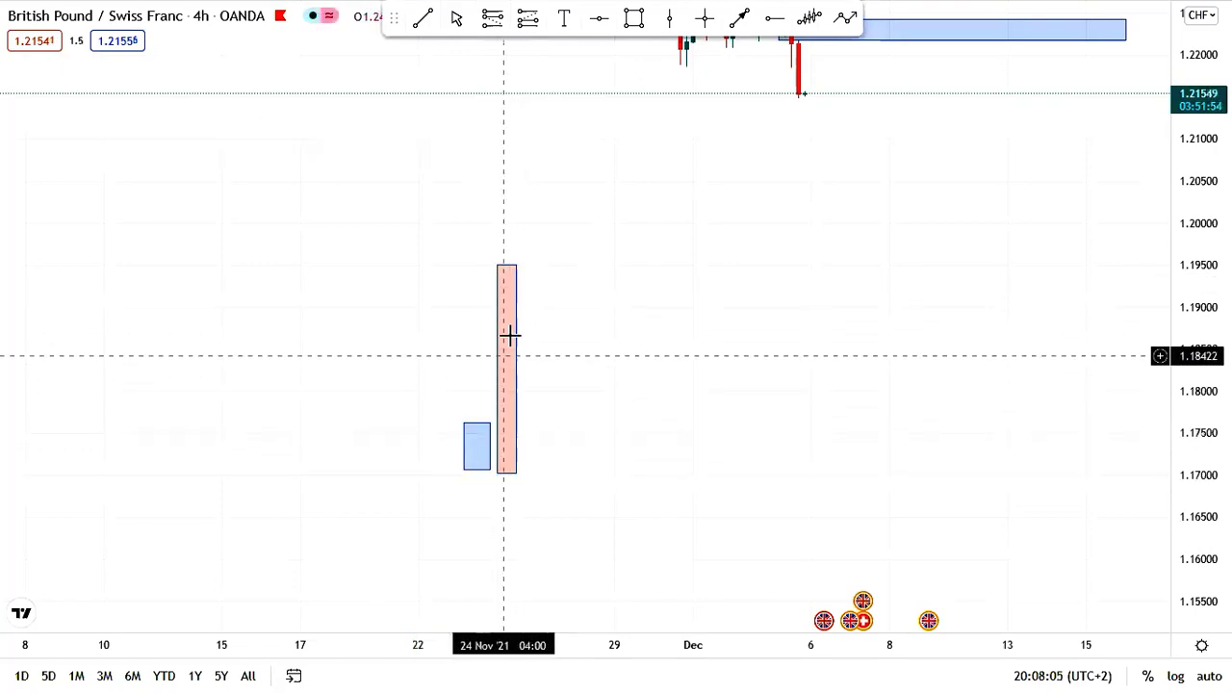
left_click(477, 438)
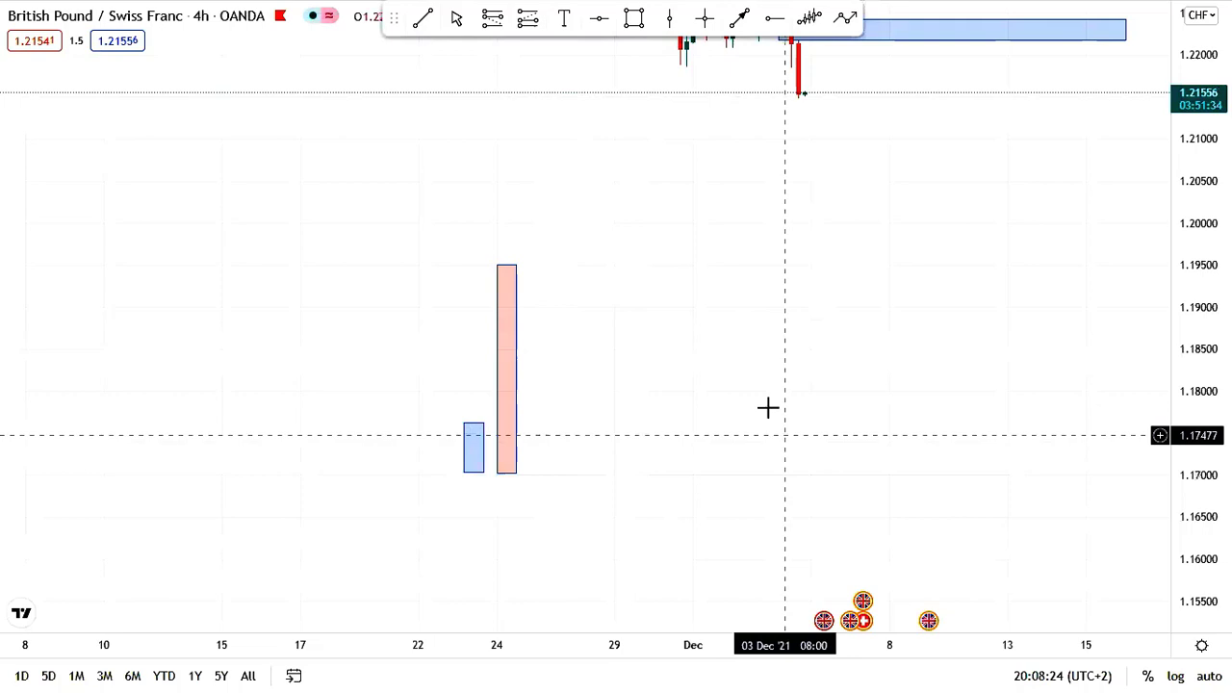
Step: Draw two small red rectangle candles stepping down around 30 November, from about 1.1751 to 1.1700 and 1.1706 to 1.1664
left_click(630, 21)
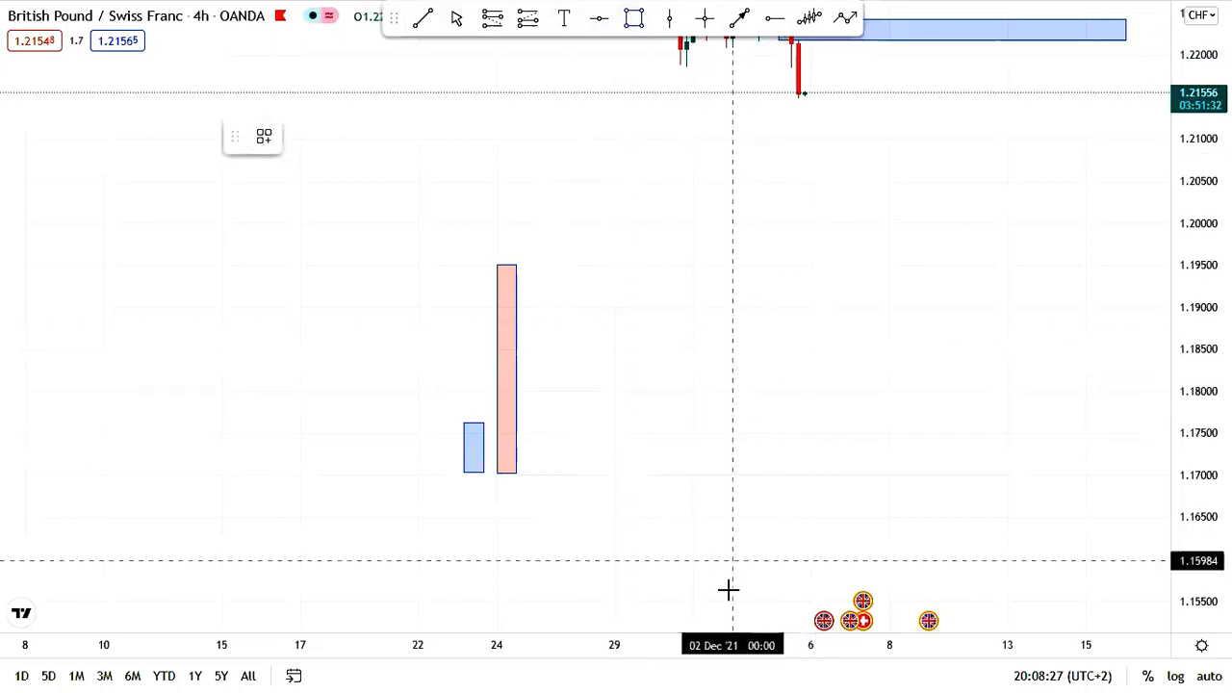
left_click(654, 474)
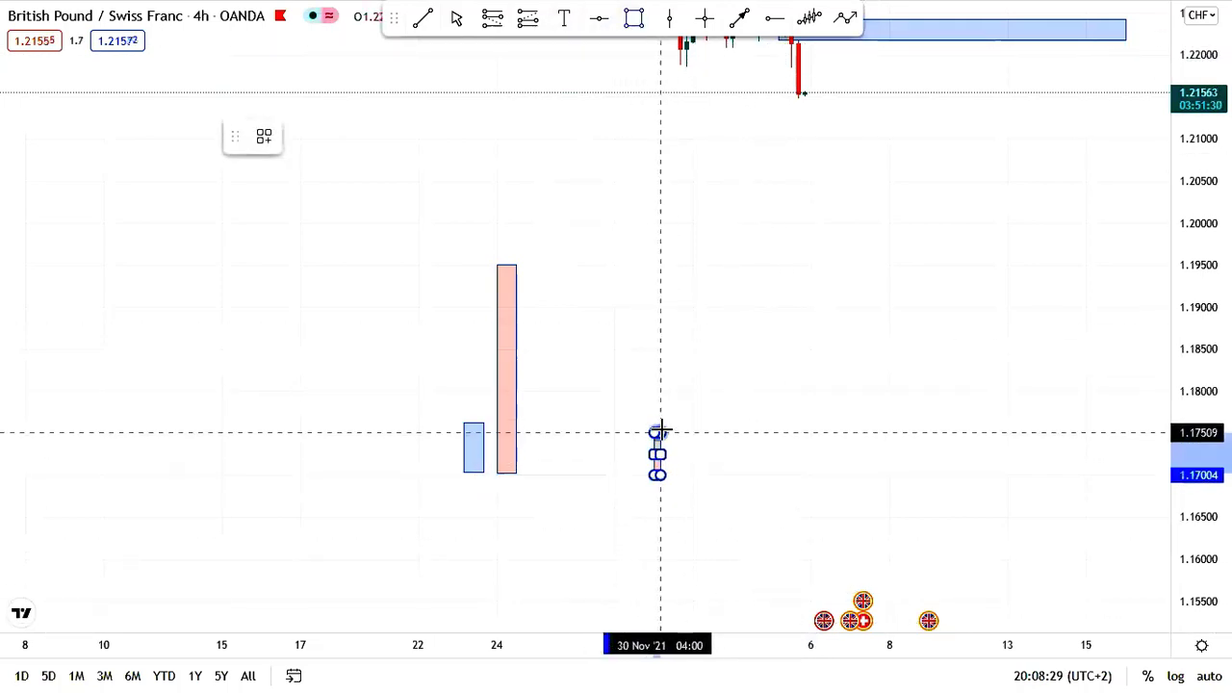
left_click(673, 432)
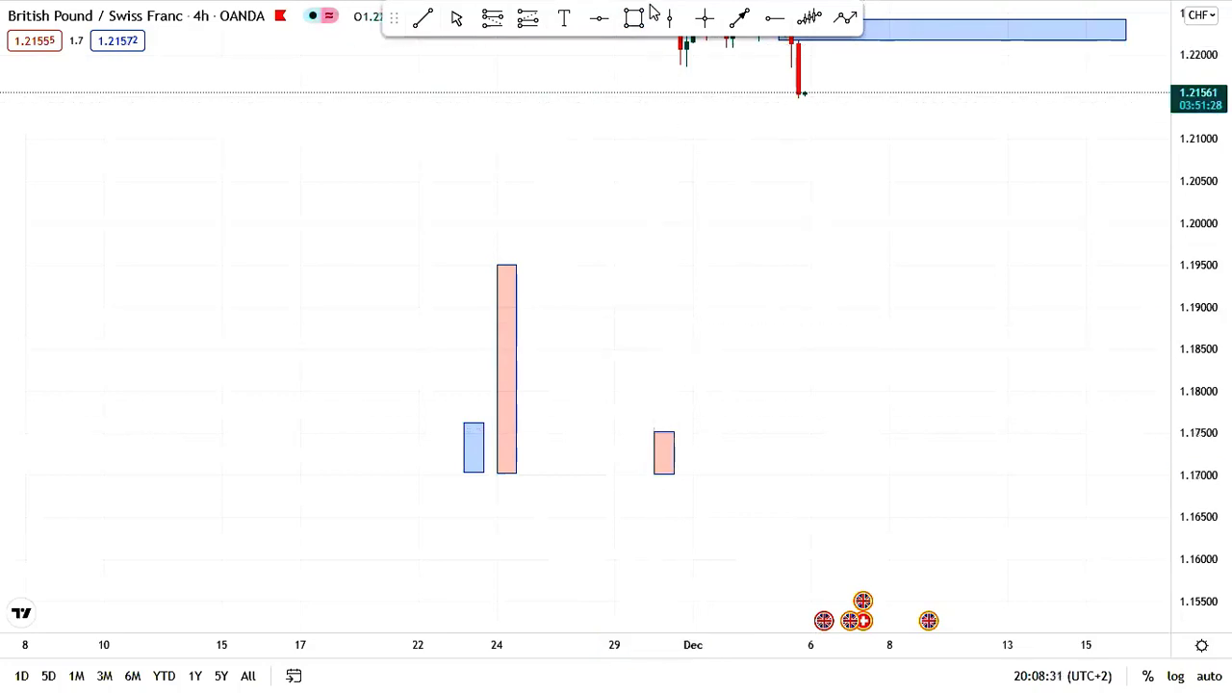
left_click(680, 470)
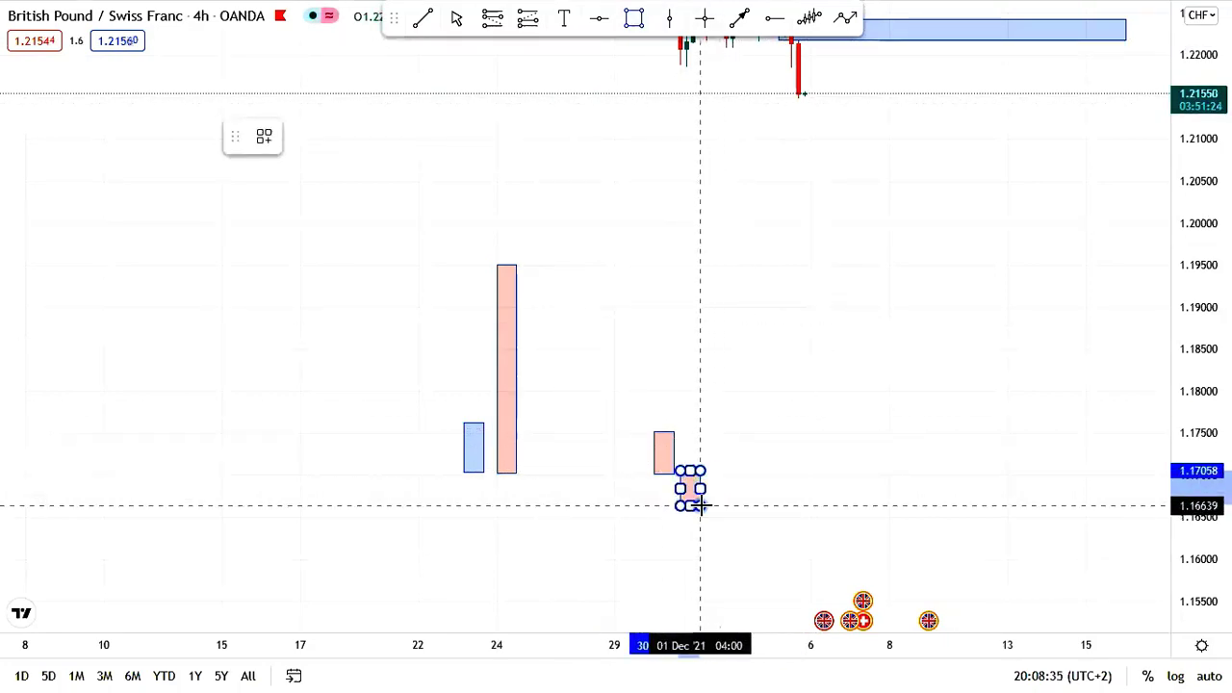
left_click(700, 504)
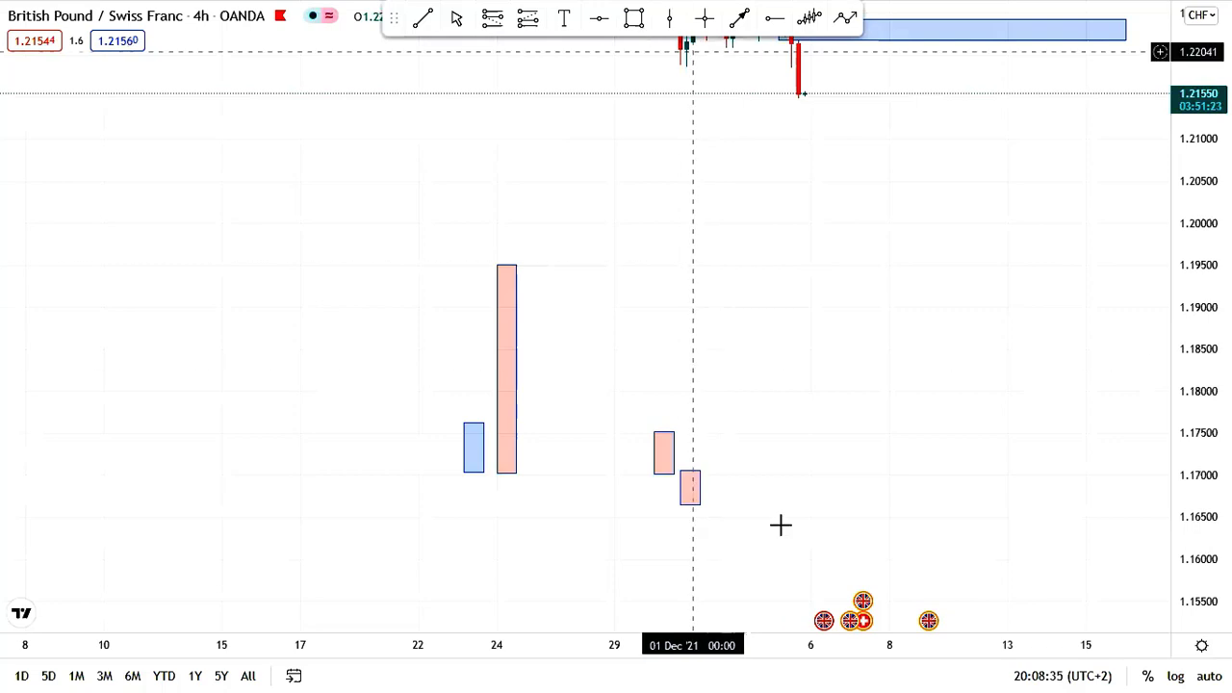
Step: Draw two more small red rectangle candles continuing the descent around 1–2 December, about 1.1667 to 1.1624 and 1.1629 to 1.1590
left_click(702, 503)
left_click(730, 538)
left_click(651, 234)
left_click(632, 19)
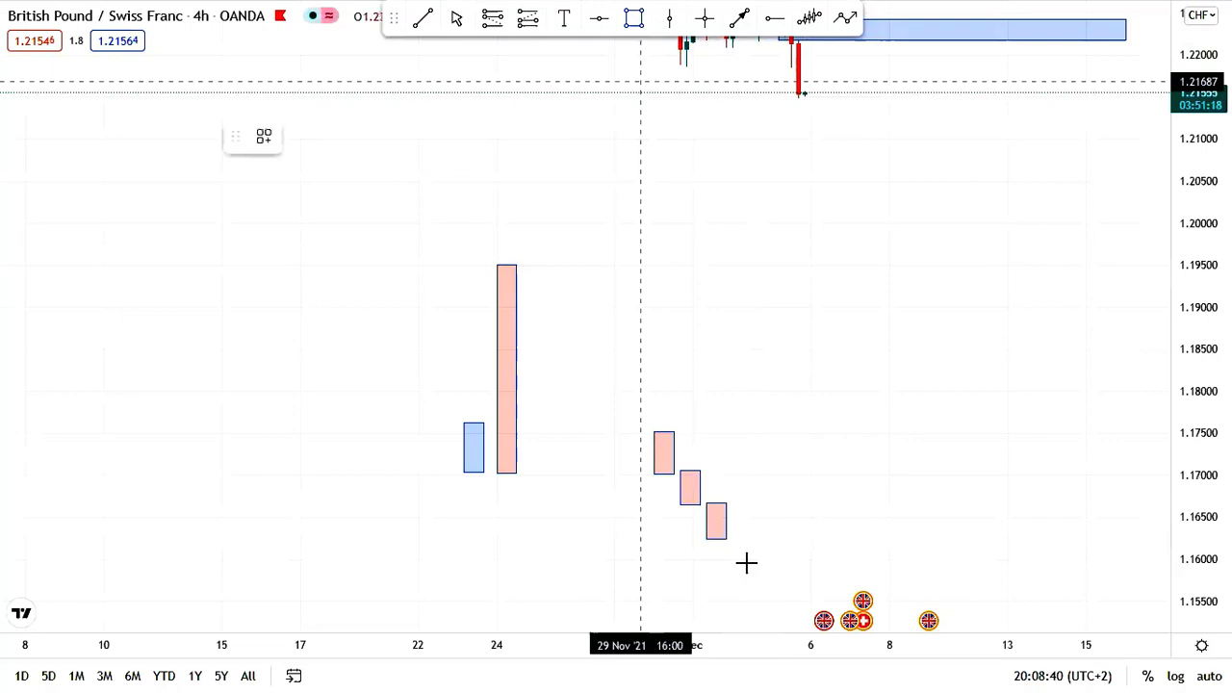
left_click(735, 535)
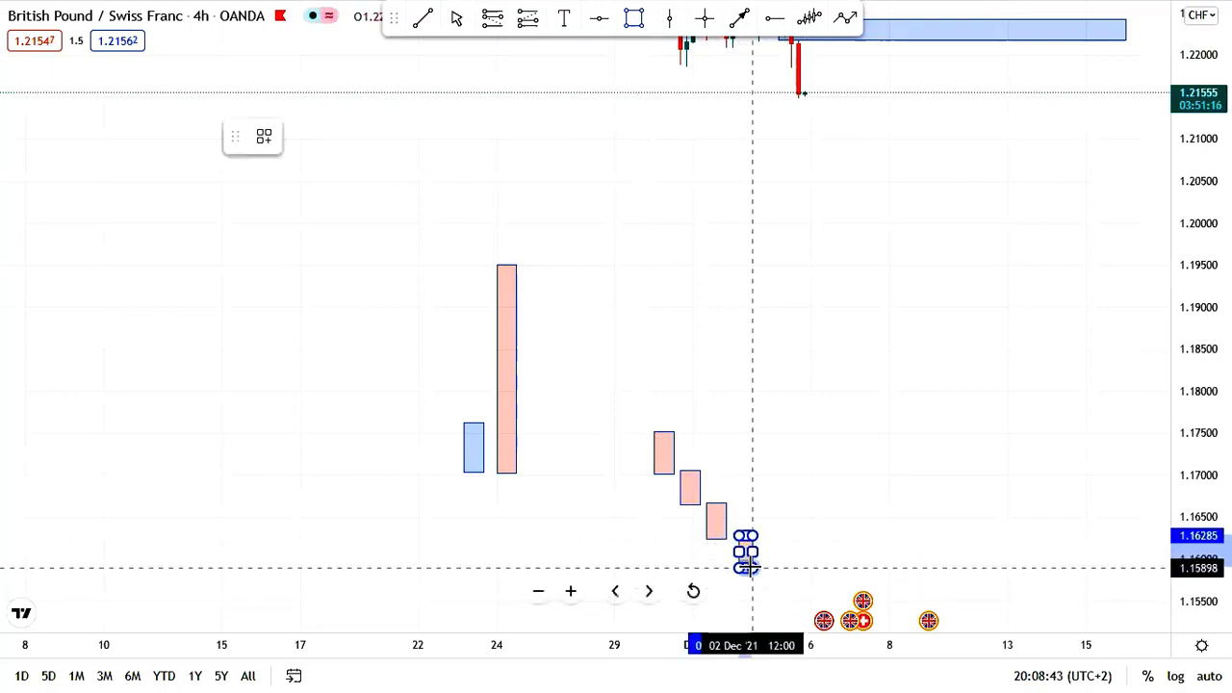
left_click(747, 566)
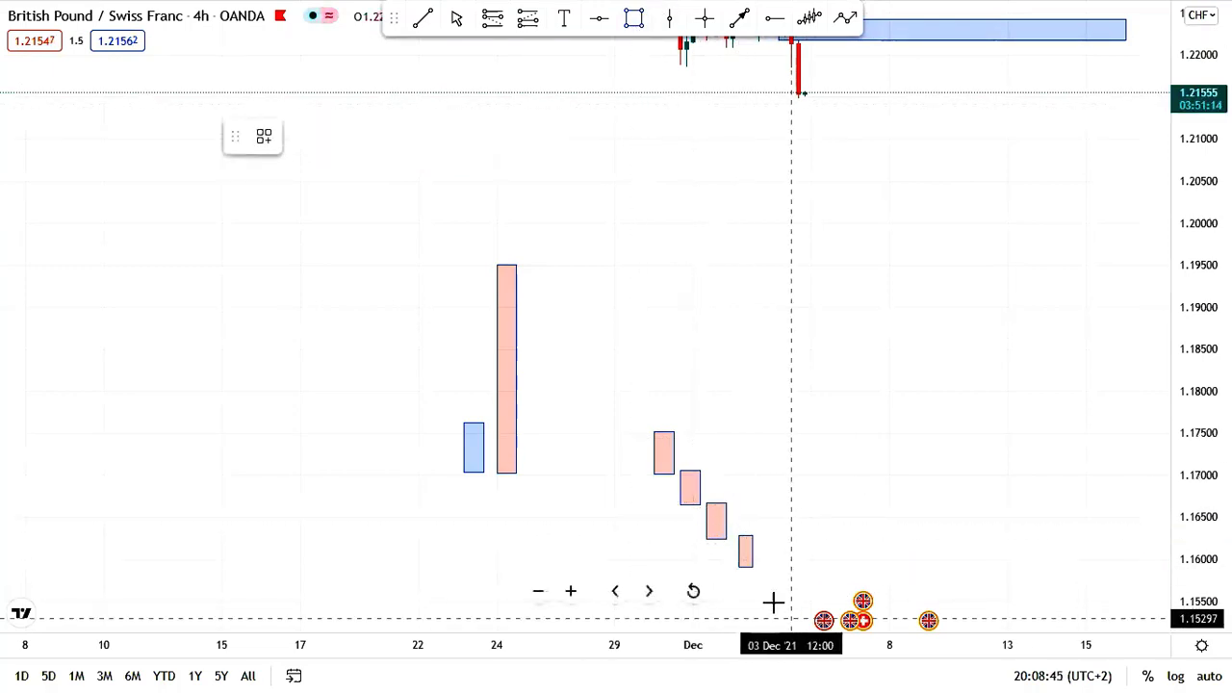
Step: Draw a tall red rectangle candle just after the last small one, from about 1.1592 up to 1.1878
left_click(764, 566)
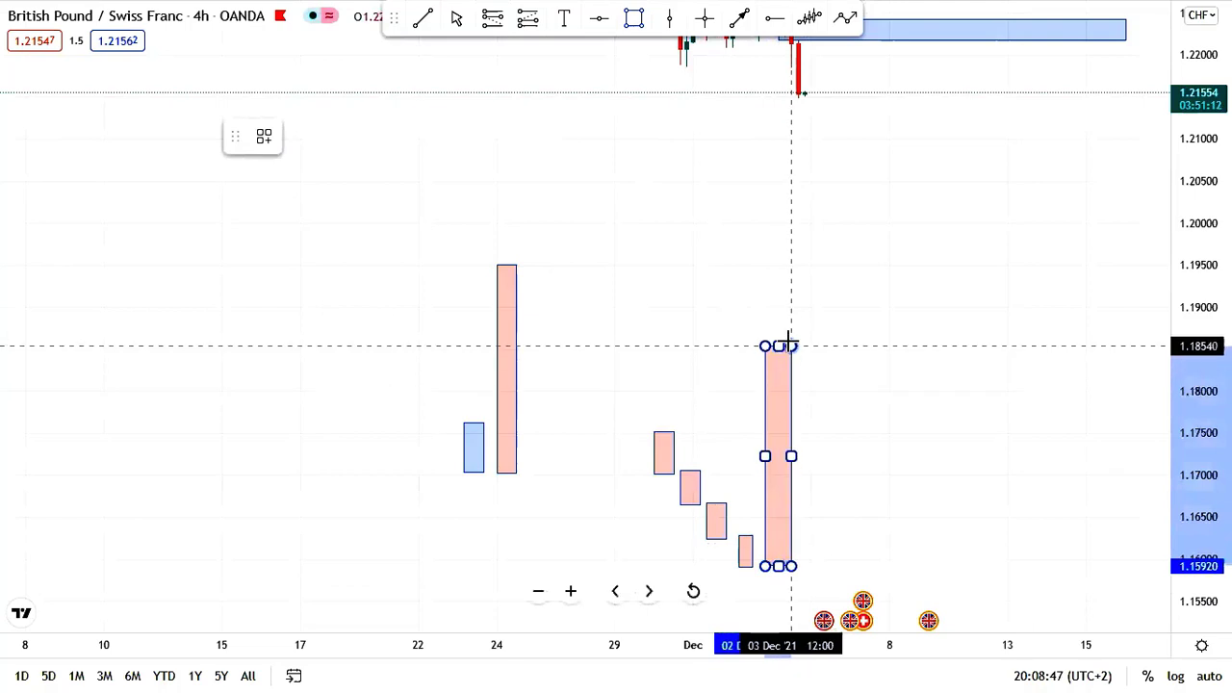
left_click(786, 327)
double_click(785, 439)
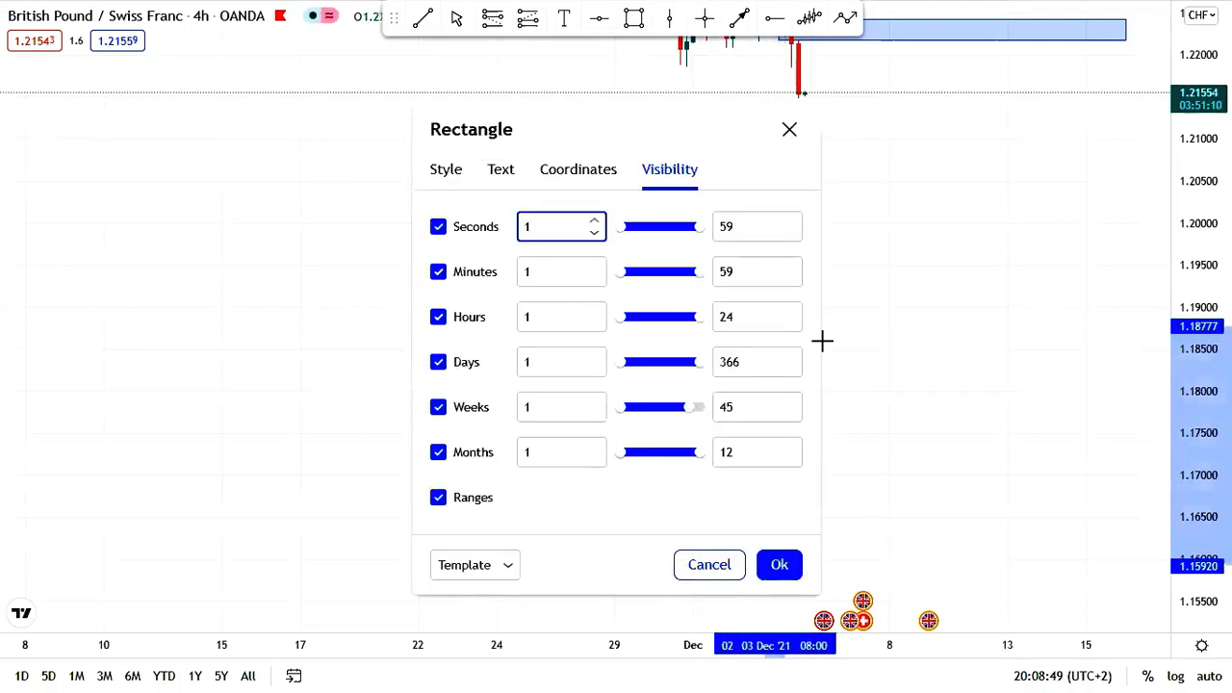
left_click(788, 129)
left_click(748, 366)
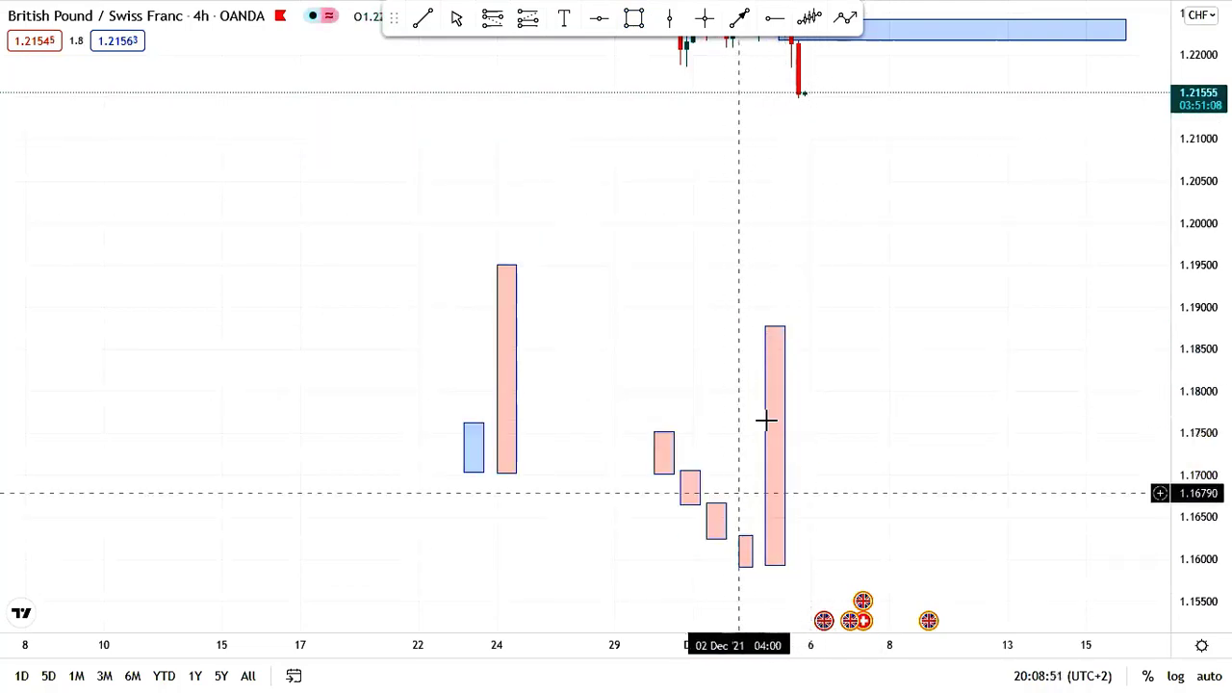
Step: Compare the small blue candle and its tall neighbour with the stepped small red candles and the tall one after them
left_click(503, 472)
left_click(471, 428)
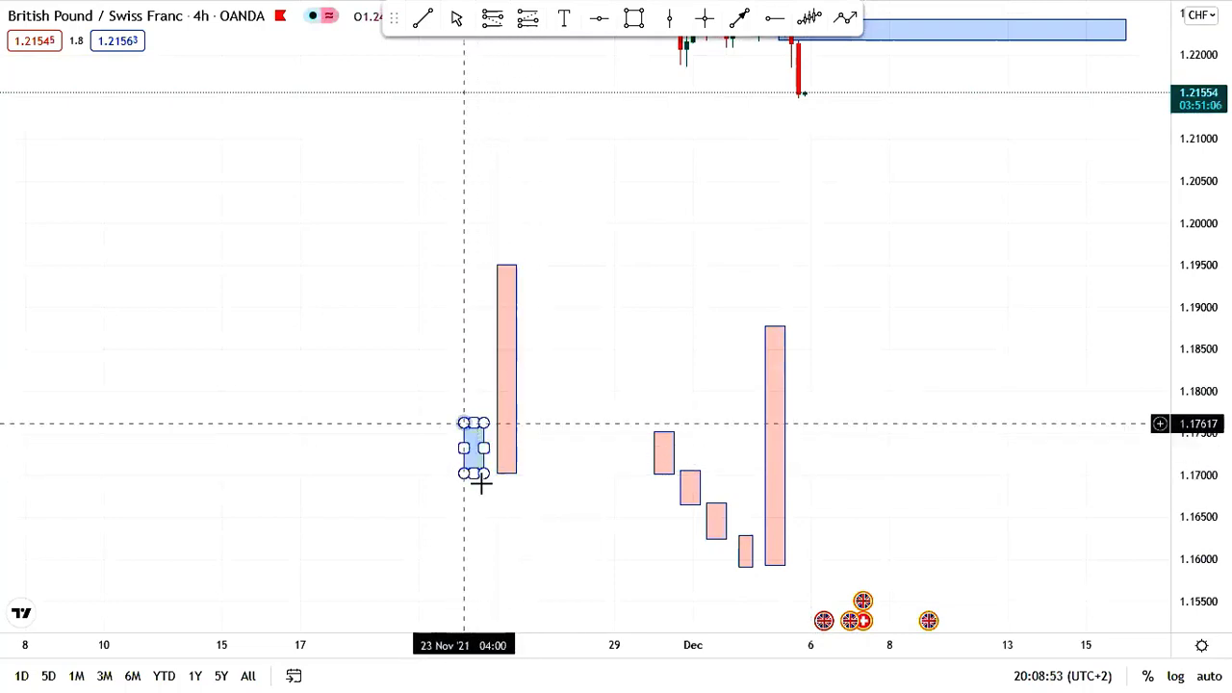
left_click(716, 512)
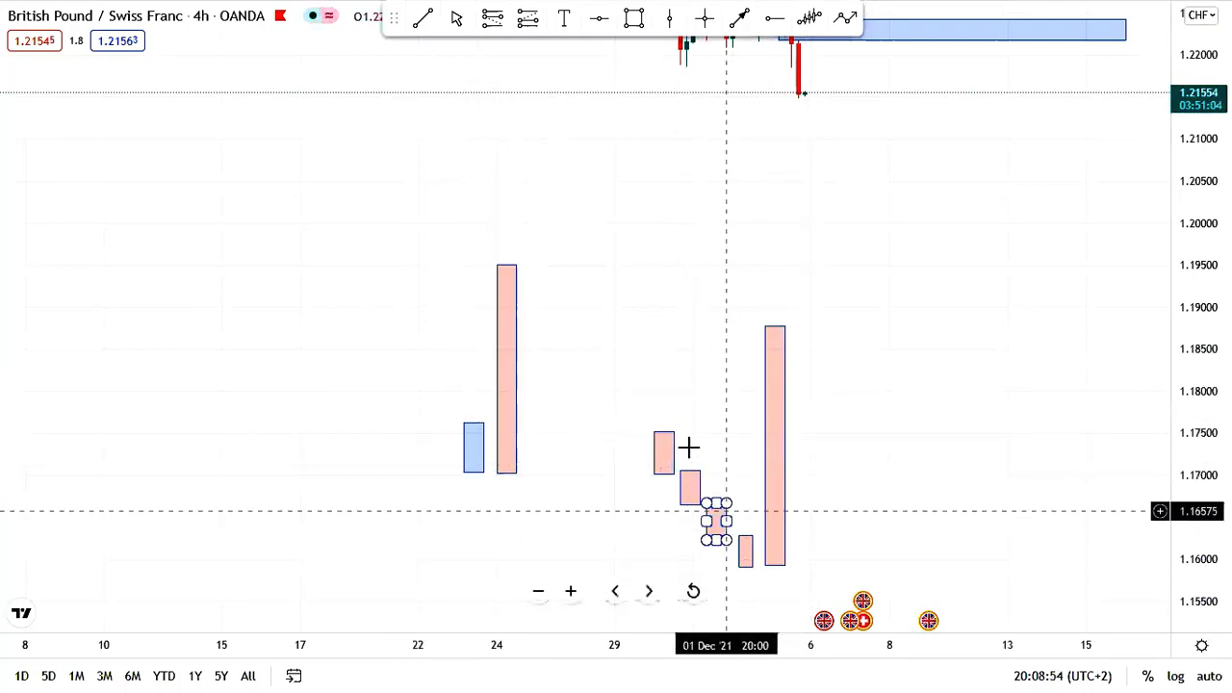
left_click(744, 550)
left_click(664, 452)
left_click(446, 431)
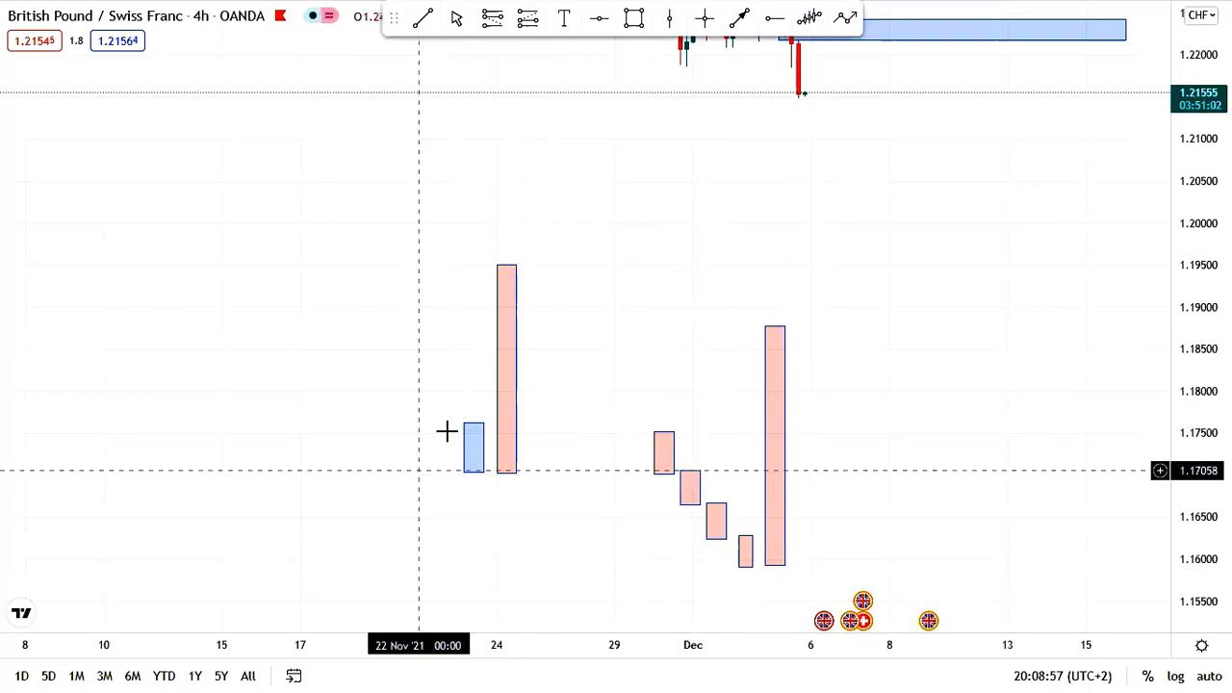
left_click(689, 486)
left_click(662, 453)
left_click(615, 481)
left_click(746, 550)
left_click(774, 539)
left_click(716, 520)
left_click(738, 110)
Step: Draw a wide red zone rectangle covering all four stepped candles, from about 1.1752 to 1.1590, extending to about 14 December
left_click(633, 17)
mouse_move(732, 433)
left_mouse_down()
mouse_move(1166, 514)
mouse_move(1144, 558)
mouse_move(1072, 562)
left_mouse_up()
left_click(995, 305)
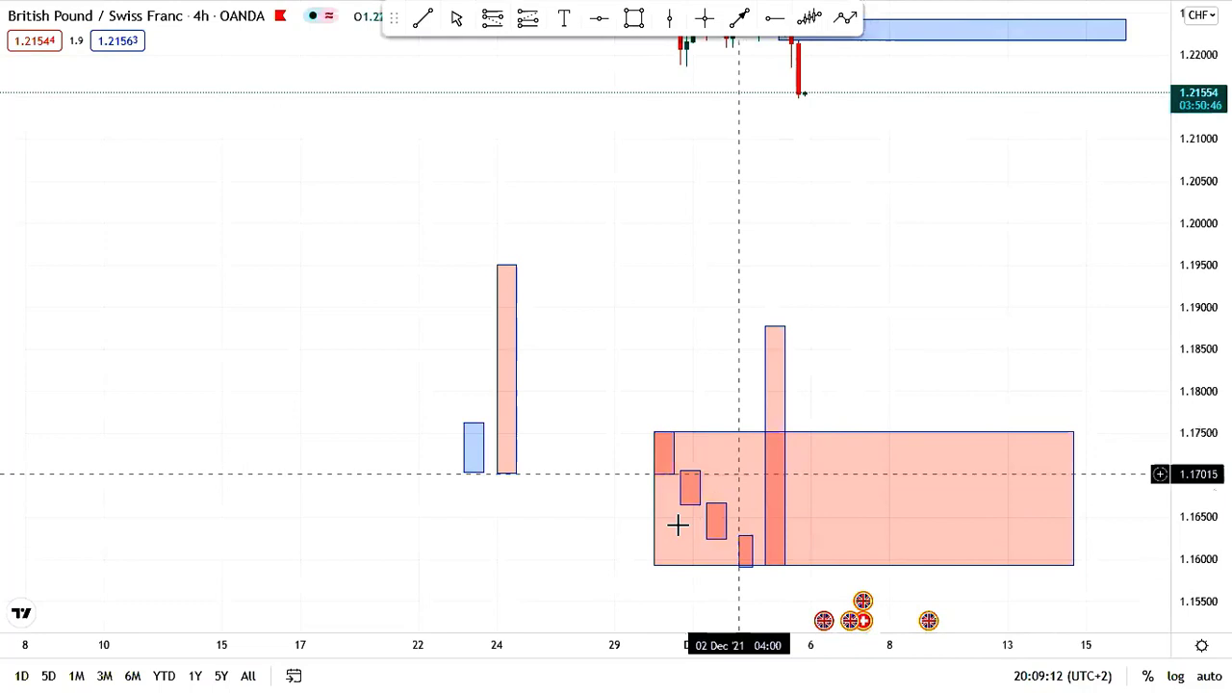
left_click_drag(839, 316, 845, 202)
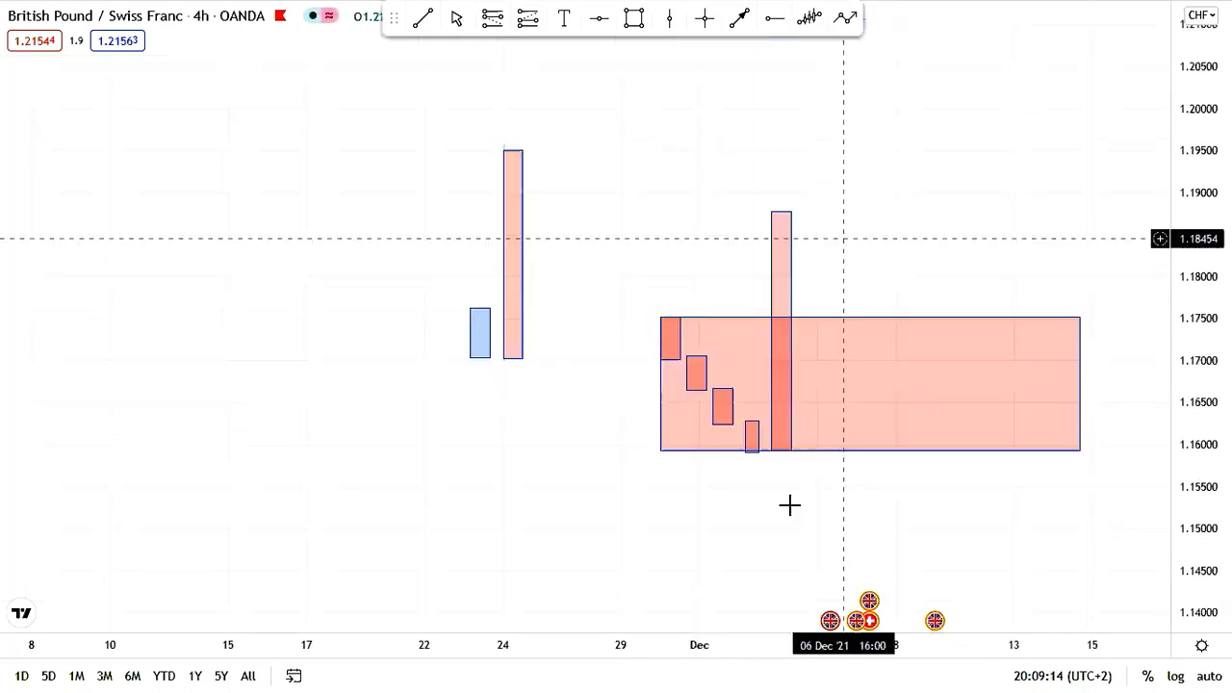
left_click_drag(1079, 452, 1080, 453)
left_click(1080, 198)
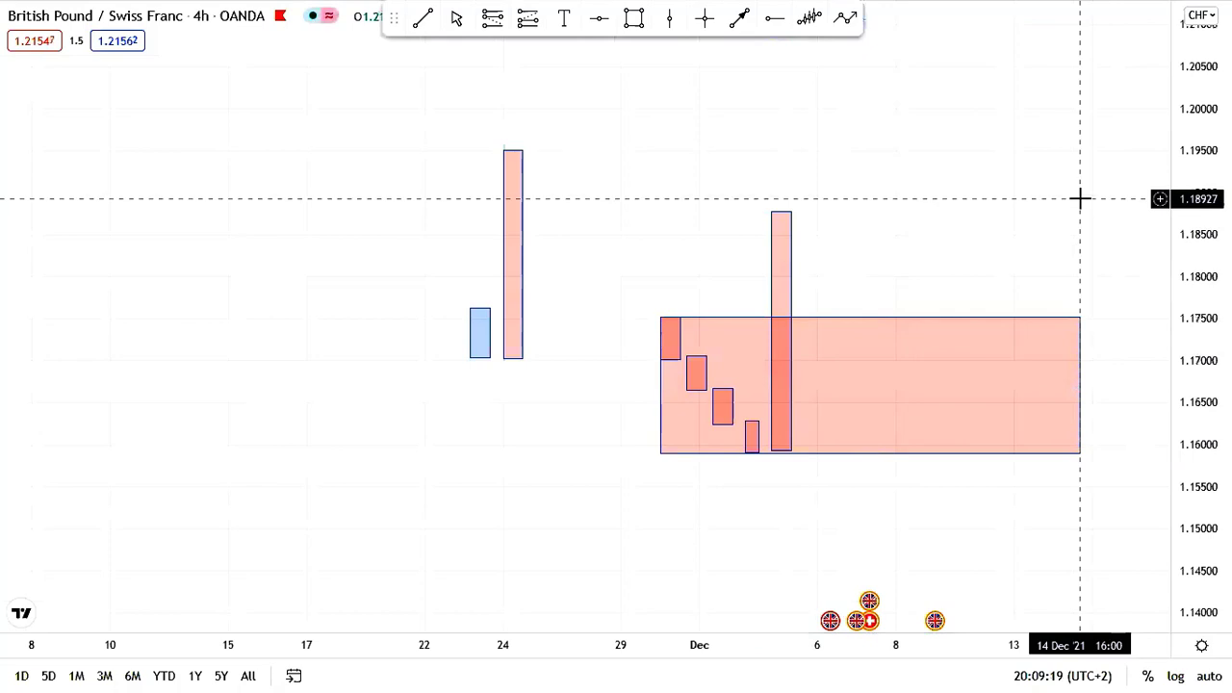
Step: Draw a narrow red zone rectangle from the last small candle, about 1.1626 to 1.1591, extending just past the wide zone
left_click(634, 19)
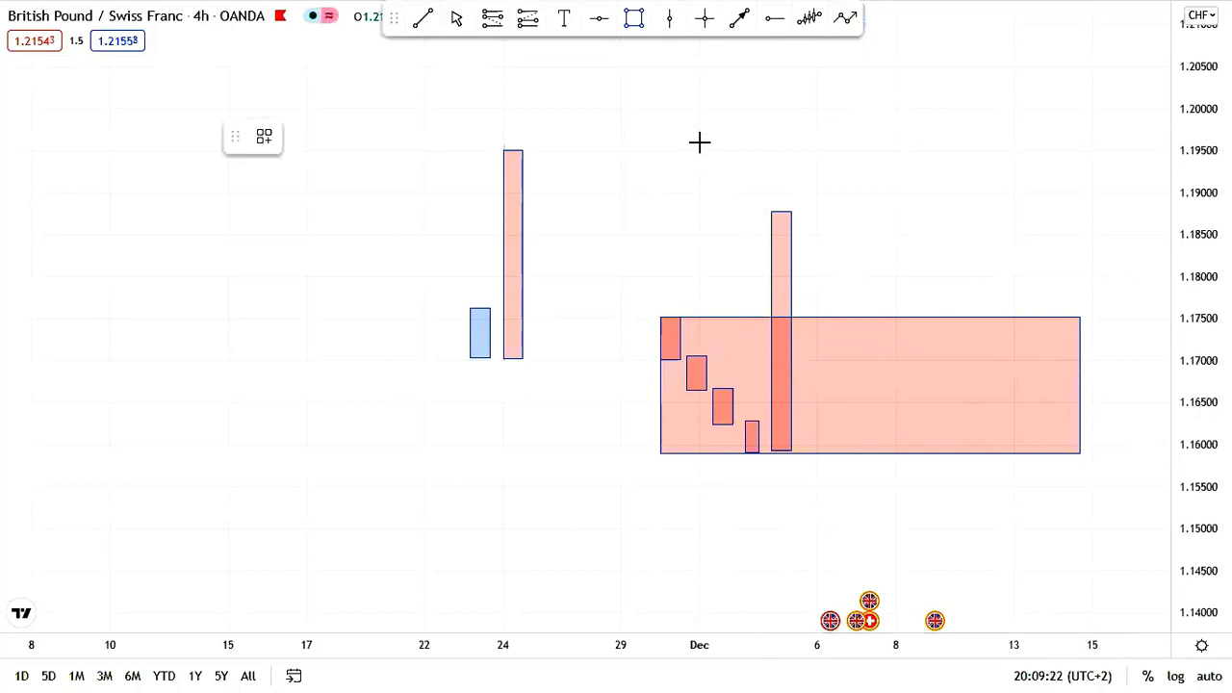
left_click(1107, 451)
left_click(1124, 264)
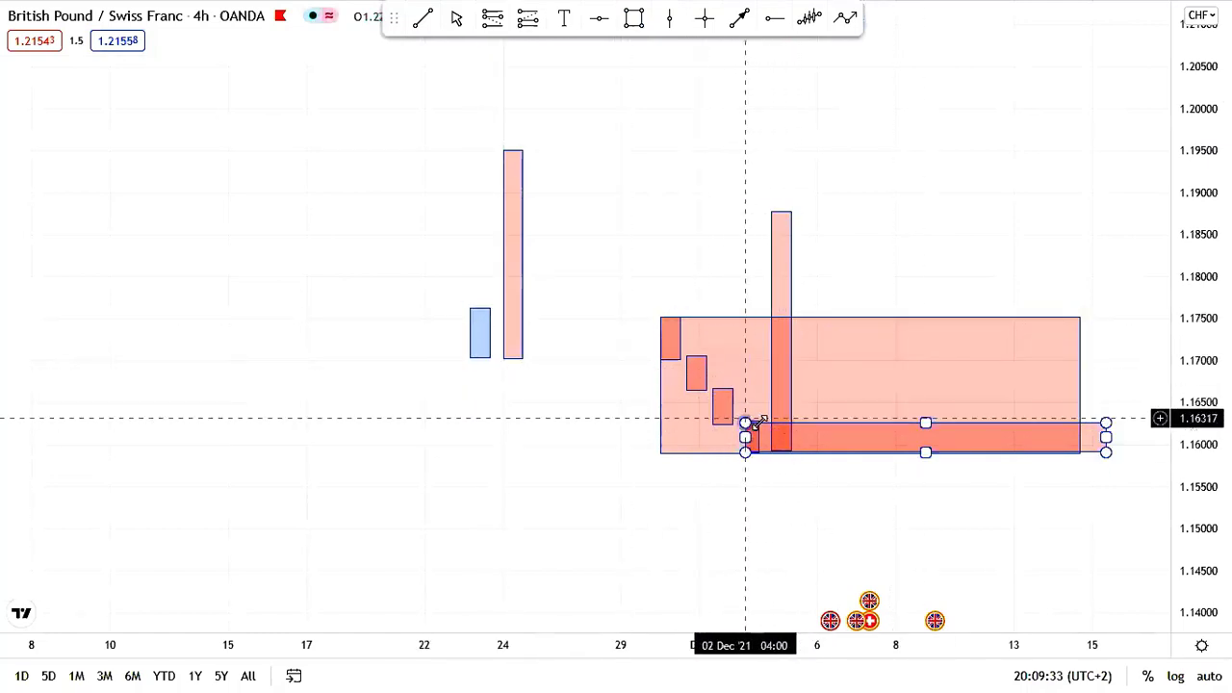
Step: Delete the tall red candle that rises out of the wide red zone
left_click(754, 435)
left_click(779, 330)
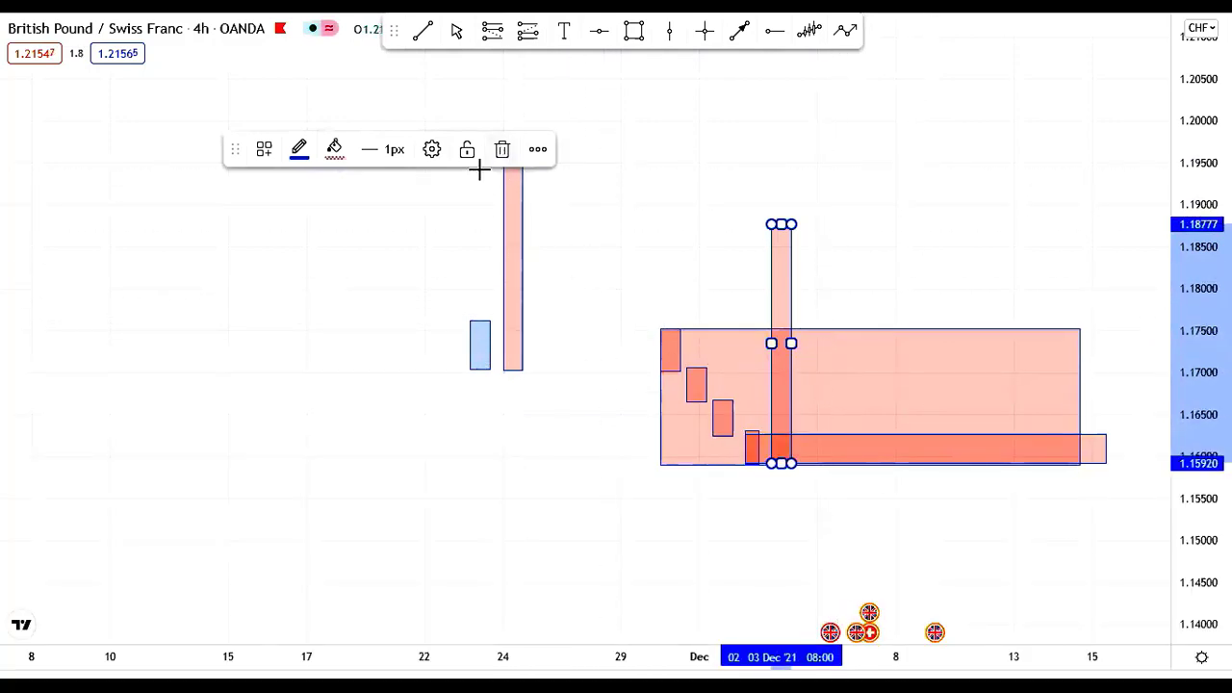
left_click(501, 149)
Step: Draw an ascending trend line from the 1 October low at about 1.2501, under the October lows, to about 1.2746 in early November
left_click_drag(393, 141, 426, 233)
scroll(427, 233, "down", 10)
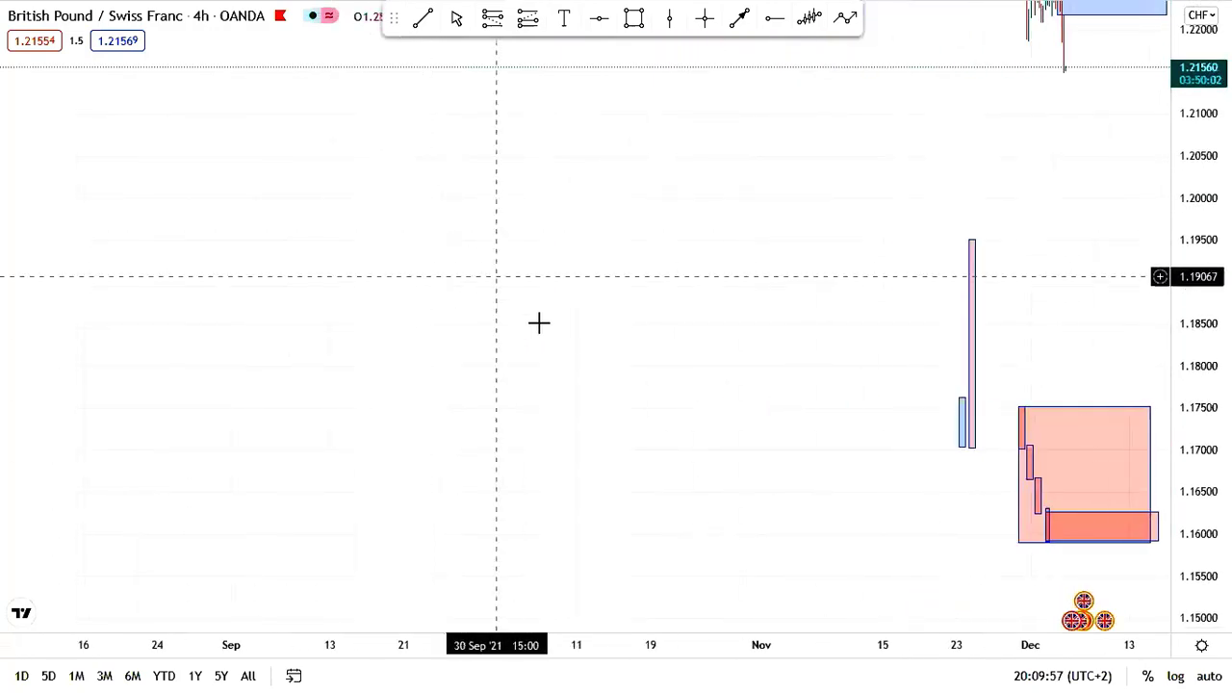
left_click_drag(539, 323, 150, 209)
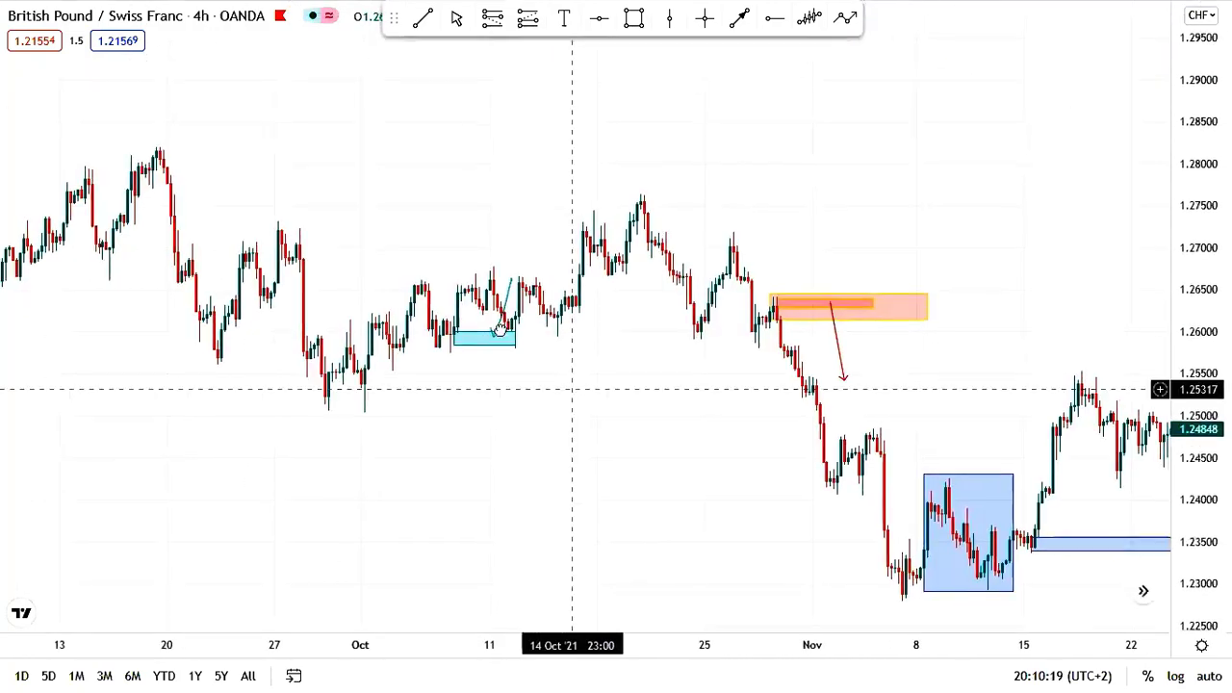
left_click_drag(572, 388, 498, 328)
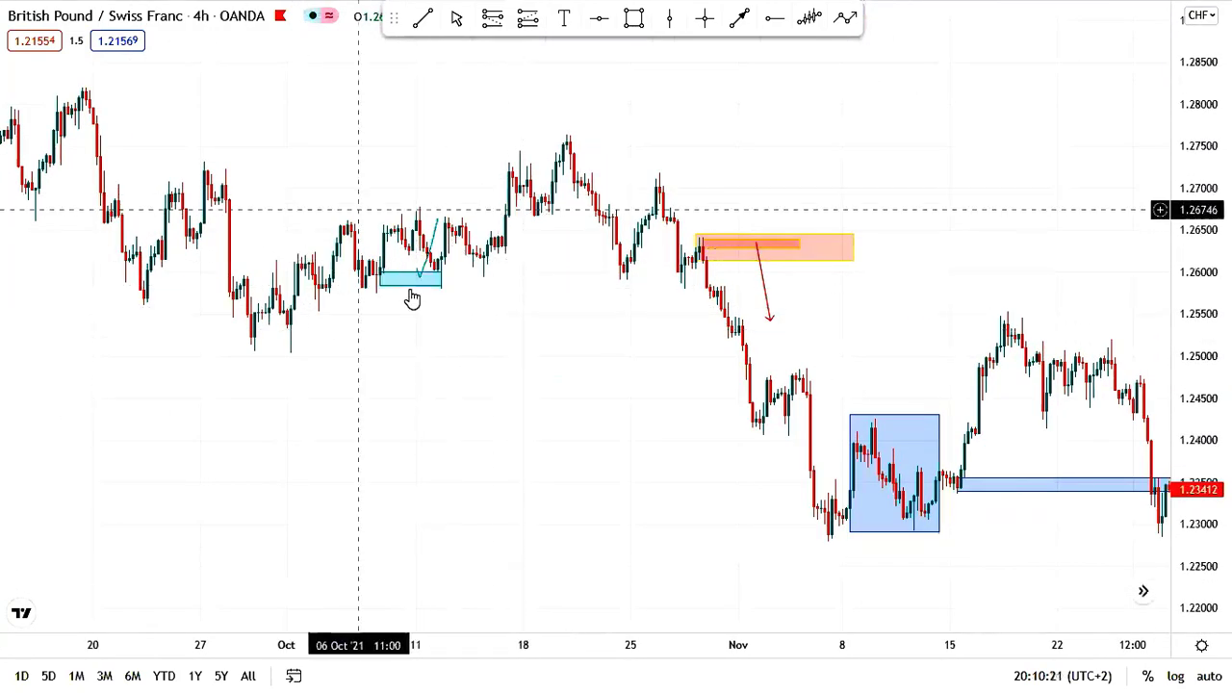
left_click(524, 14)
left_click(286, 355)
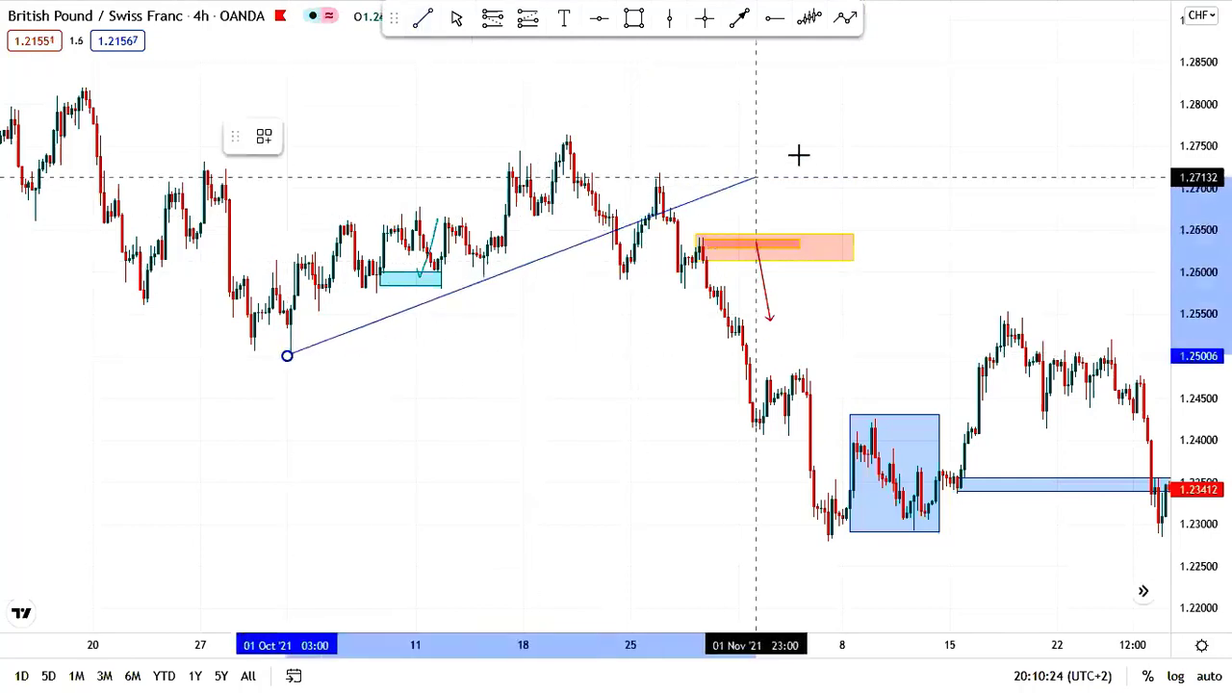
left_click(798, 149)
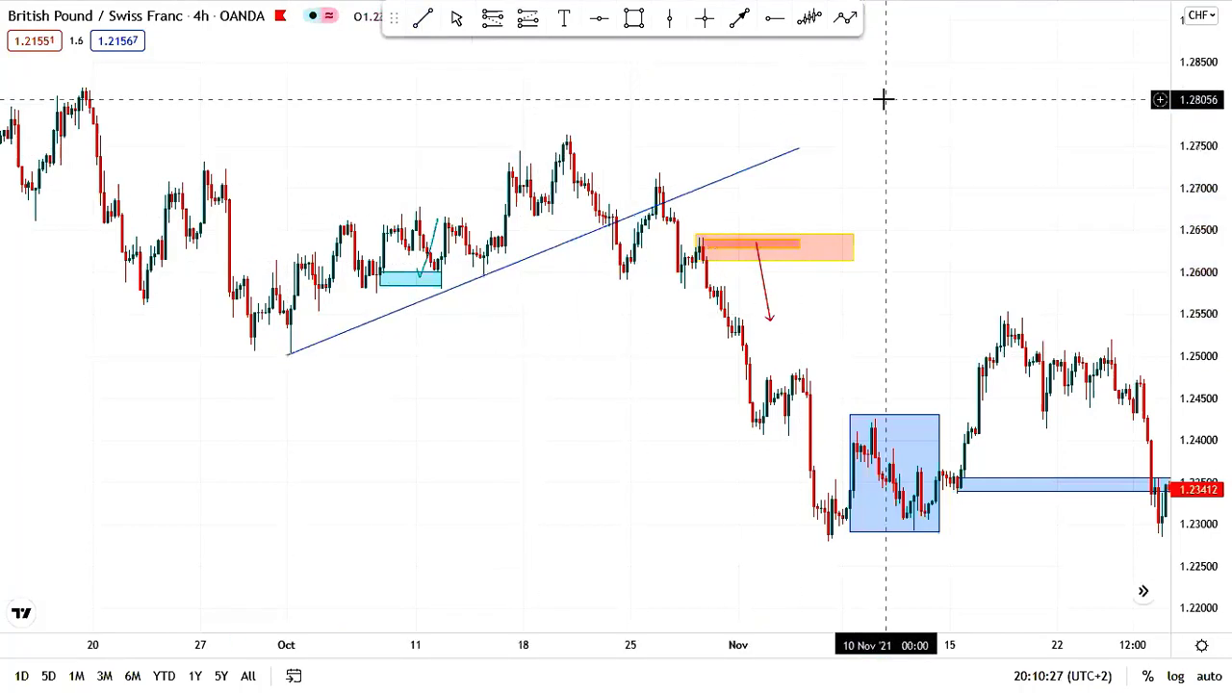
left_click(558, 289)
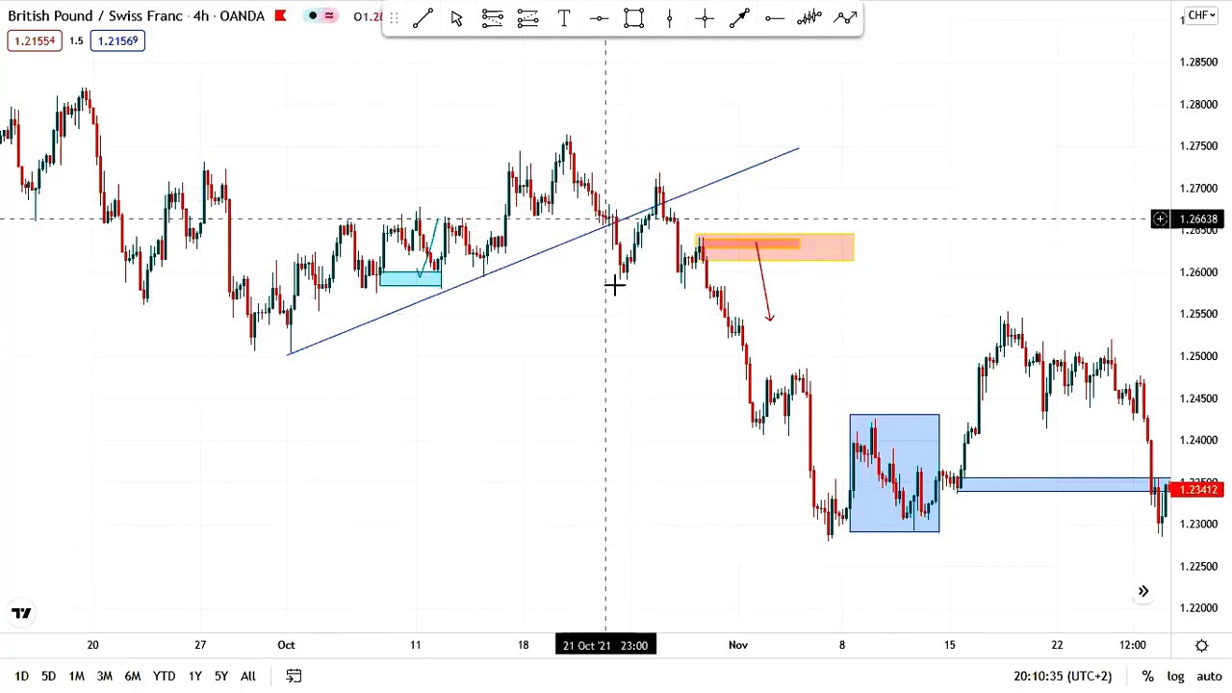
Step: Draw a red zone rectangle from 20 October to 2 November, between about 1.2719 and 1.2695
left_click(638, 18)
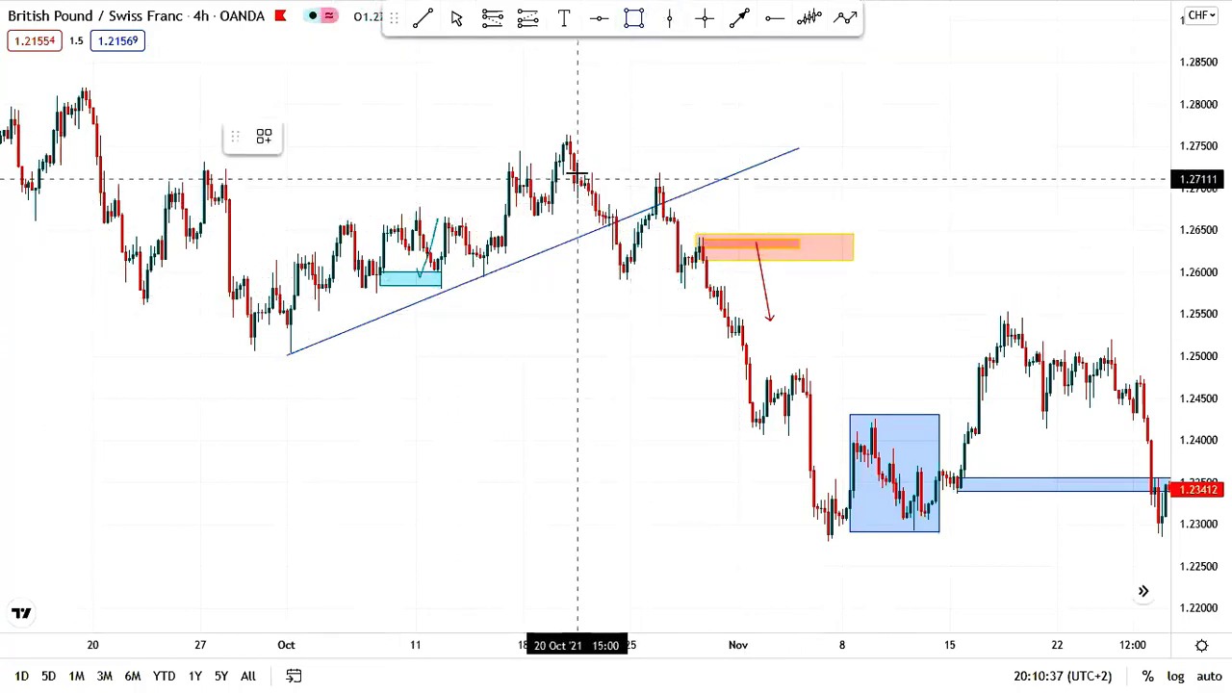
left_click_drag(584, 174, 759, 191)
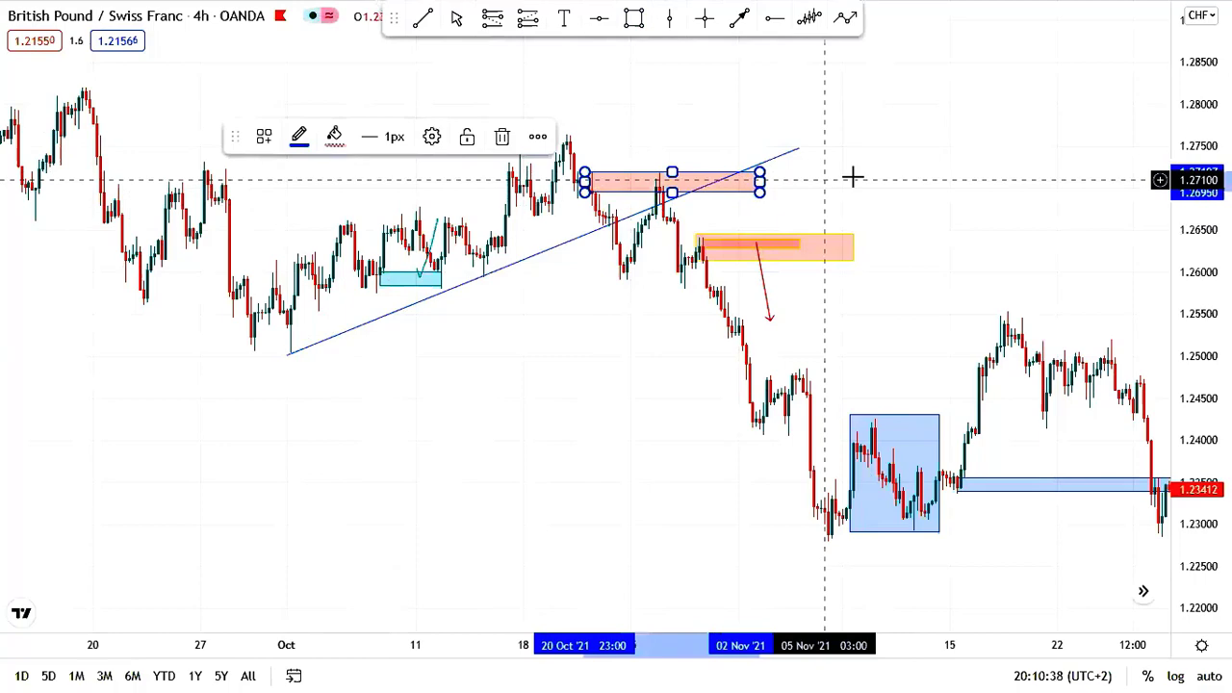
left_click(854, 177)
scroll(829, 321, "up", 3)
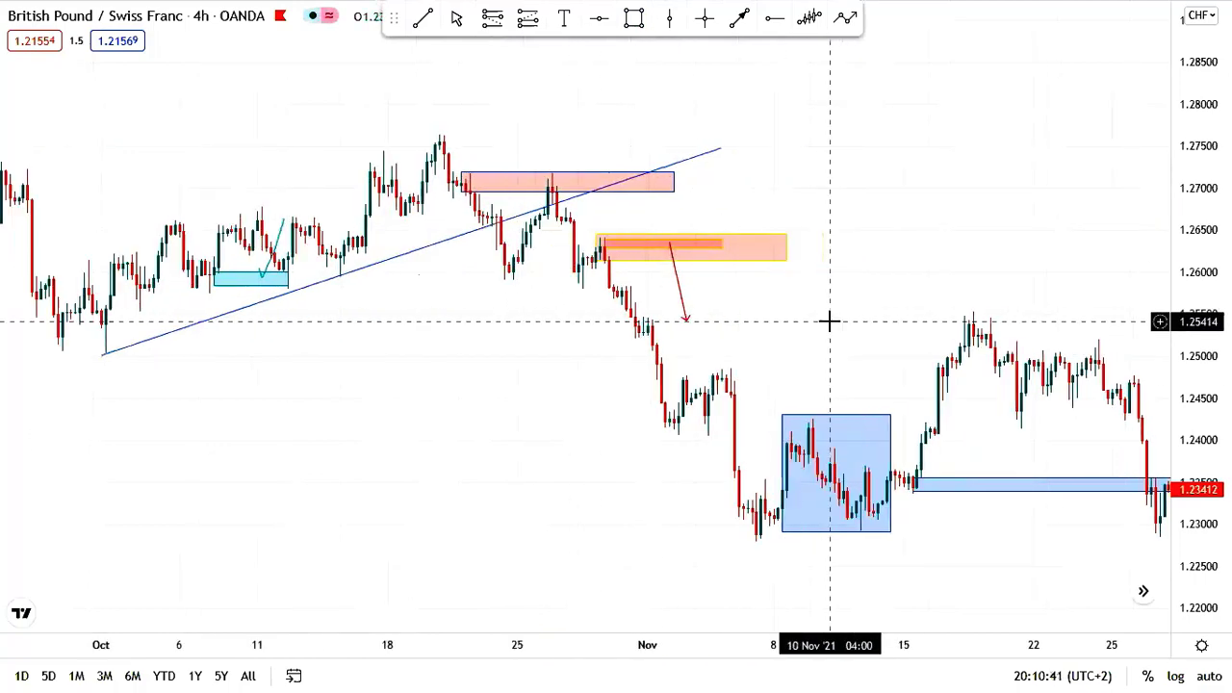
Step: Bring the most recent candles into view and move the floating drawing toolbar clear of the symbol's price legend
left_click_drag(846, 370, 607, 244)
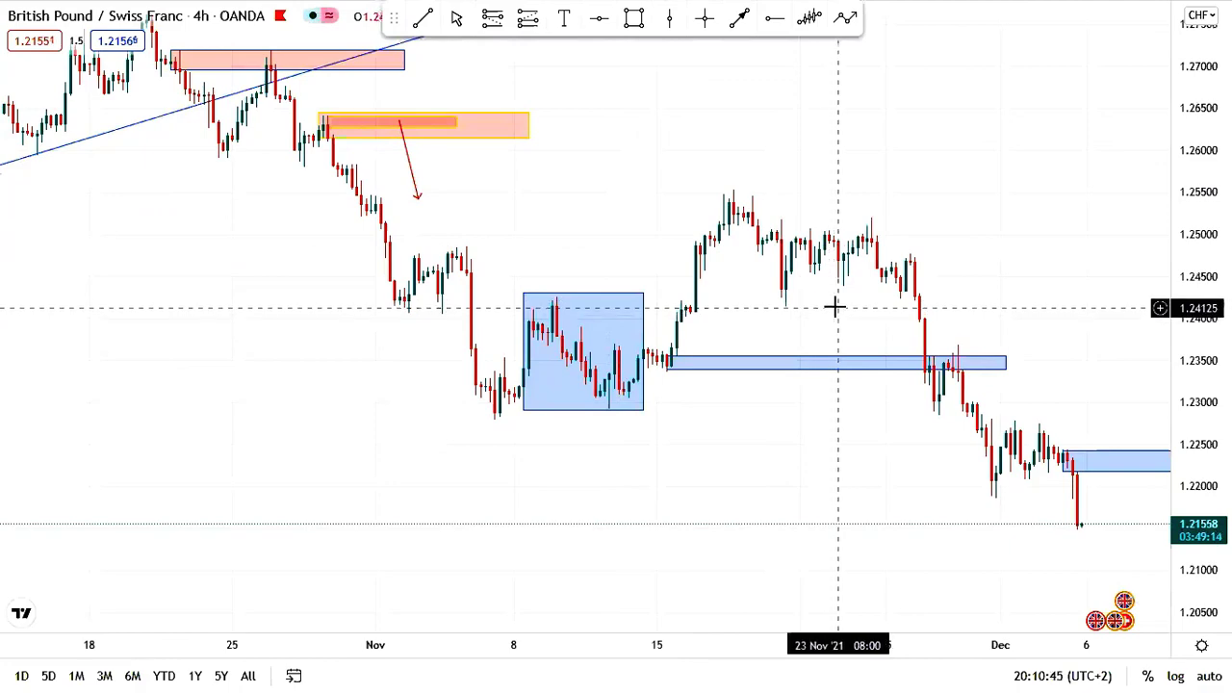
left_click_drag(789, 360, 758, 286)
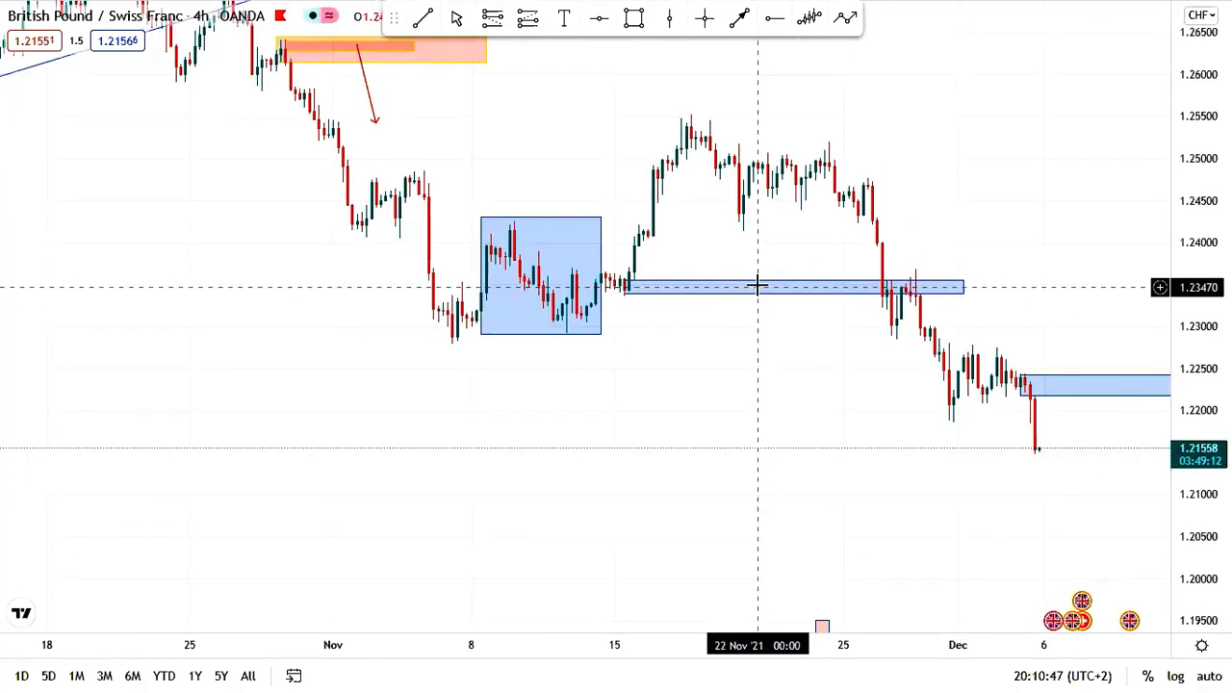
left_click_drag(741, 387, 607, 341)
scroll(842, 404, "up", 4)
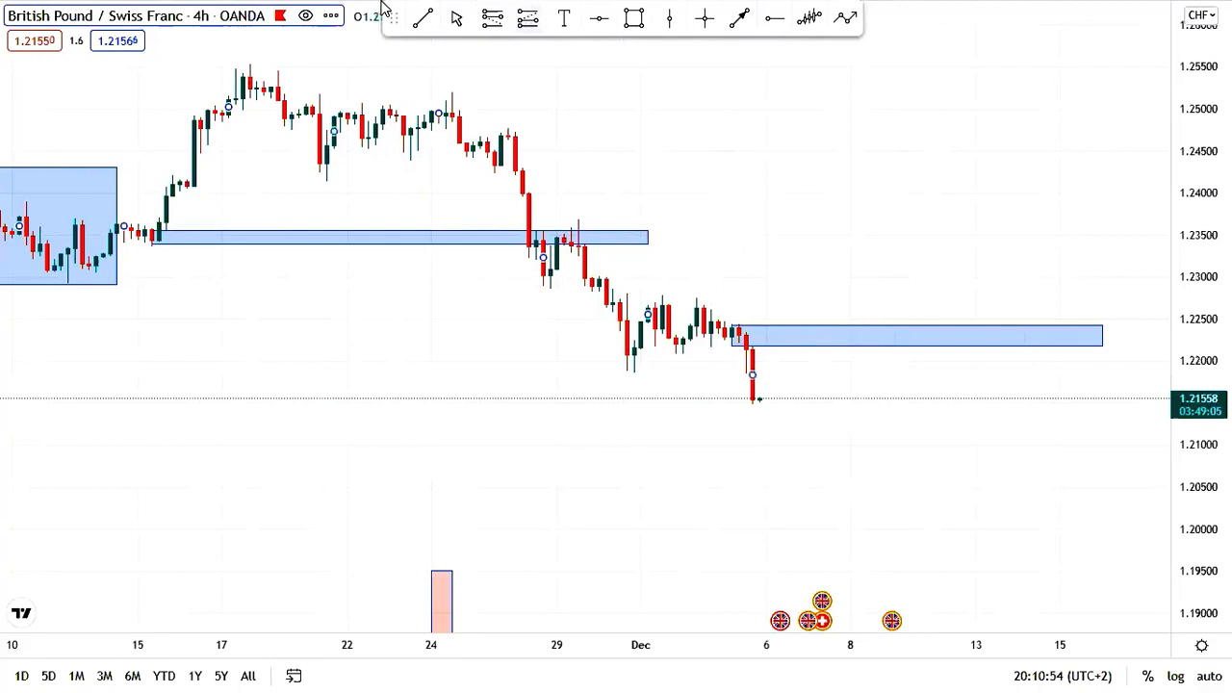
left_click_drag(384, 7, 501, 93)
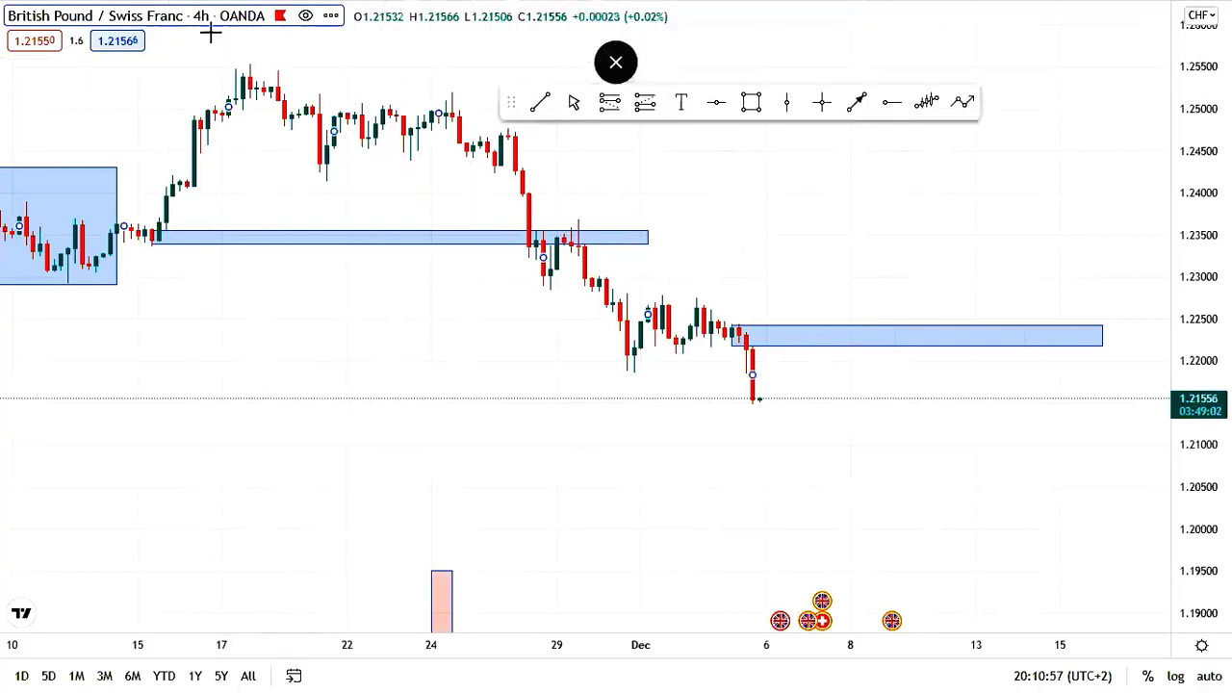
left_click(305, 17)
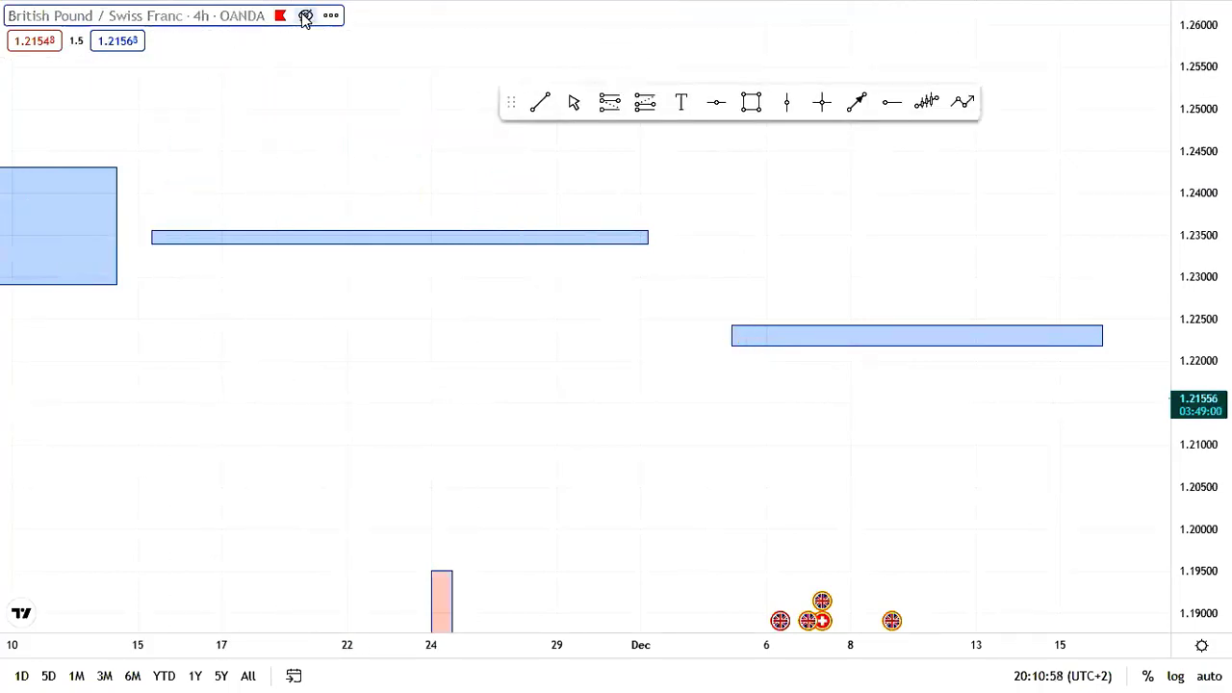
left_click(305, 18)
left_click(330, 17)
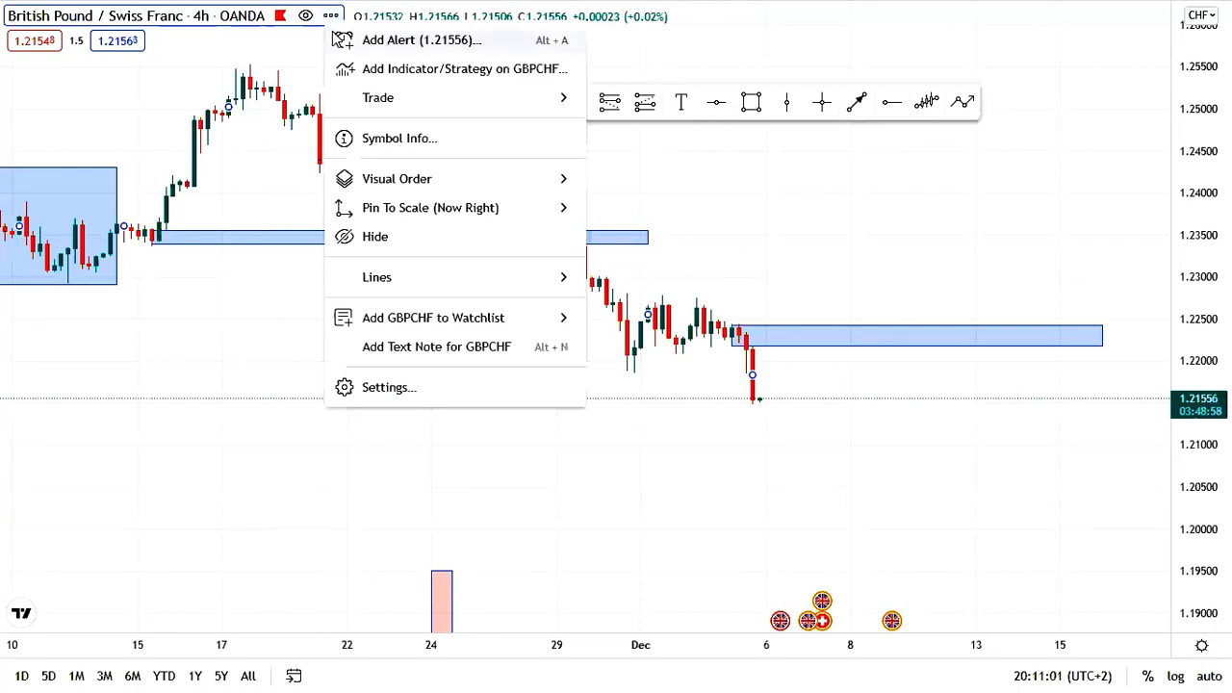
mouse_move(431, 284)
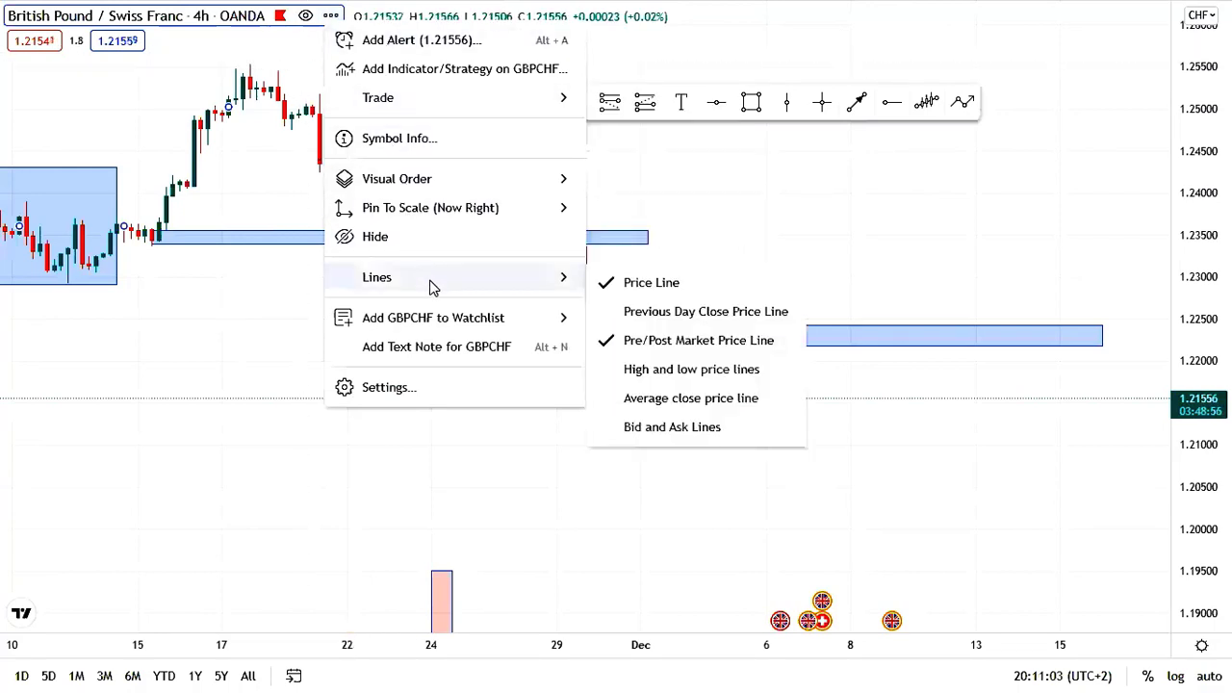
left_click(440, 517)
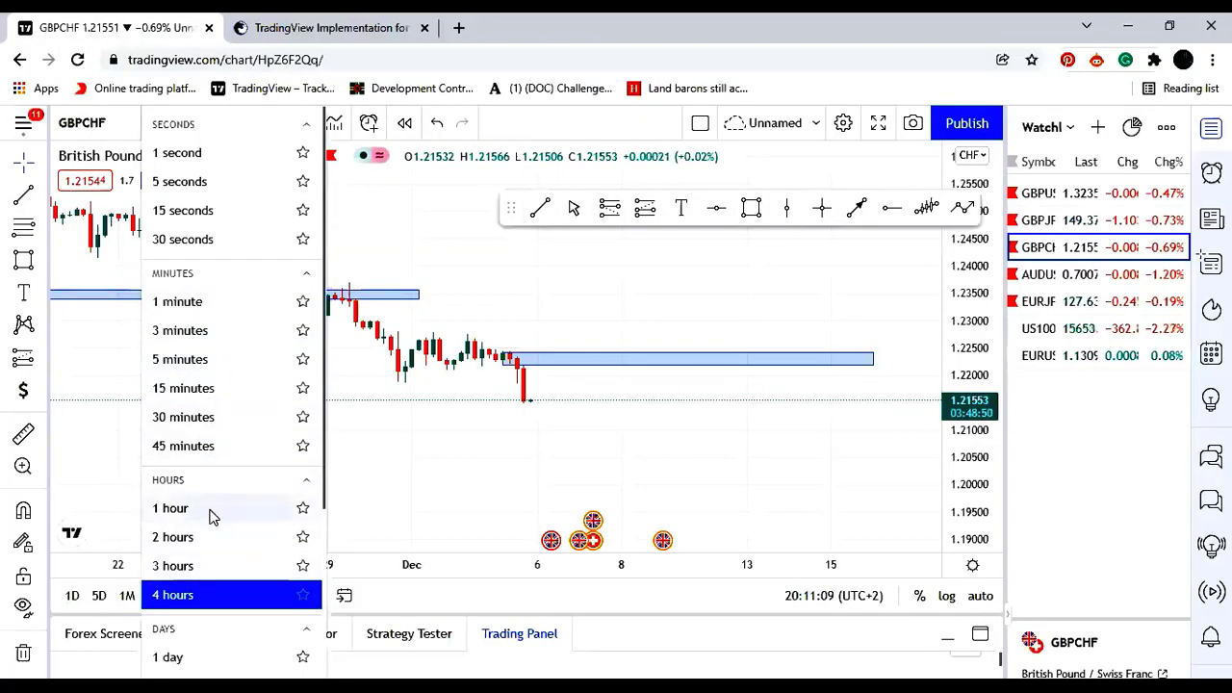
Step: Switch the chart to the 1 hour timeframe and stretch the price scale around the blue zone near 1.2225
left_click(211, 516)
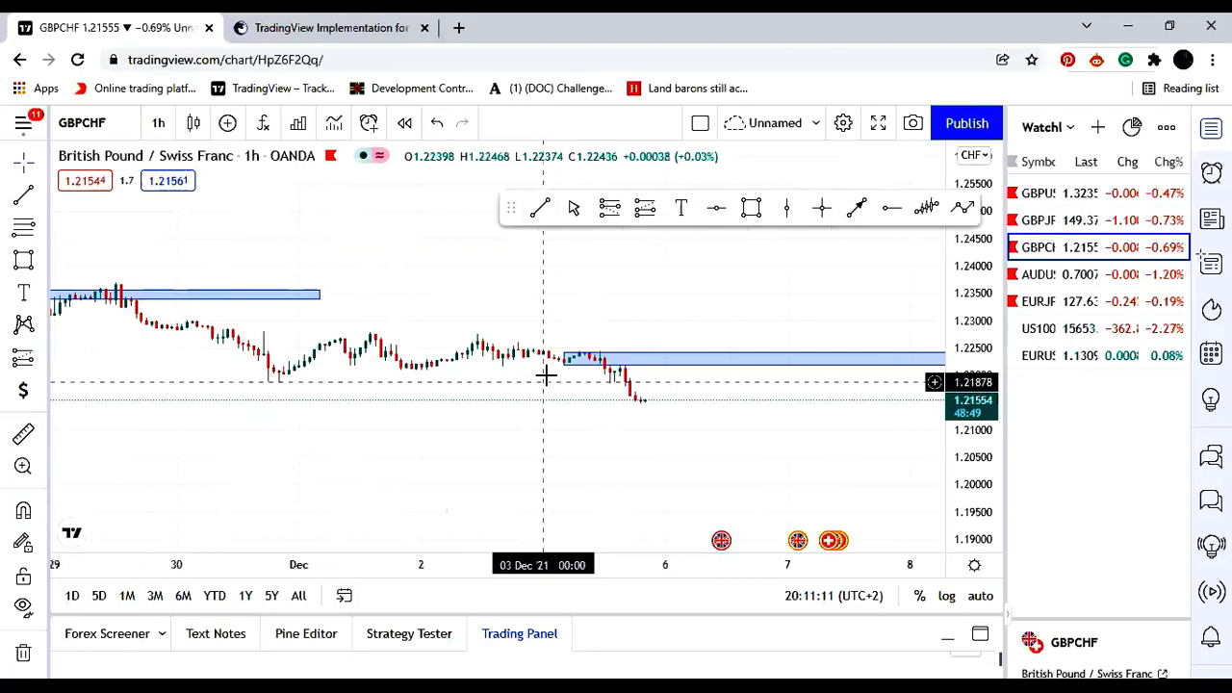
scroll(544, 375, "up", 3)
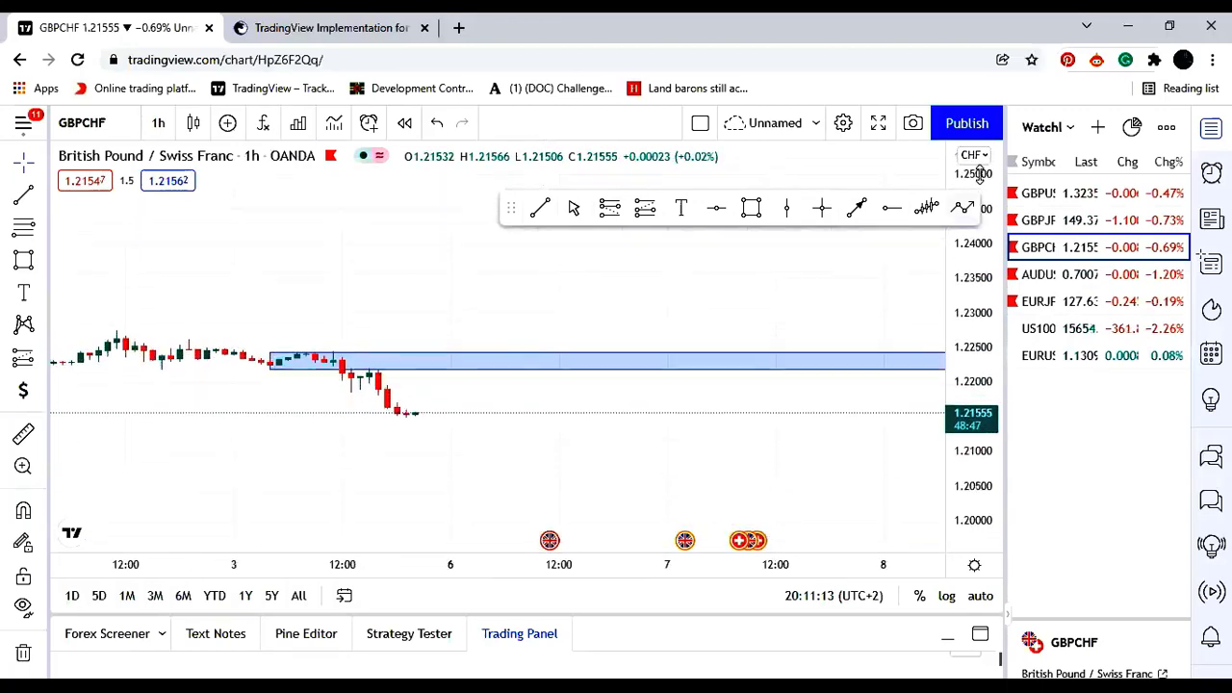
left_click_drag(982, 461, 971, 357)
left_click_drag(968, 492, 935, 302)
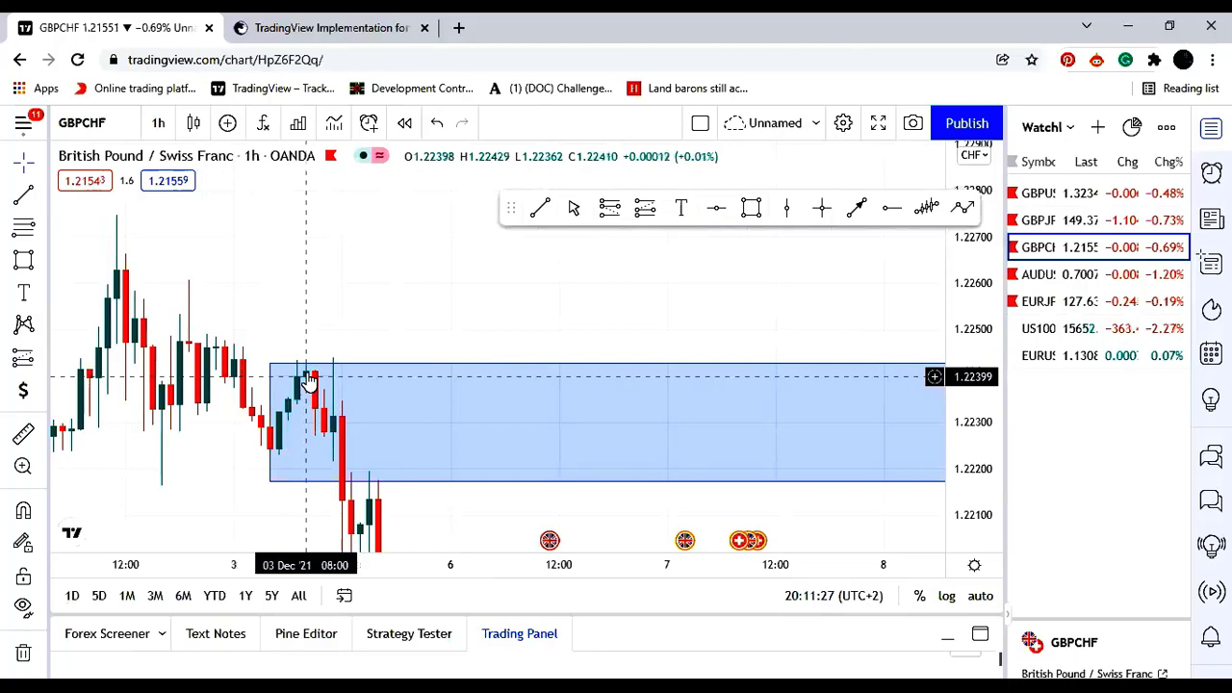
Step: Shrink the blue zone so it starts at the 3 December 08:00 candle and its lower edge sits at about 1.2237
left_click_drag(270, 482, 276, 453)
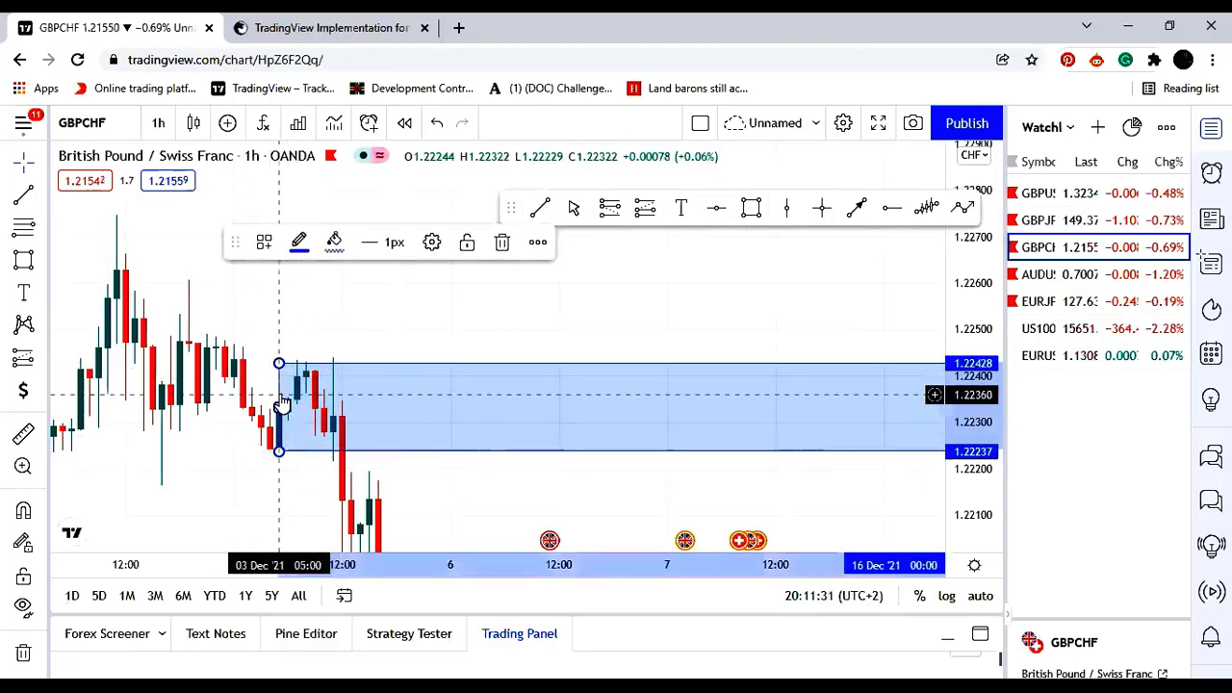
left_click(397, 332)
scroll(400, 465, "up", 2)
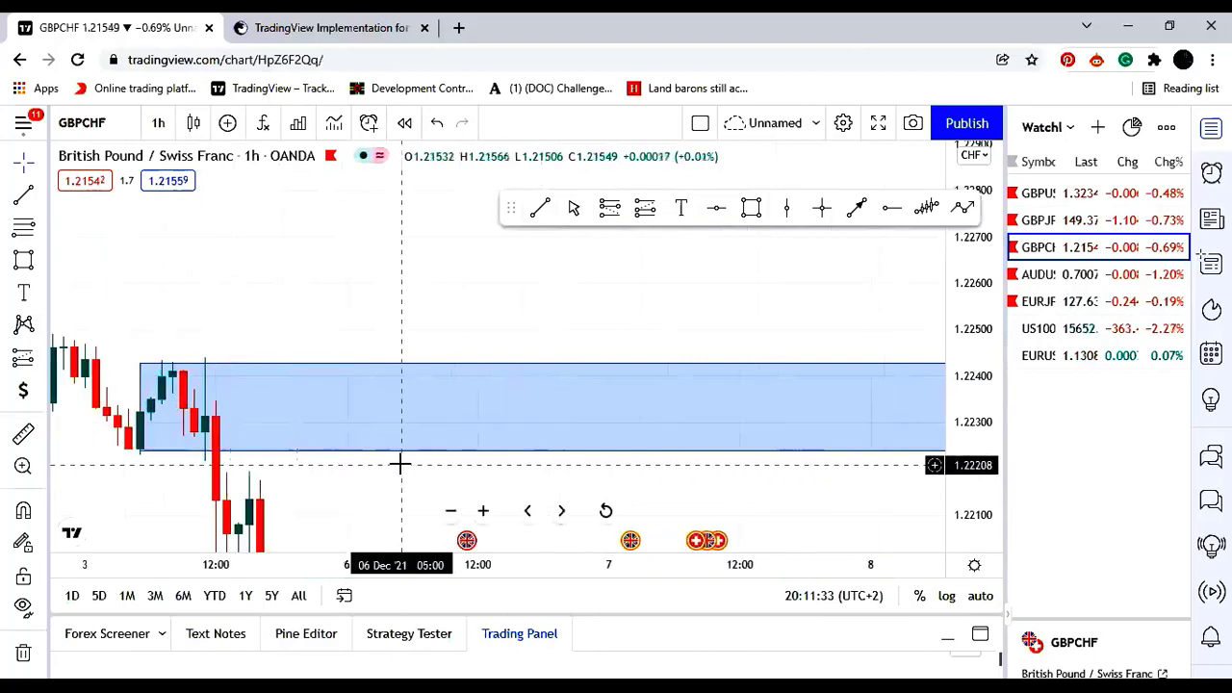
left_click_drag(407, 253, 525, 236)
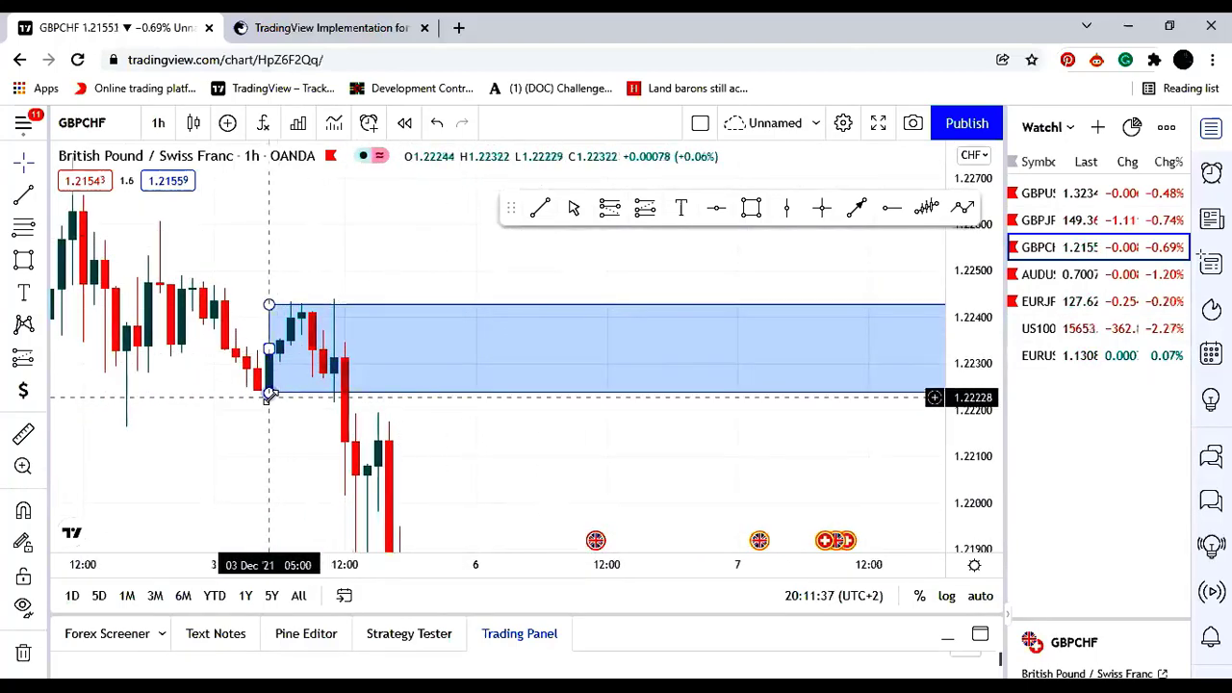
mouse_move(269, 392)
left_mouse_down()
mouse_move(300, 352)
mouse_move(292, 324)
mouse_move(311, 331)
mouse_move(301, 333)
left_mouse_up()
left_click(350, 270)
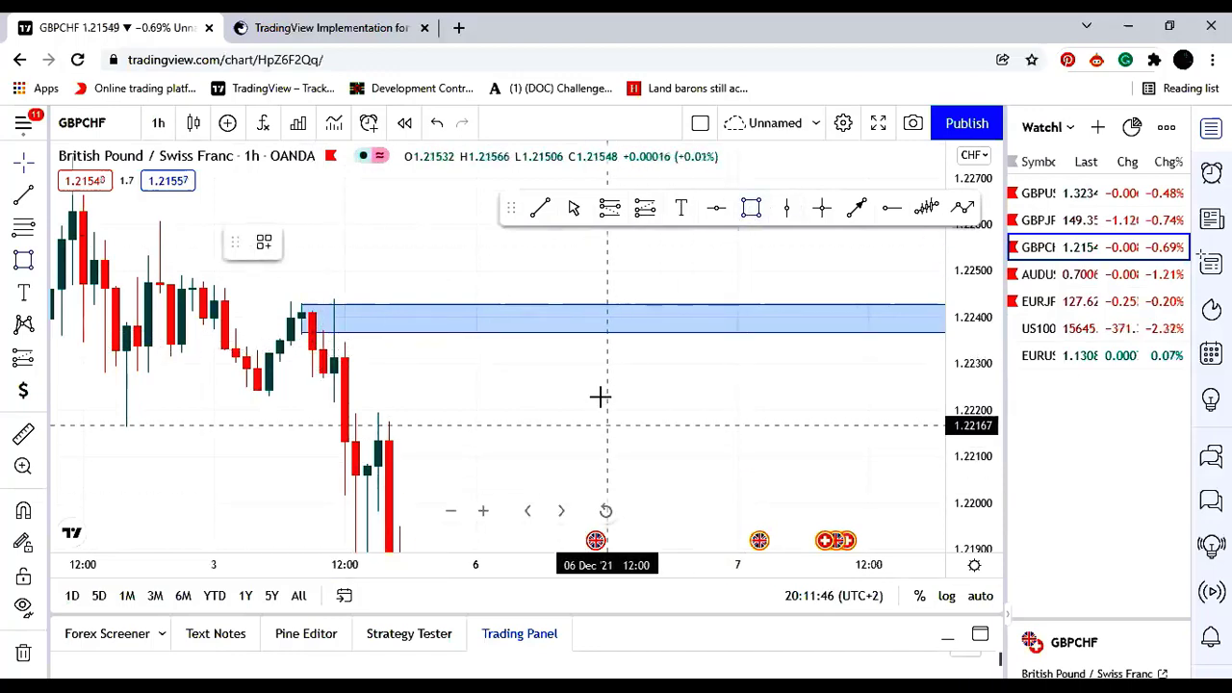
Step: Draw two red candle rectangles at midday on 6 December: about 1.2223 to 1.2214, and a narrower one from about 1.2222 to 1.2202
left_click(619, 437)
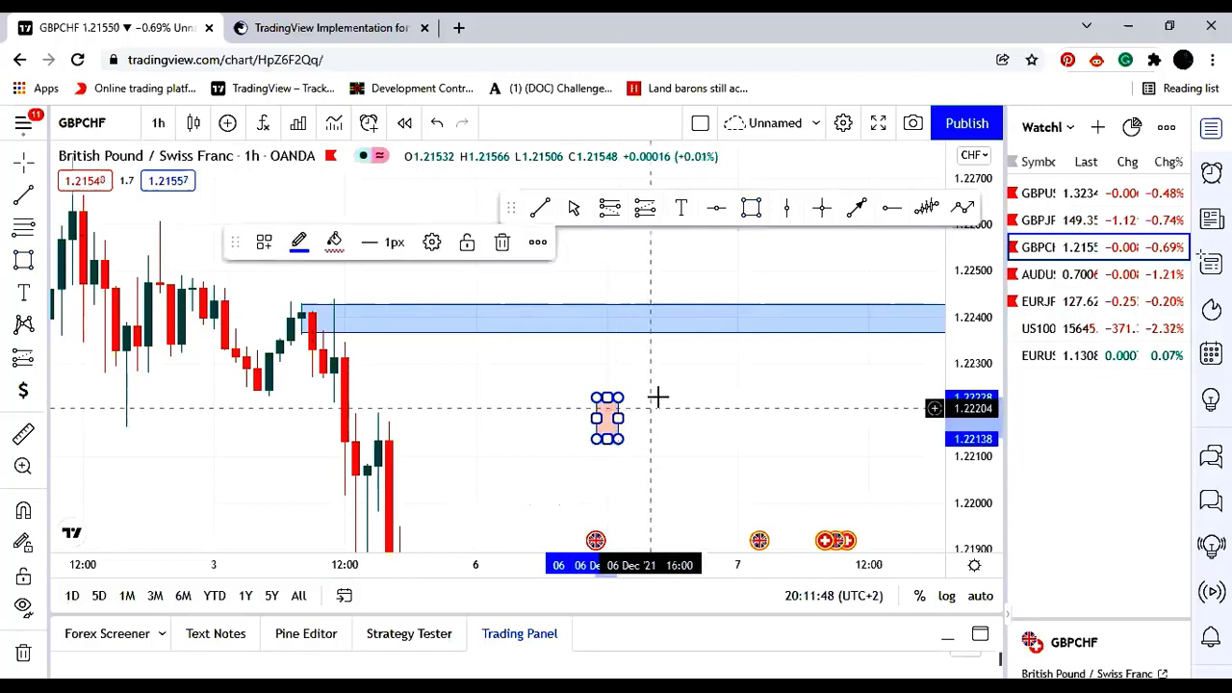
left_click(657, 395)
left_click(751, 208)
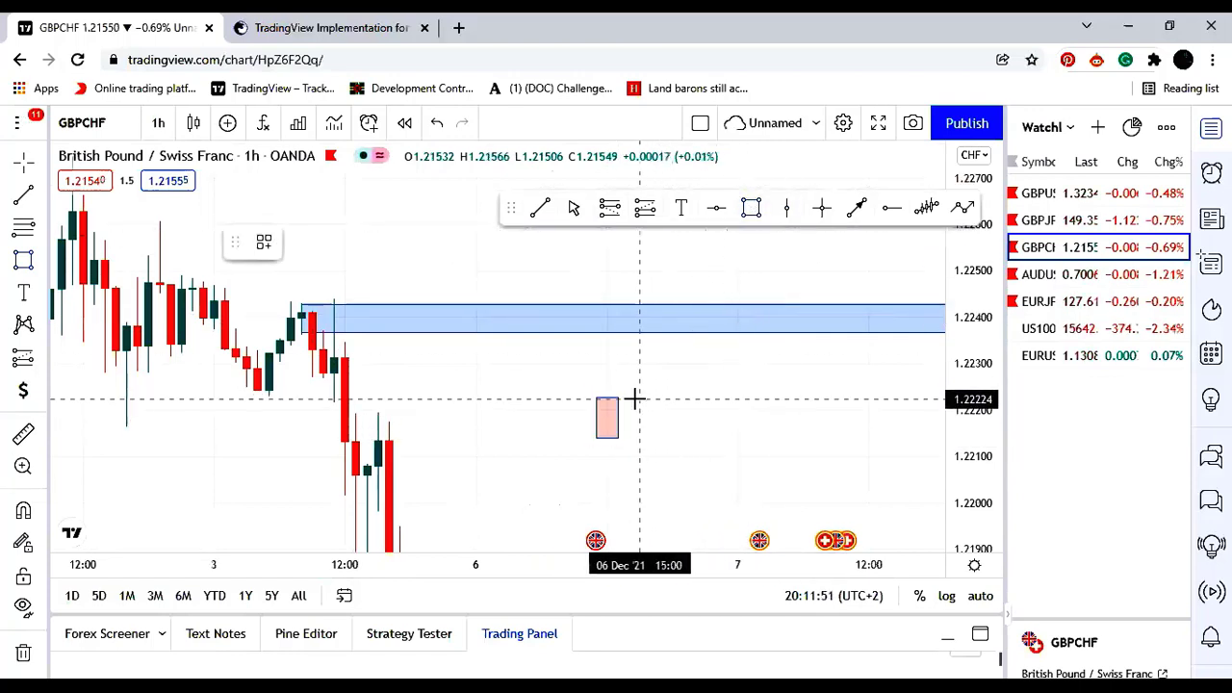
left_click(640, 495)
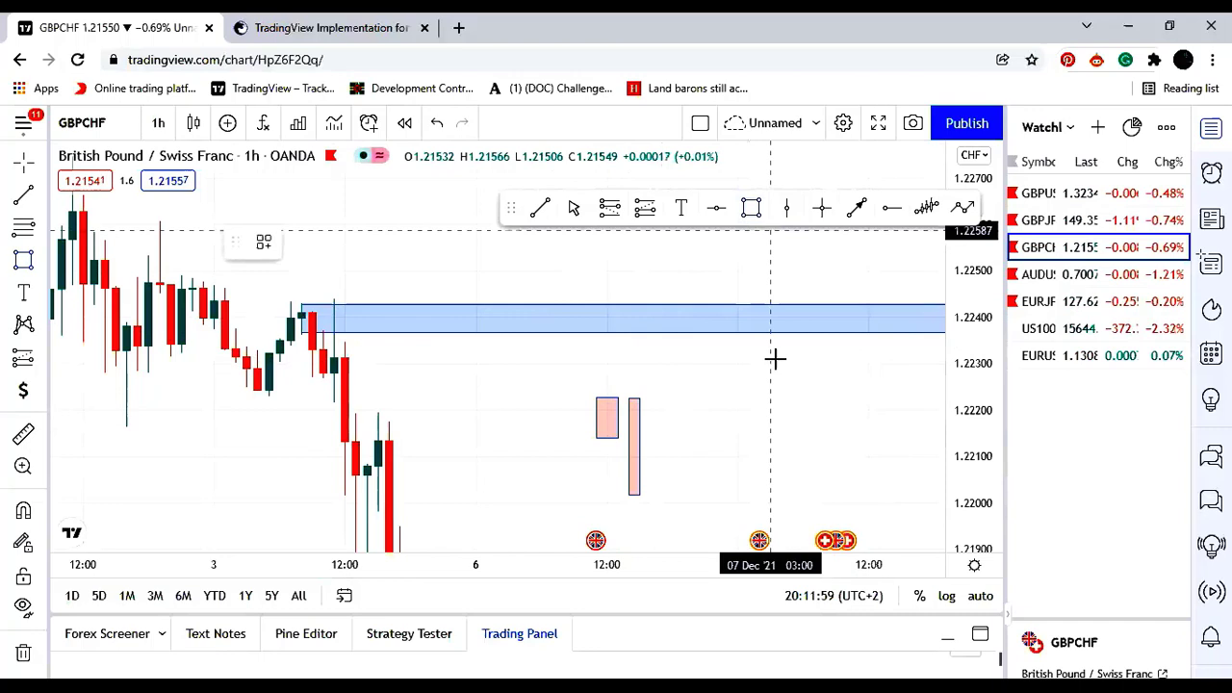
Step: Draw a larger red rectangle on 7 December from about 00:00 to 04:00, between about 1.2230 and 1.2213
left_click(736, 366)
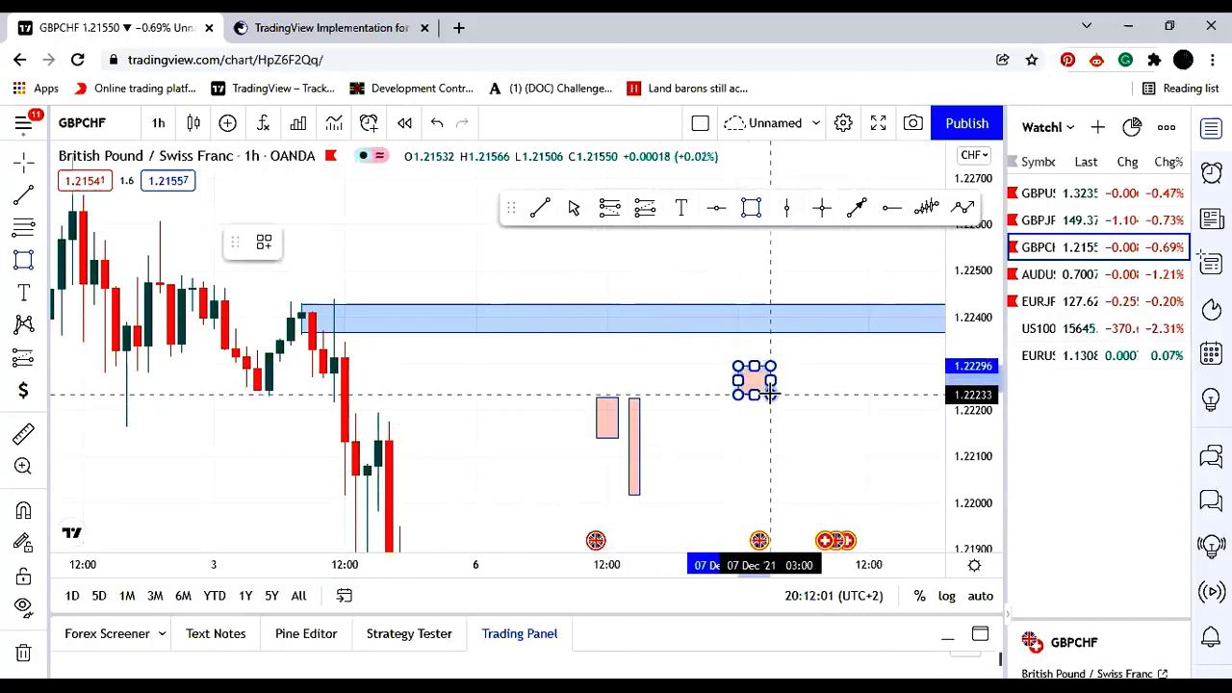
left_click(769, 401)
left_click_drag(770, 402, 781, 444)
left_click(800, 421)
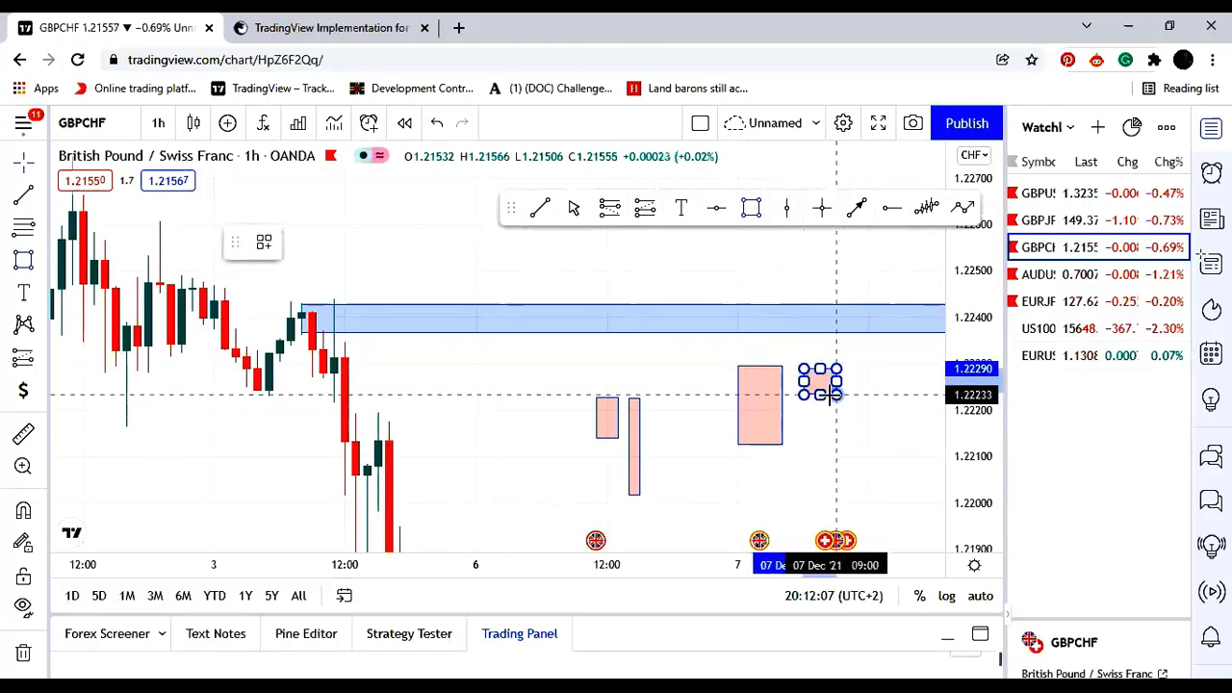
Step: Draw a blue-filled rectangle on 7 December from about 1.2229 to 1.2220, plus a taller blue one beside it from about 1.2222 to 1.2198
left_click(834, 409)
left_click(853, 344)
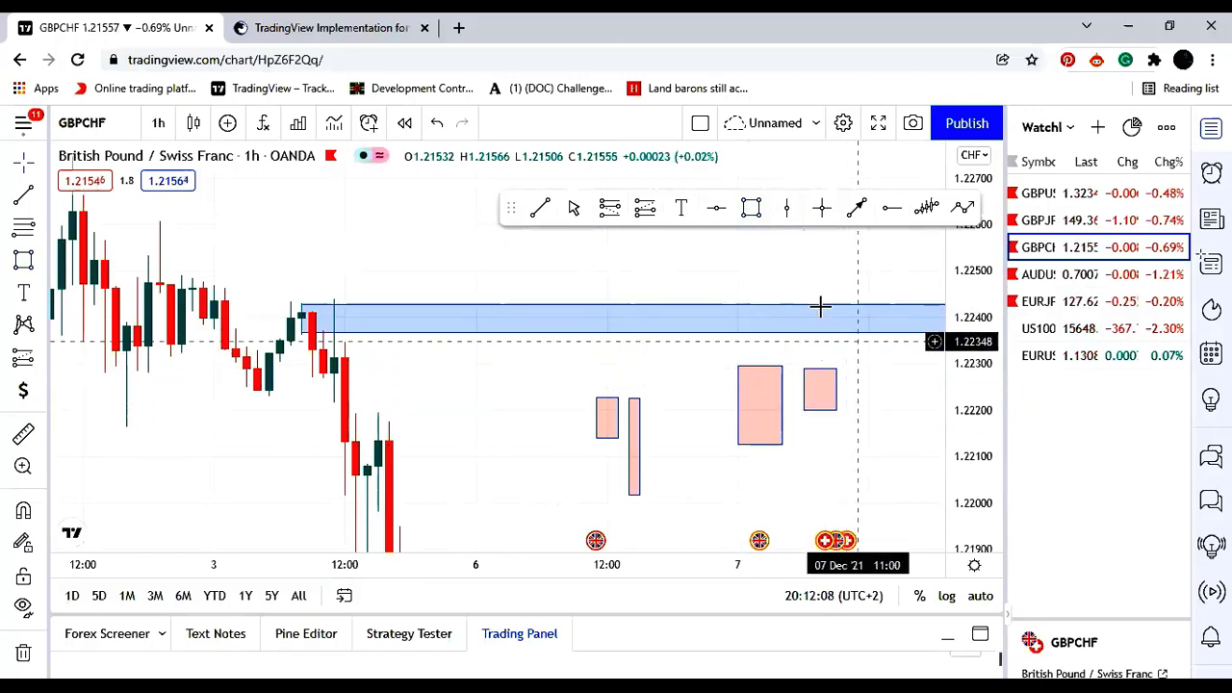
left_click(819, 390)
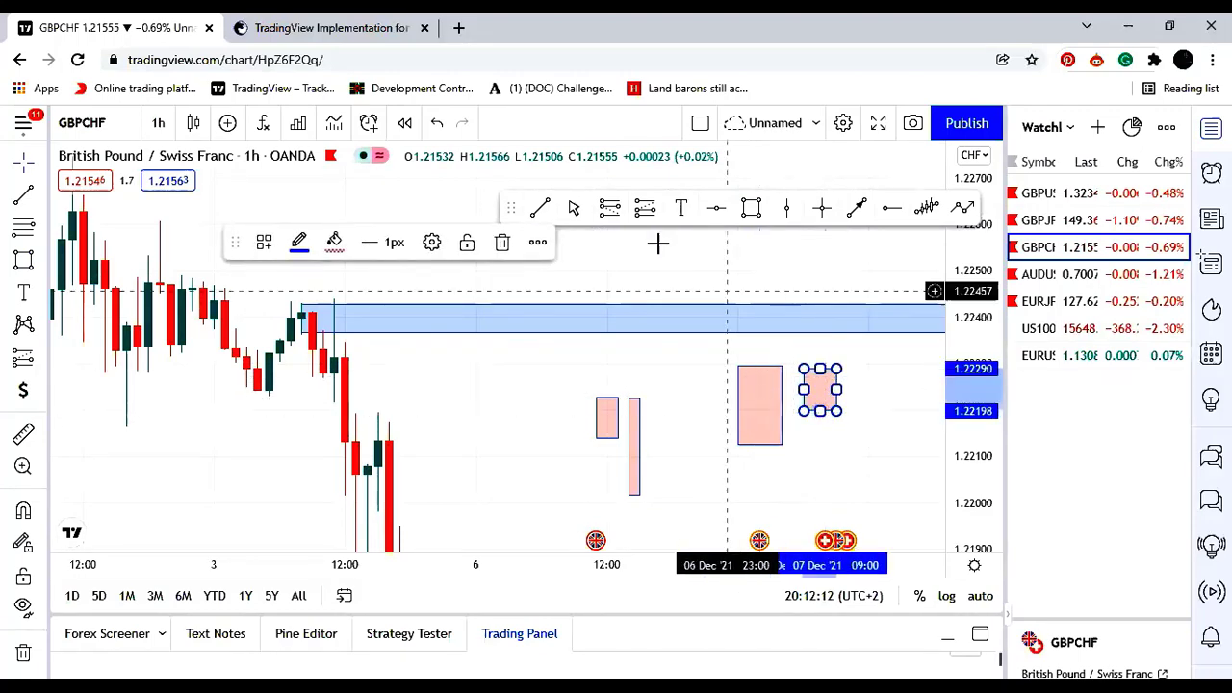
left_click(332, 243)
left_click(466, 304)
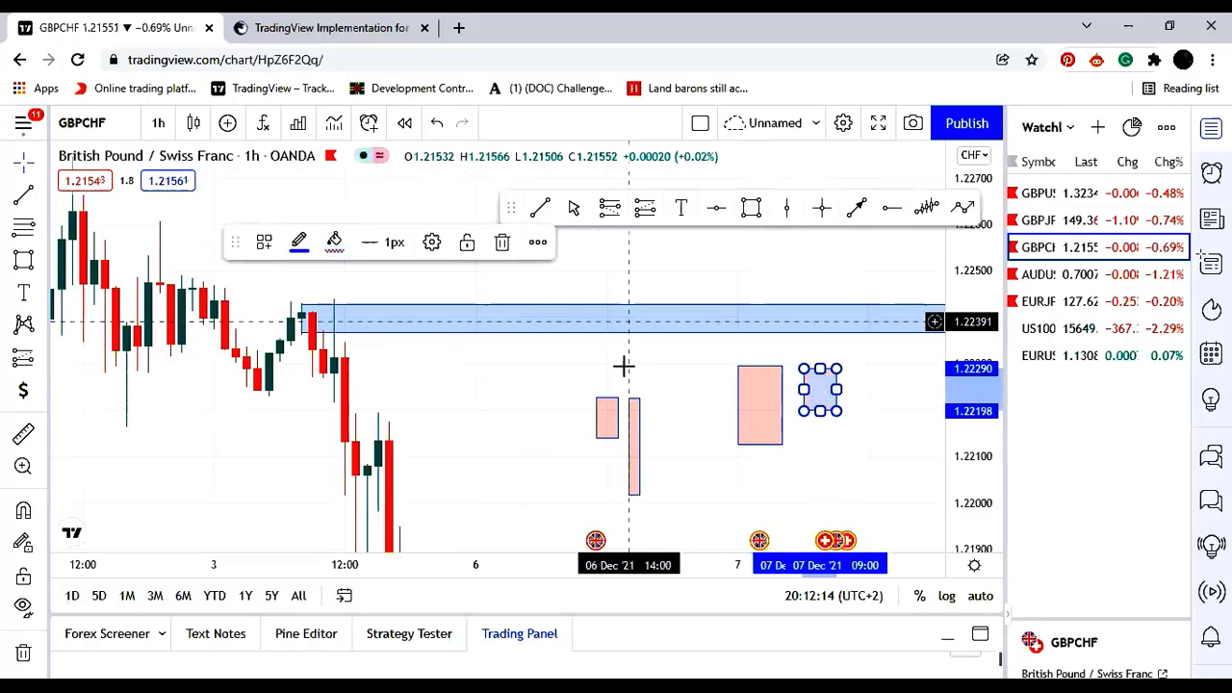
left_click(622, 362)
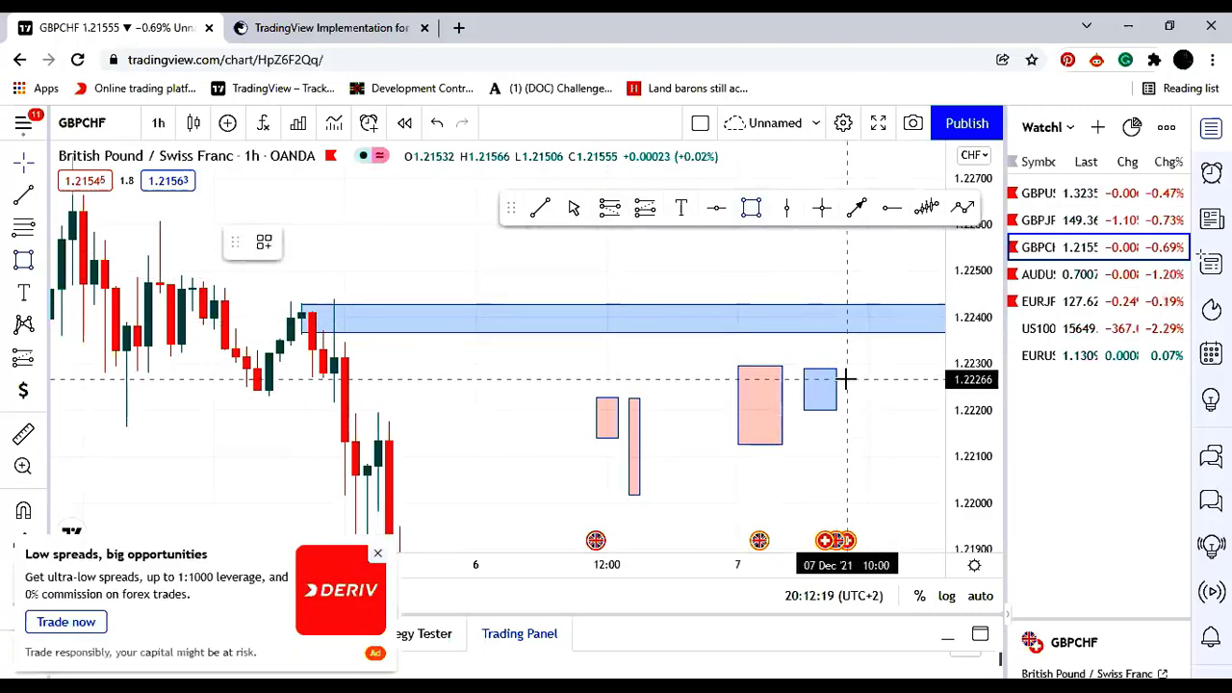
left_click_drag(843, 402, 878, 514)
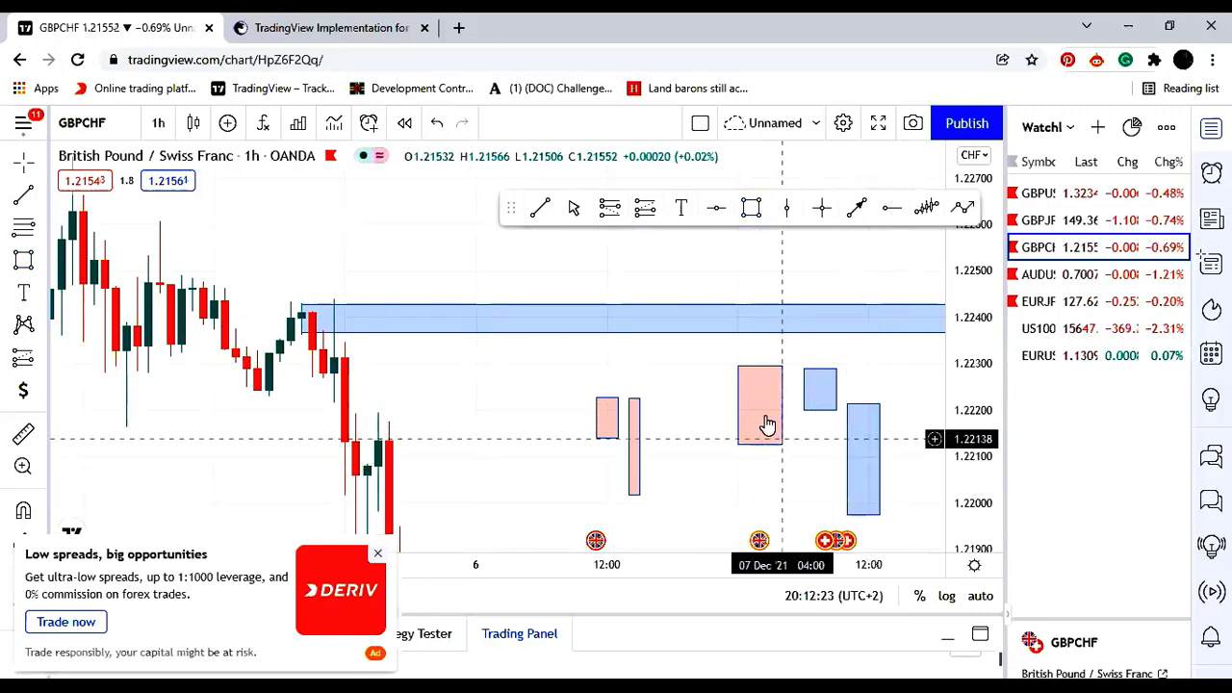
Step: Draw a blue zone over the small blue rectangle, extending to 8 December 03:00, and fit its edges to 1.22288 and 1.22196
left_click_drag(797, 442, 676, 414)
left_click(751, 211)
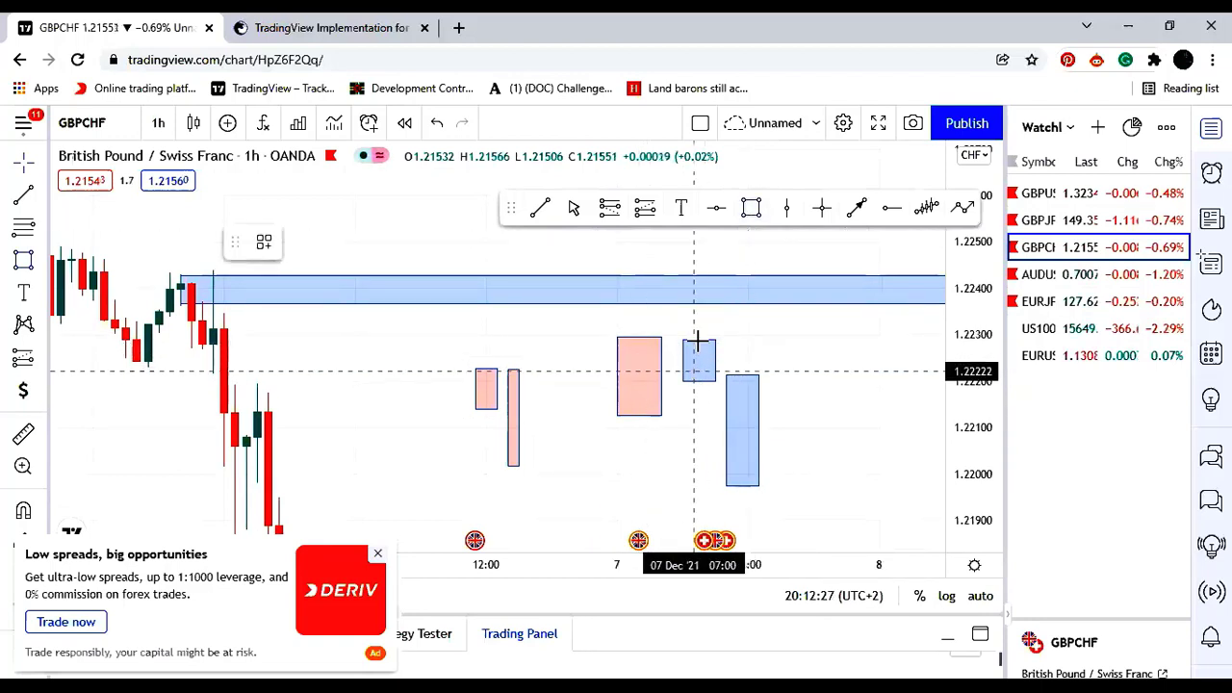
left_click_drag(714, 339, 912, 377)
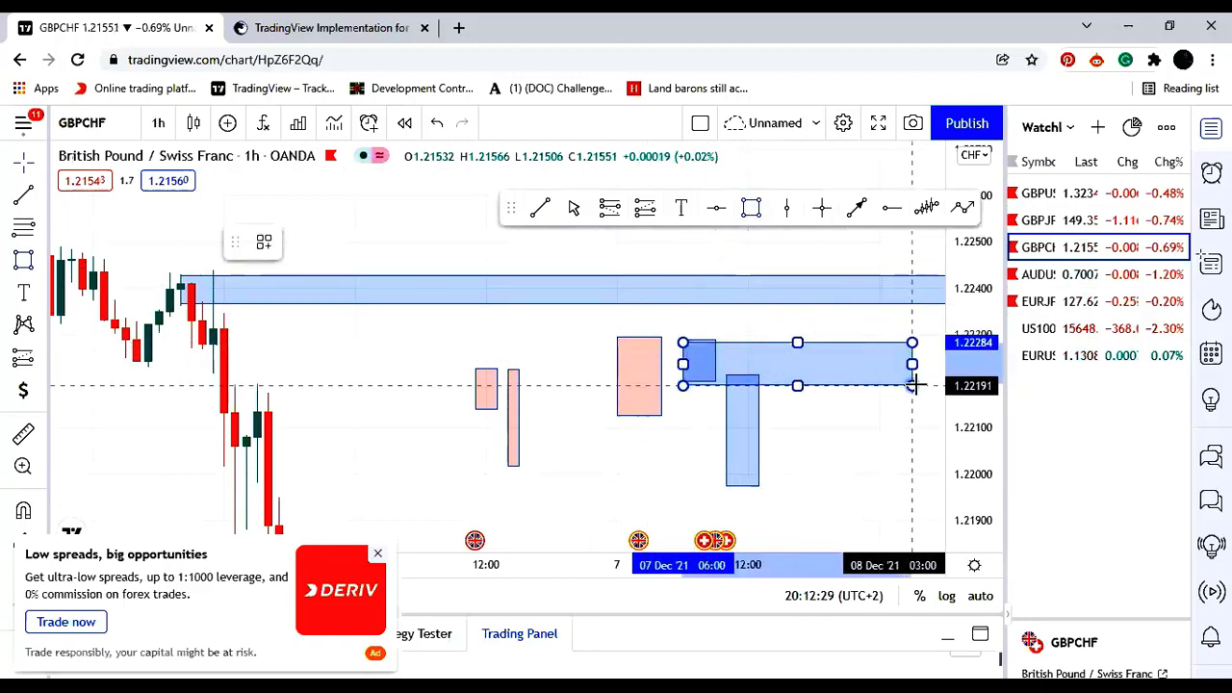
left_click(912, 385)
left_click_drag(797, 343, 804, 341)
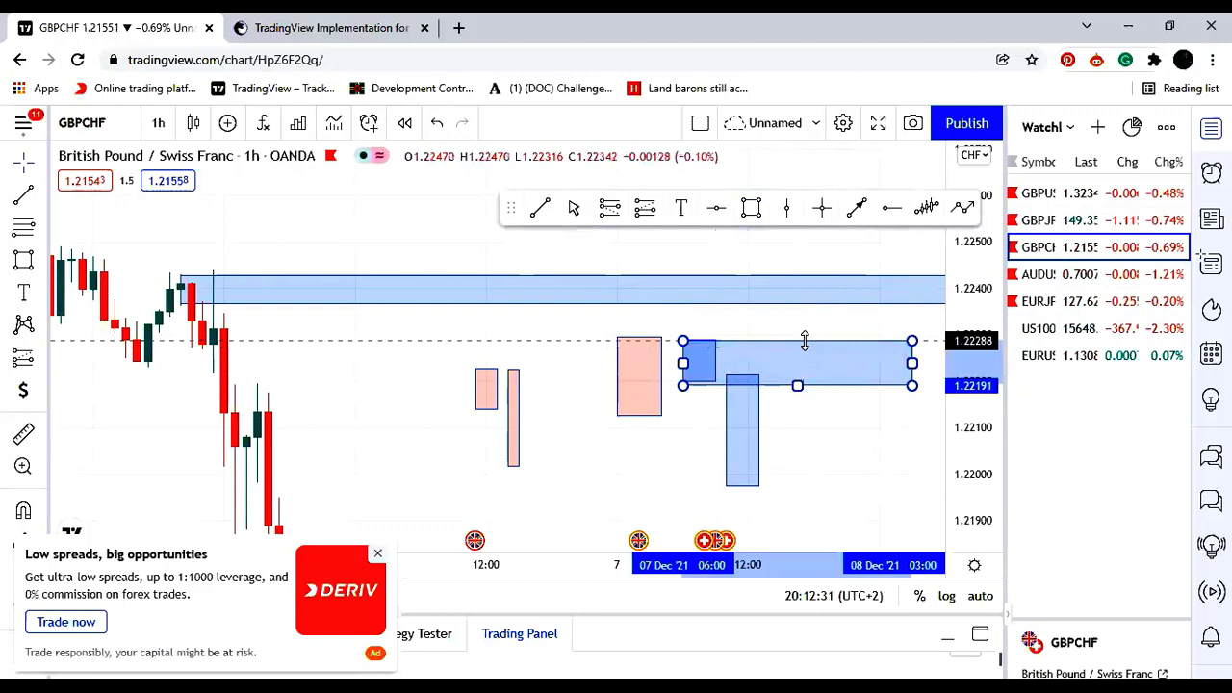
left_click_drag(798, 386, 802, 382)
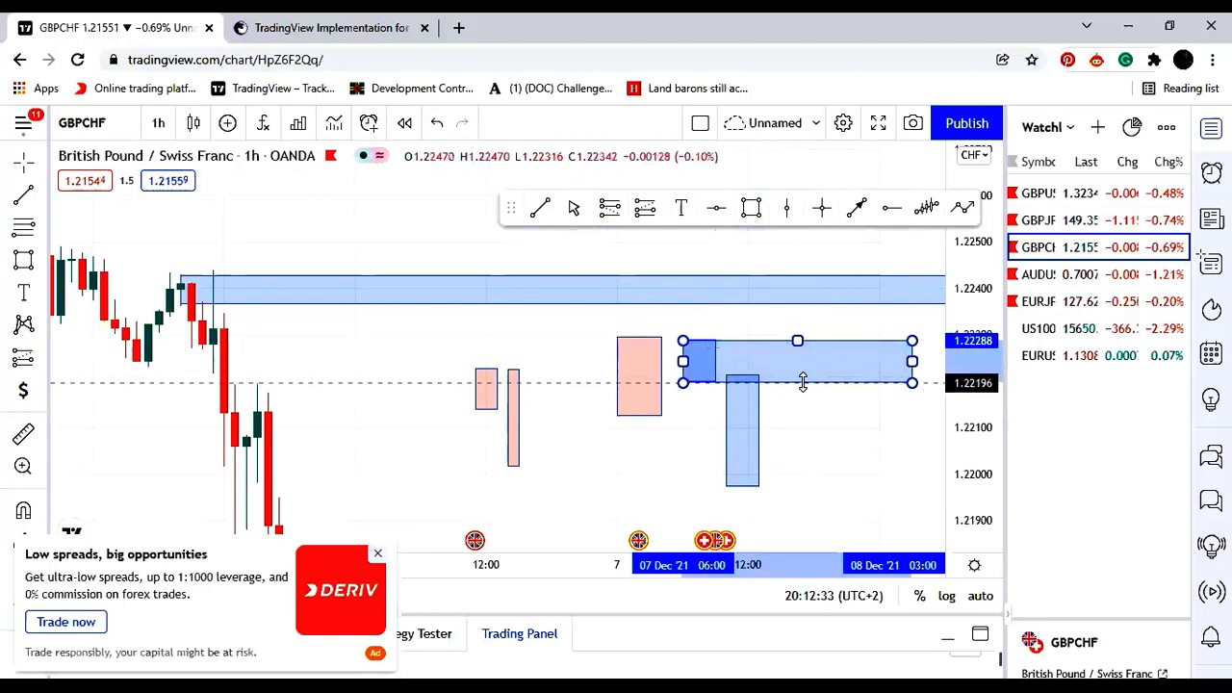
left_click(804, 261)
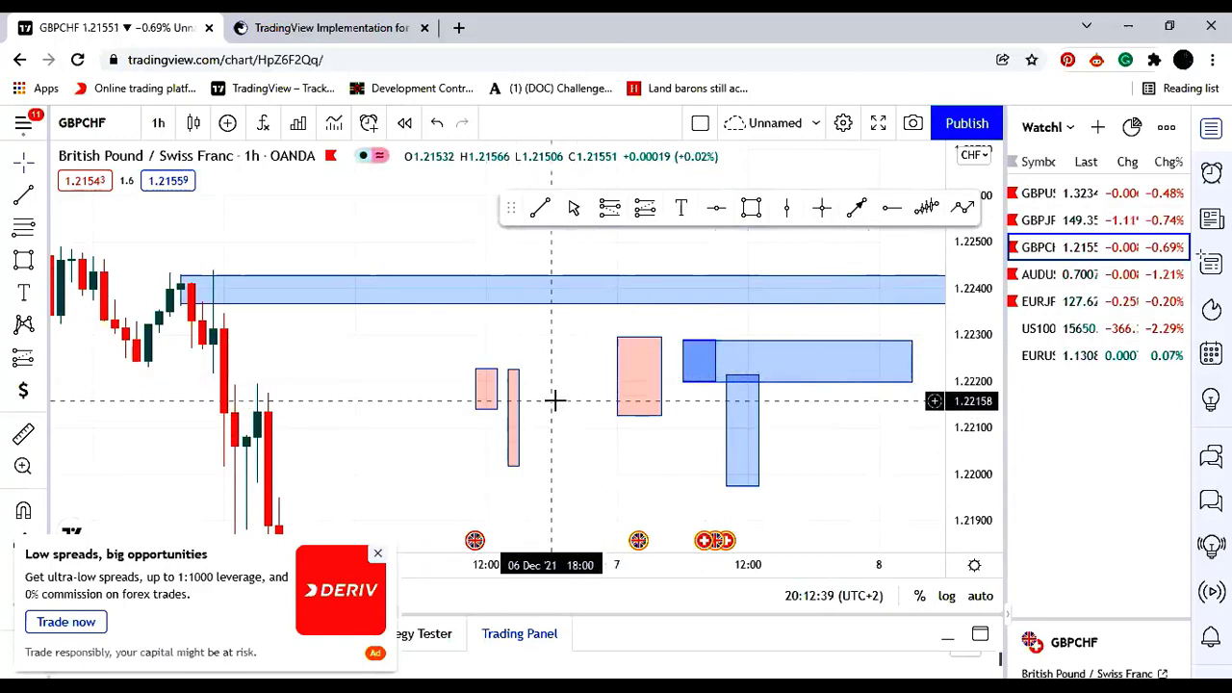
left_click(708, 368)
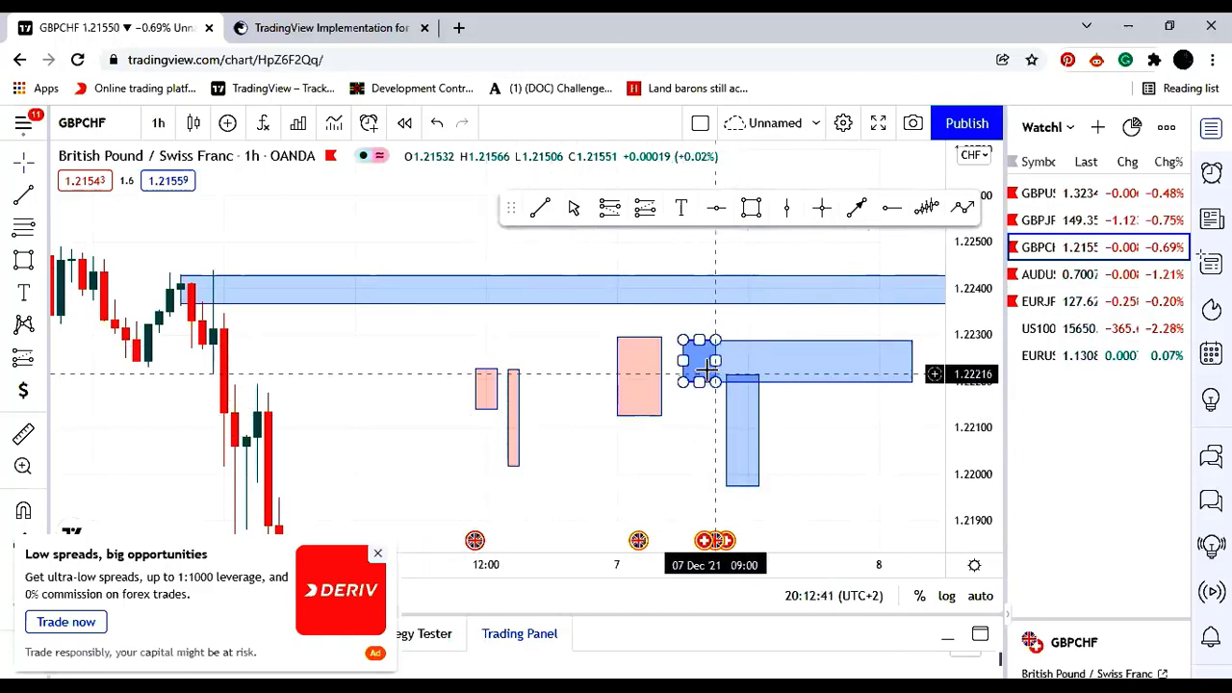
left_click(577, 506)
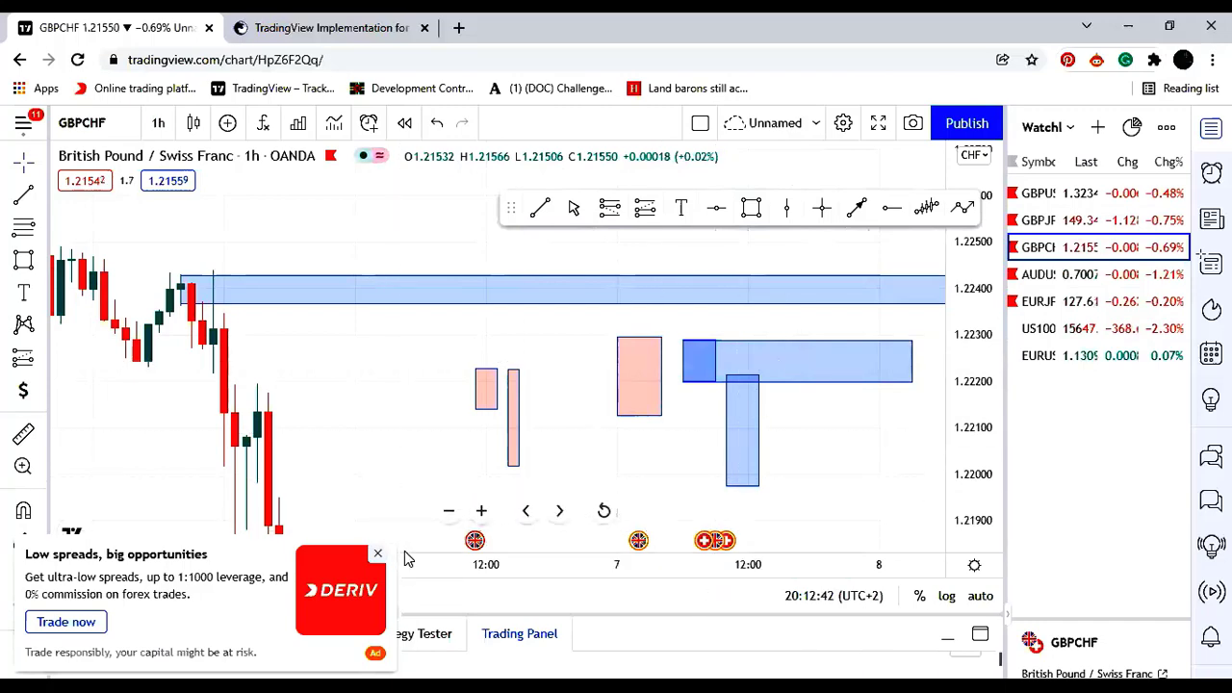
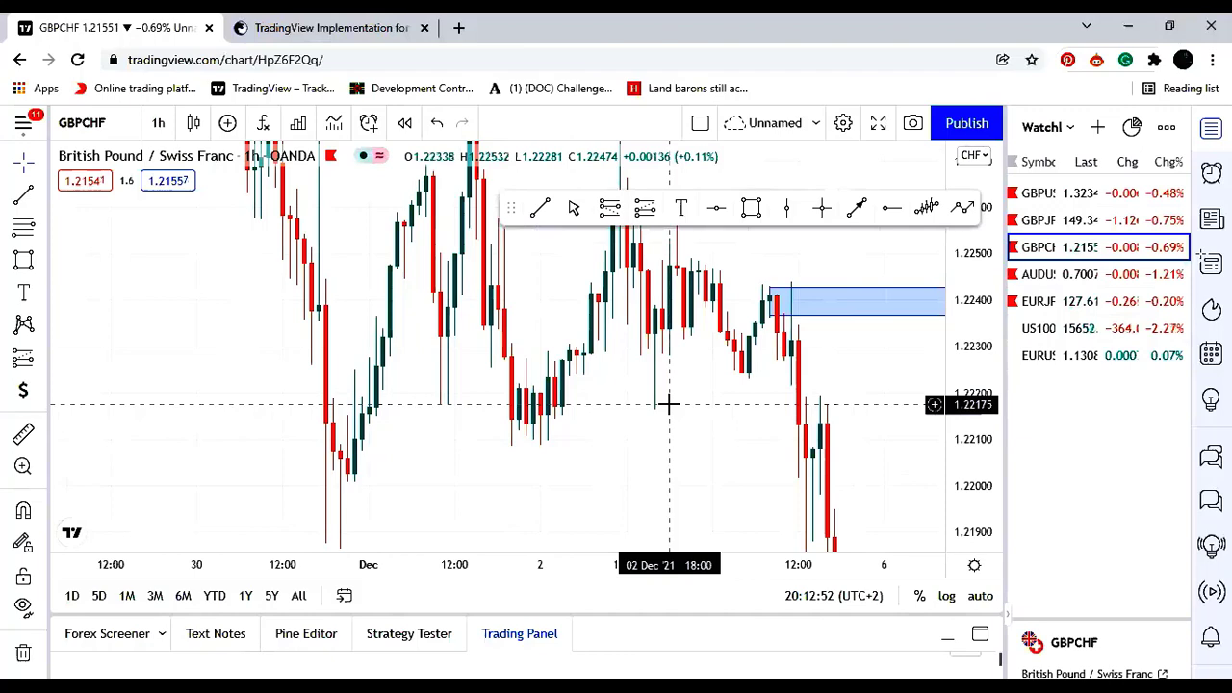
Step: Switch the chart to the 15 minutes timeframe
scroll(795, 490, "up", 2)
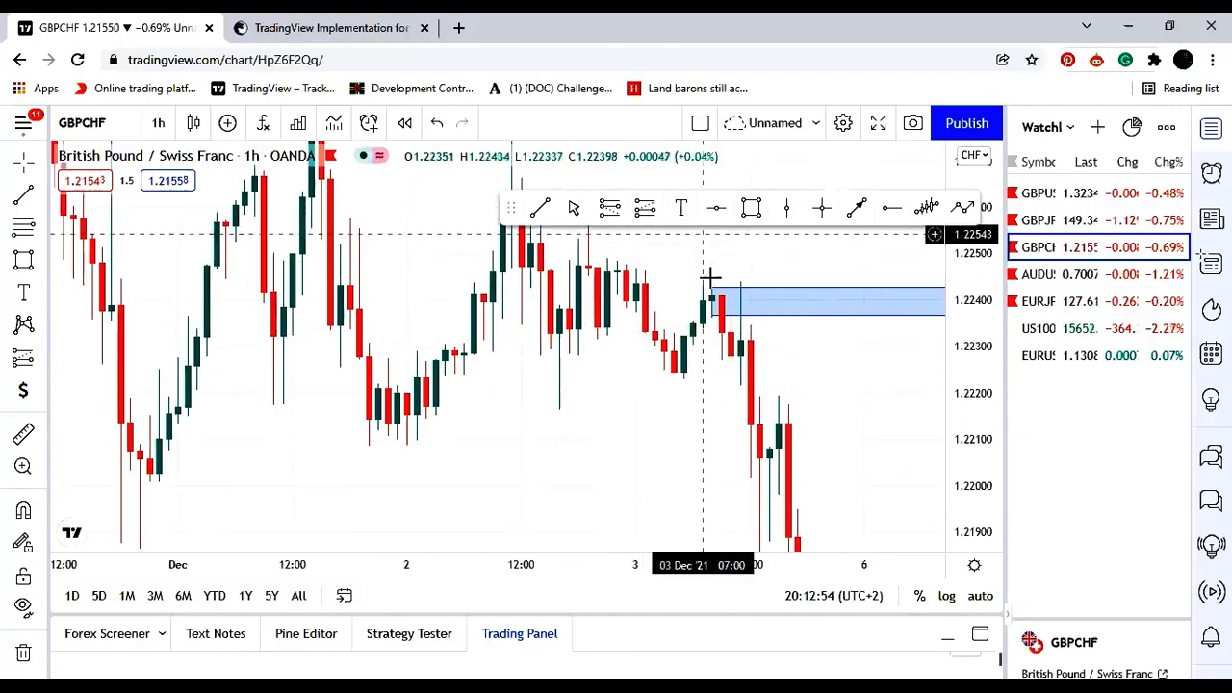
scroll(724, 339, "up", 1)
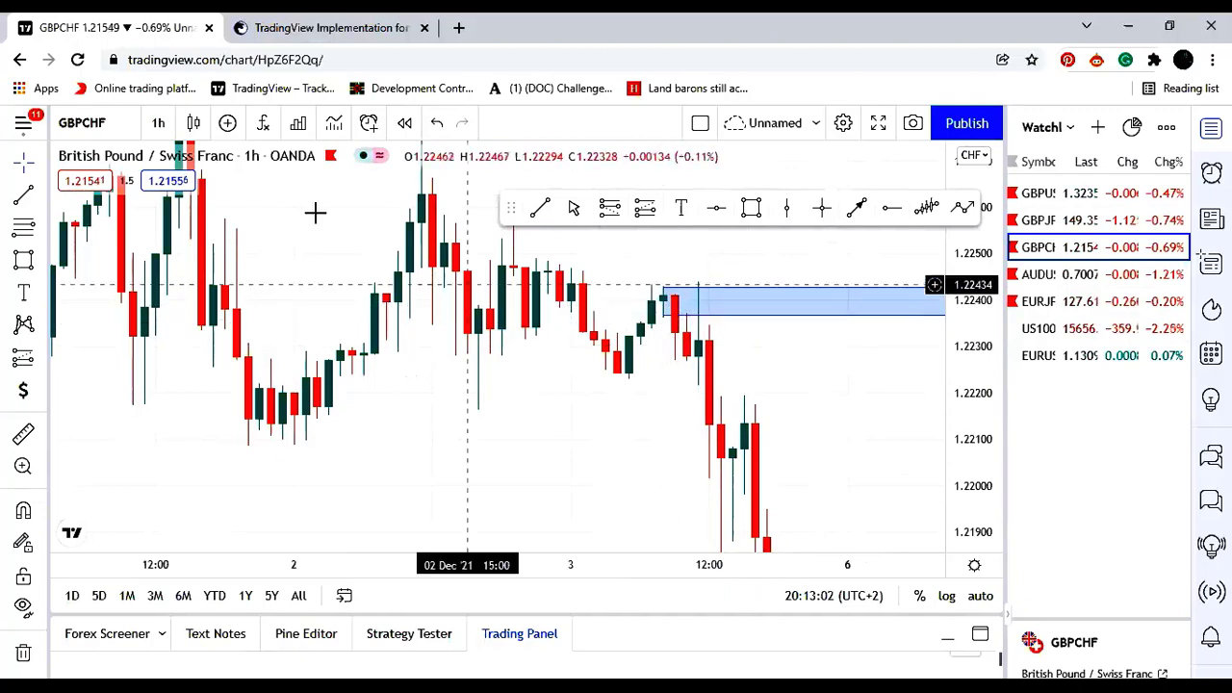
left_click(158, 122)
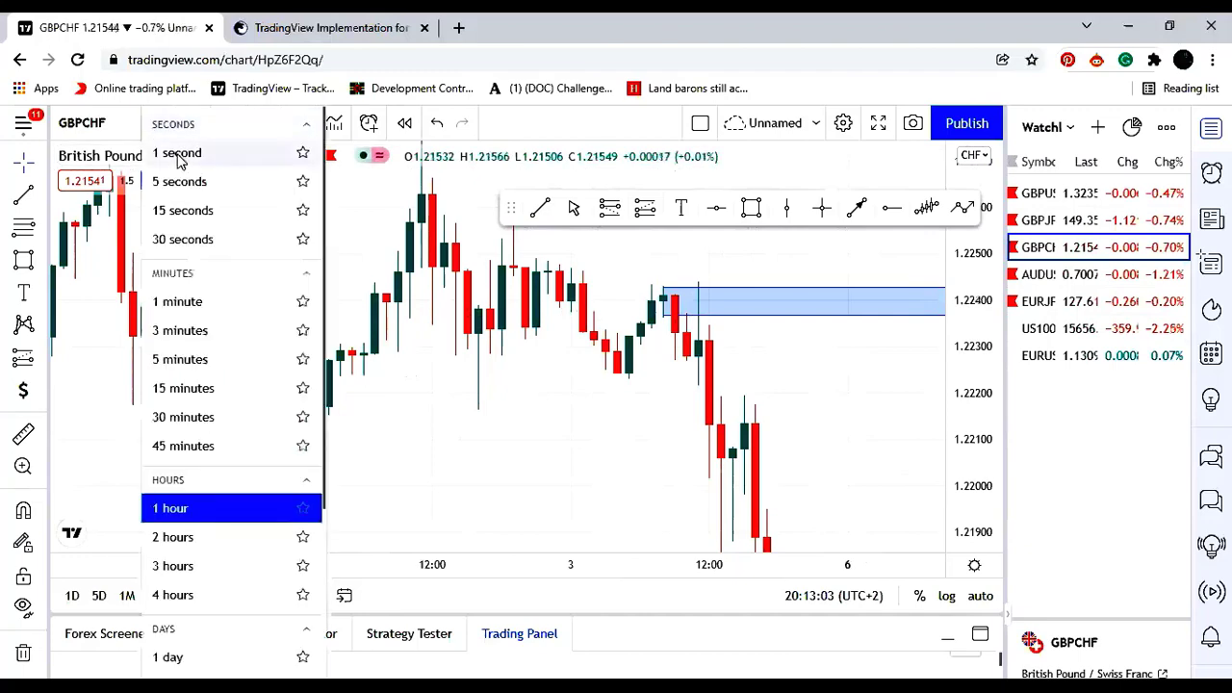
left_click(196, 387)
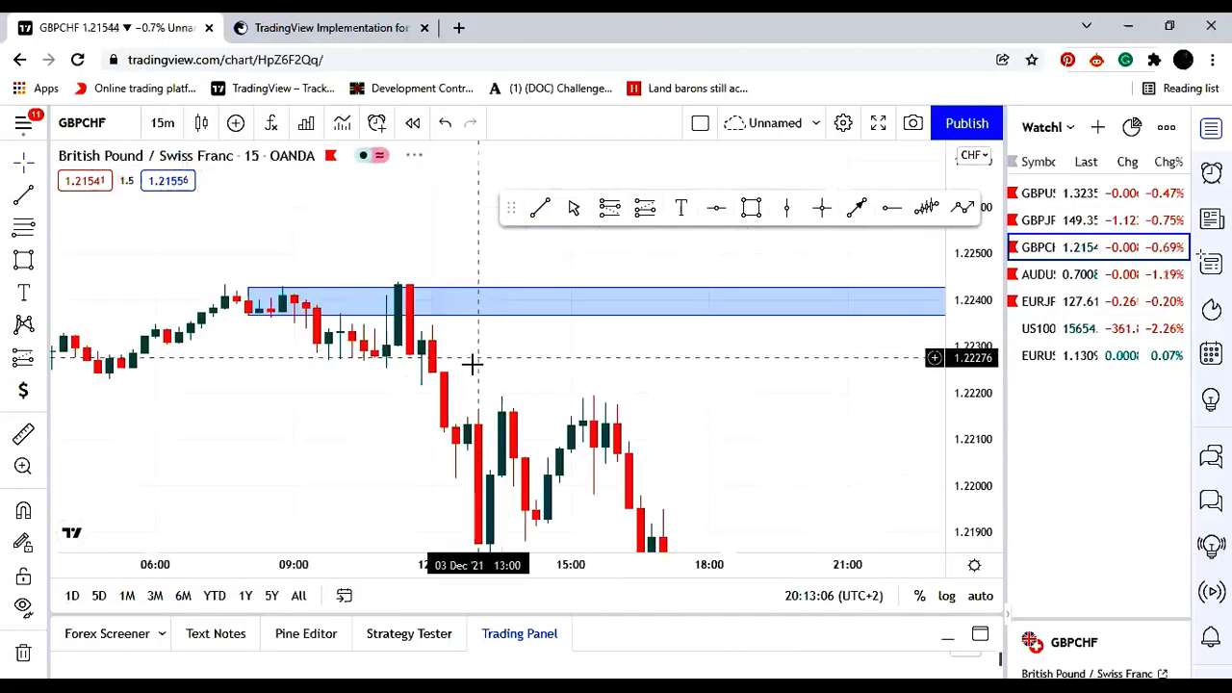
Step: Frame the 2 and 3 December candles around the blue zone and show the chart in full screen
left_click_drag(481, 362, 860, 356)
scroll(688, 303, "up", 2)
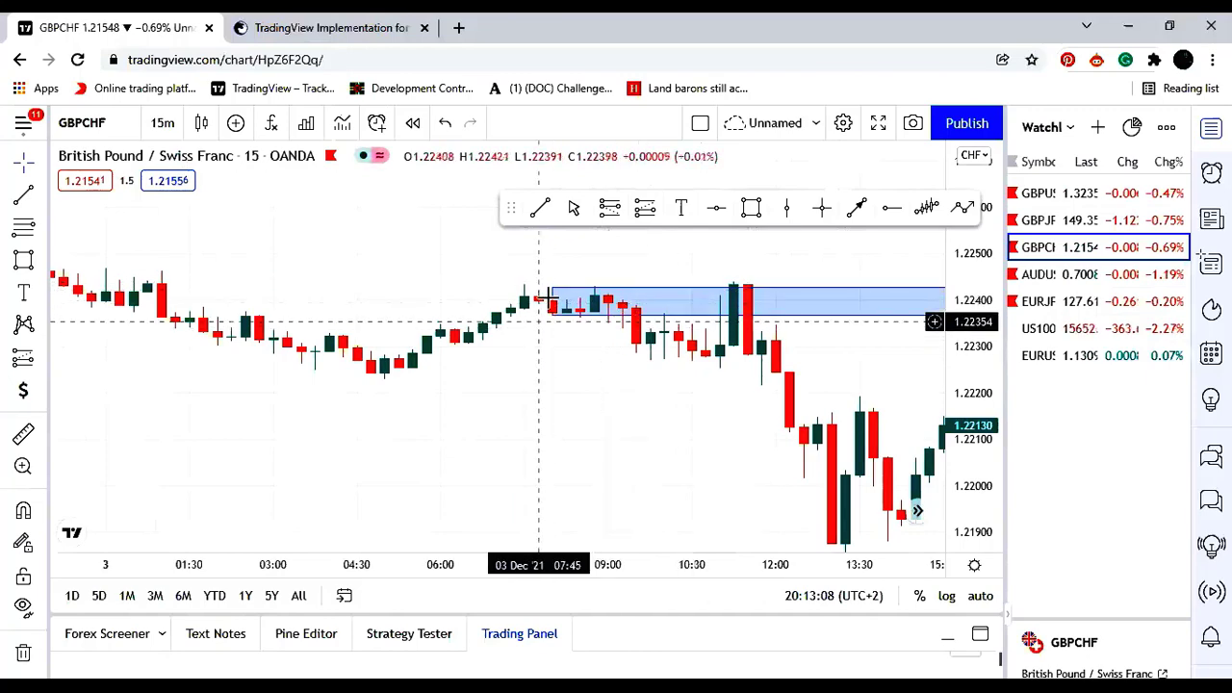
scroll(592, 302, "down", 4)
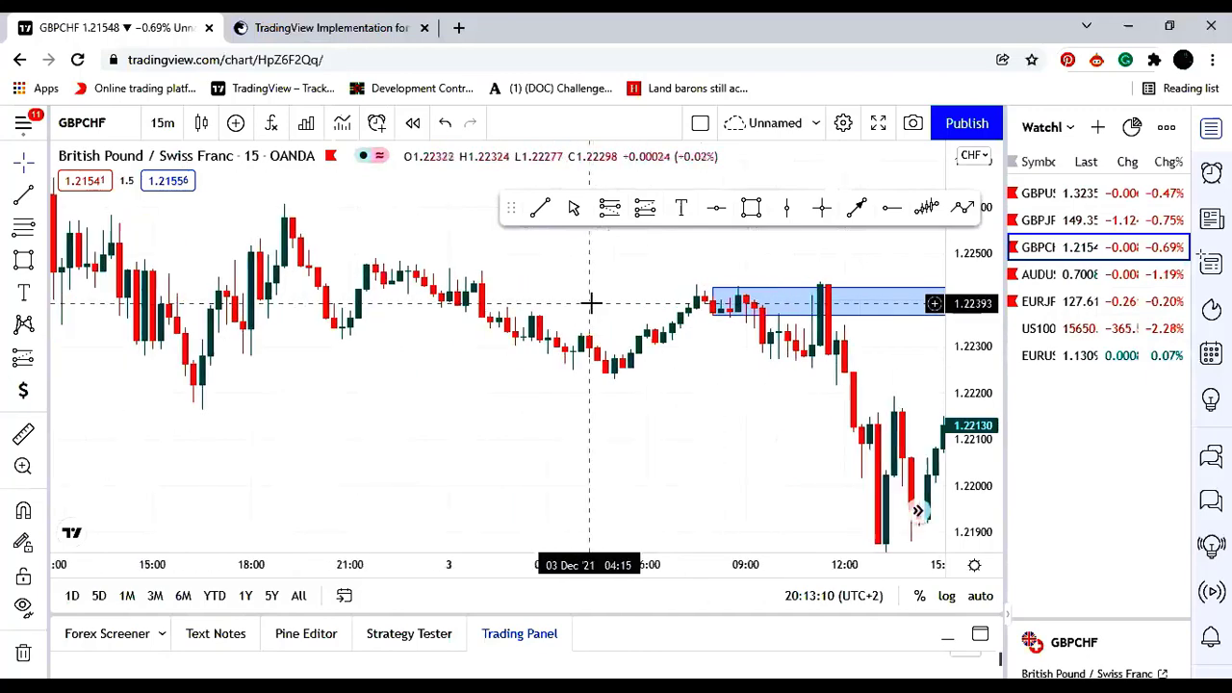
scroll(592, 303, "down", 1)
left_click_drag(647, 385, 473, 388)
scroll(590, 330, "up", 2)
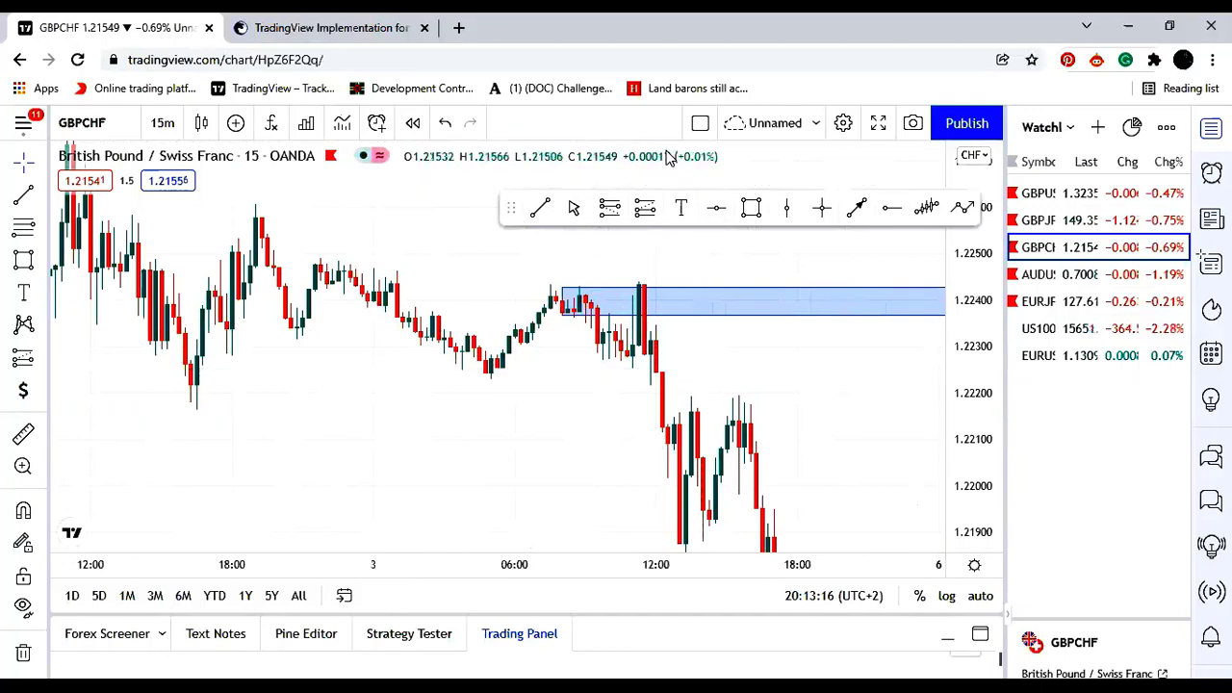
left_click(878, 125)
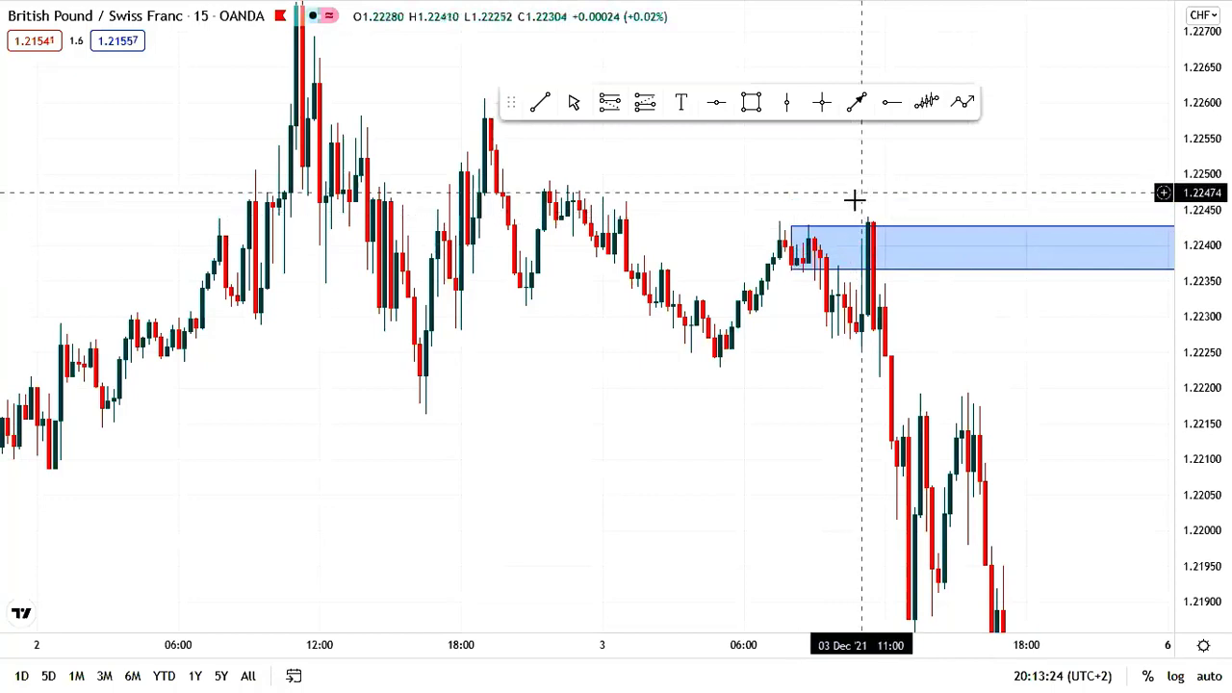
Step: Draw a blue candle body rectangle below the evening candles of 2 December, between about 1.2204 and 1.2195
left_click(754, 104)
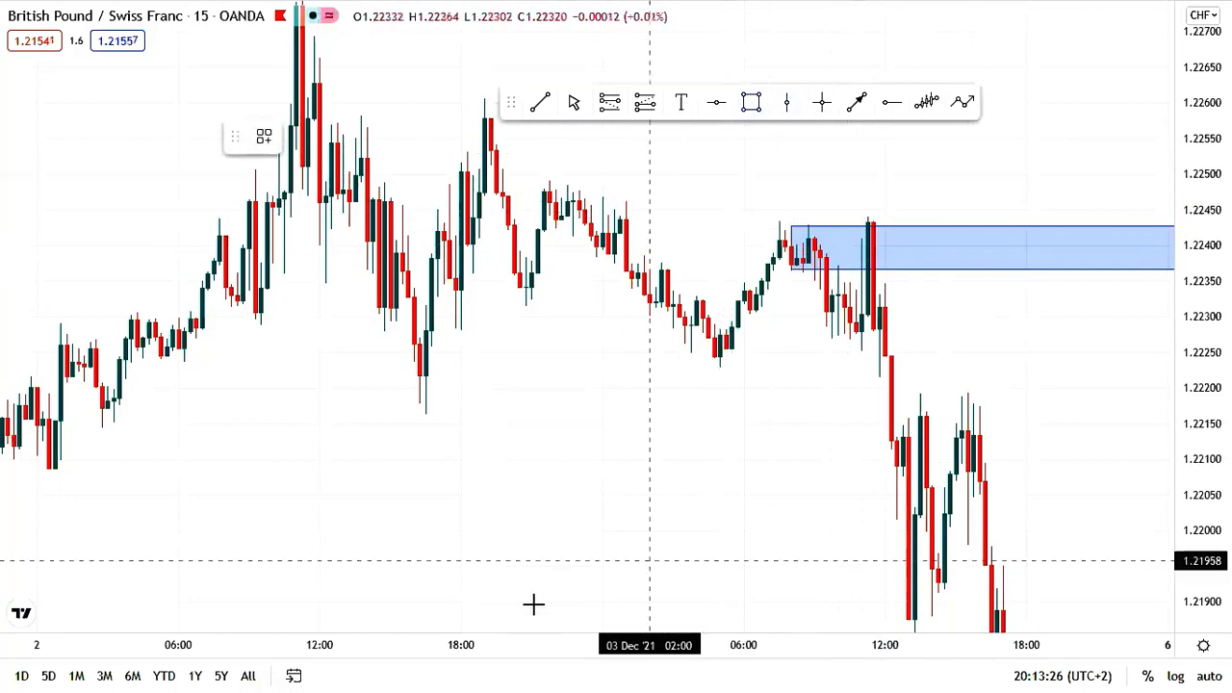
left_click(514, 505)
left_click(561, 569)
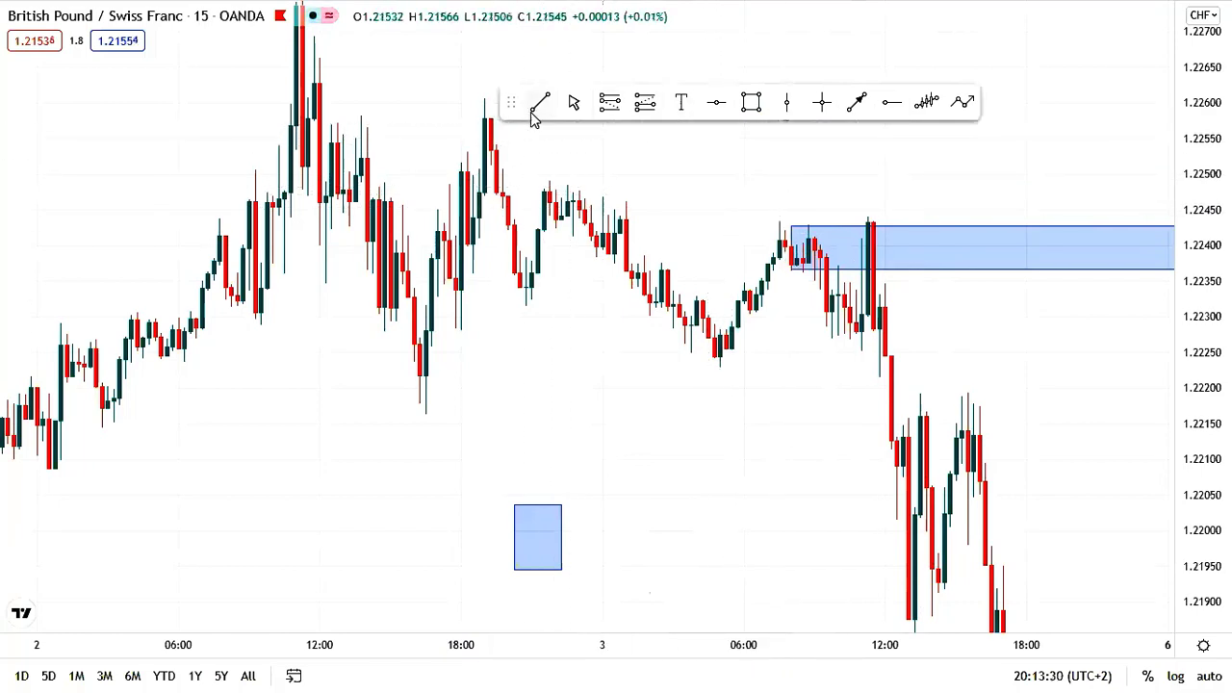
Step: Draw a vertical wick line on top of the new blue rectangle and a separate vertical line beside it from about 1.2205 to 1.2217
left_click(596, 499)
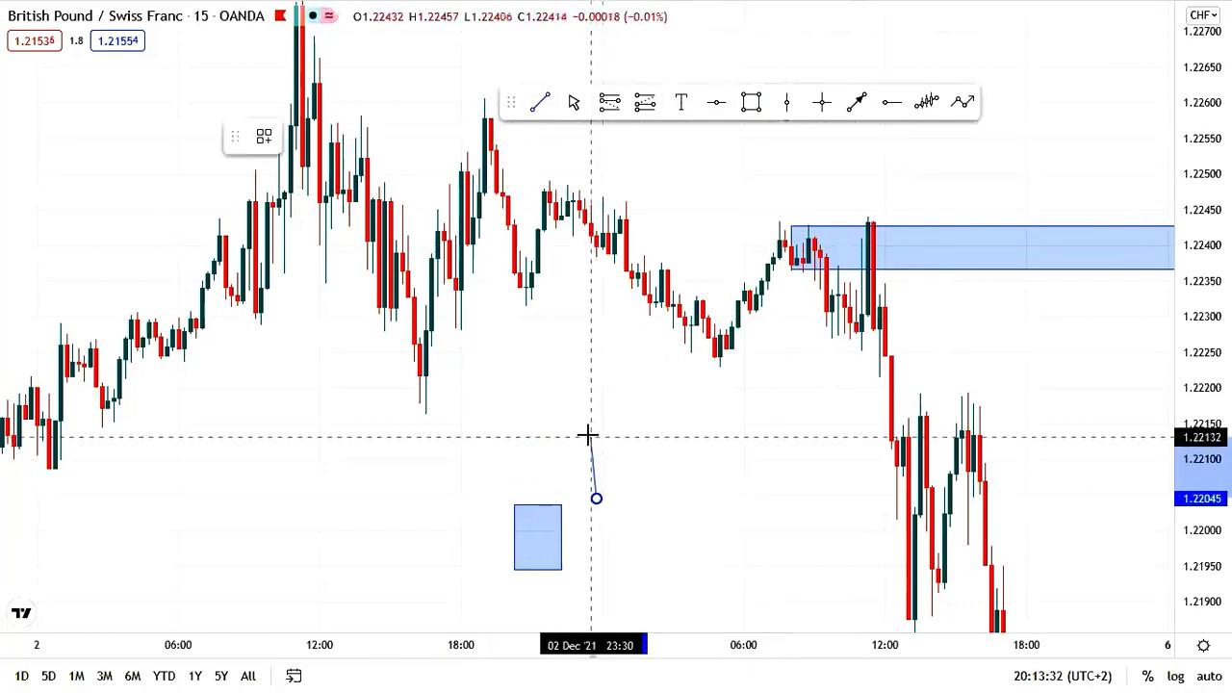
left_click(594, 427)
left_click(625, 333)
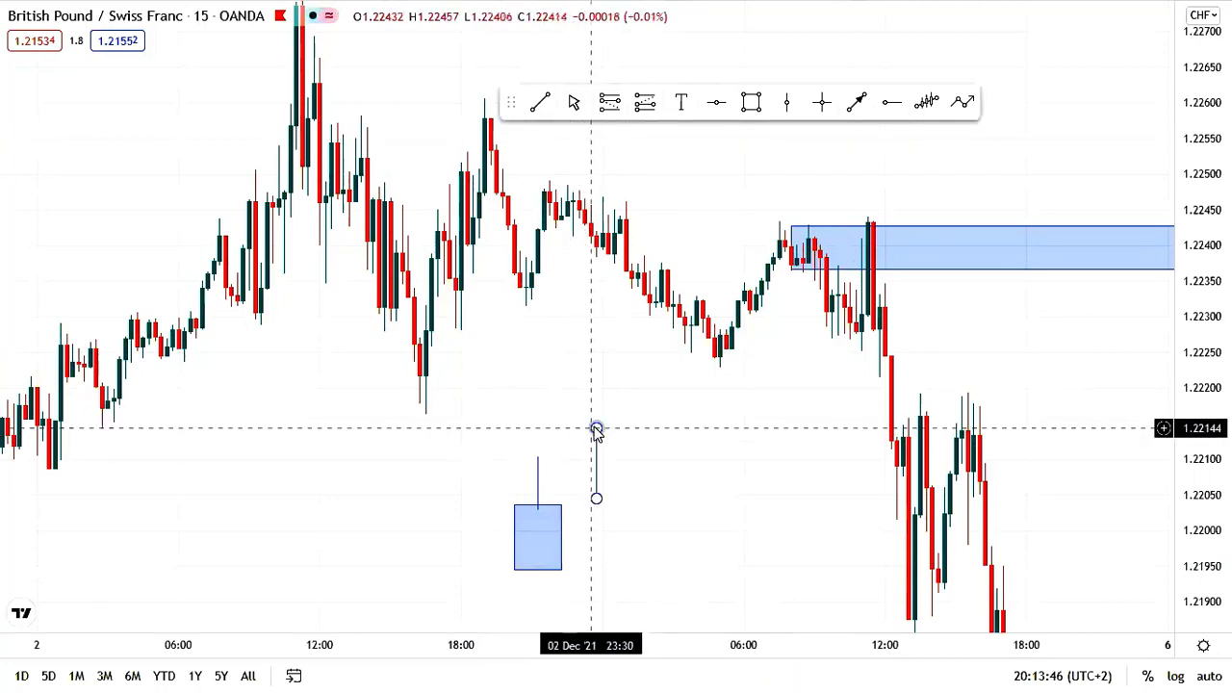
left_click_drag(597, 428, 597, 407)
left_click(612, 375)
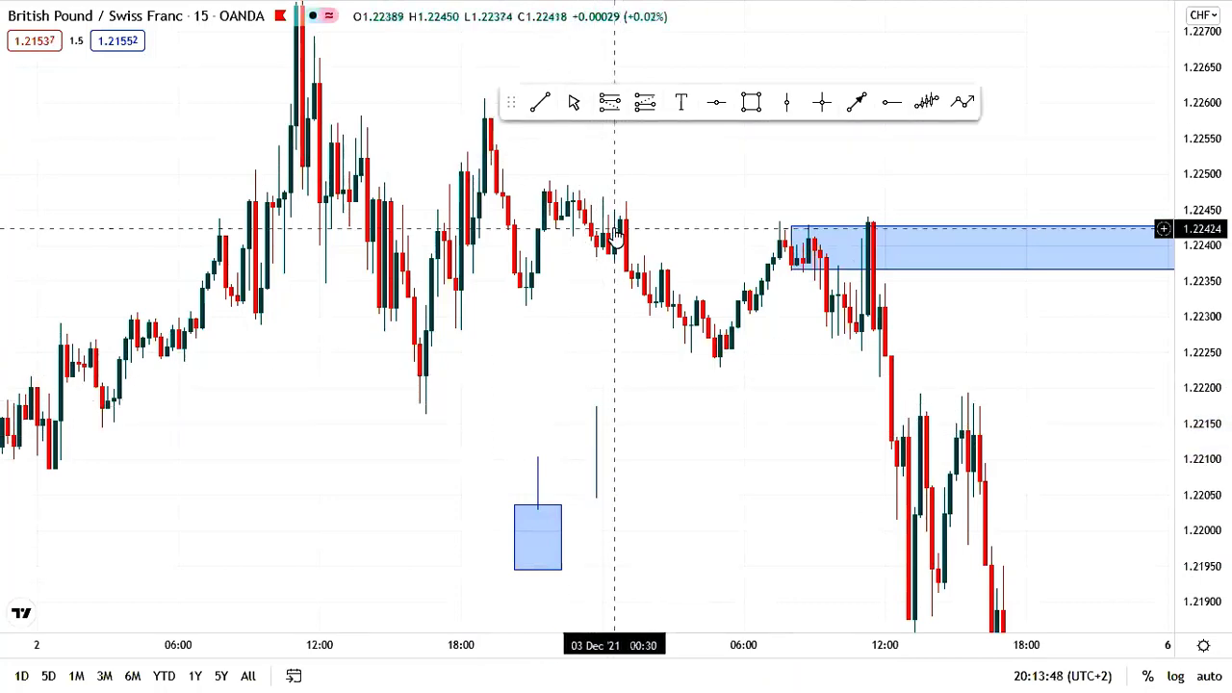
Step: Draw a second candle body rectangle between about 1.2207 and 1.2191 beneath the separate vertical line, and shorten that line to the body's top edge
left_click(752, 103)
left_click(573, 483)
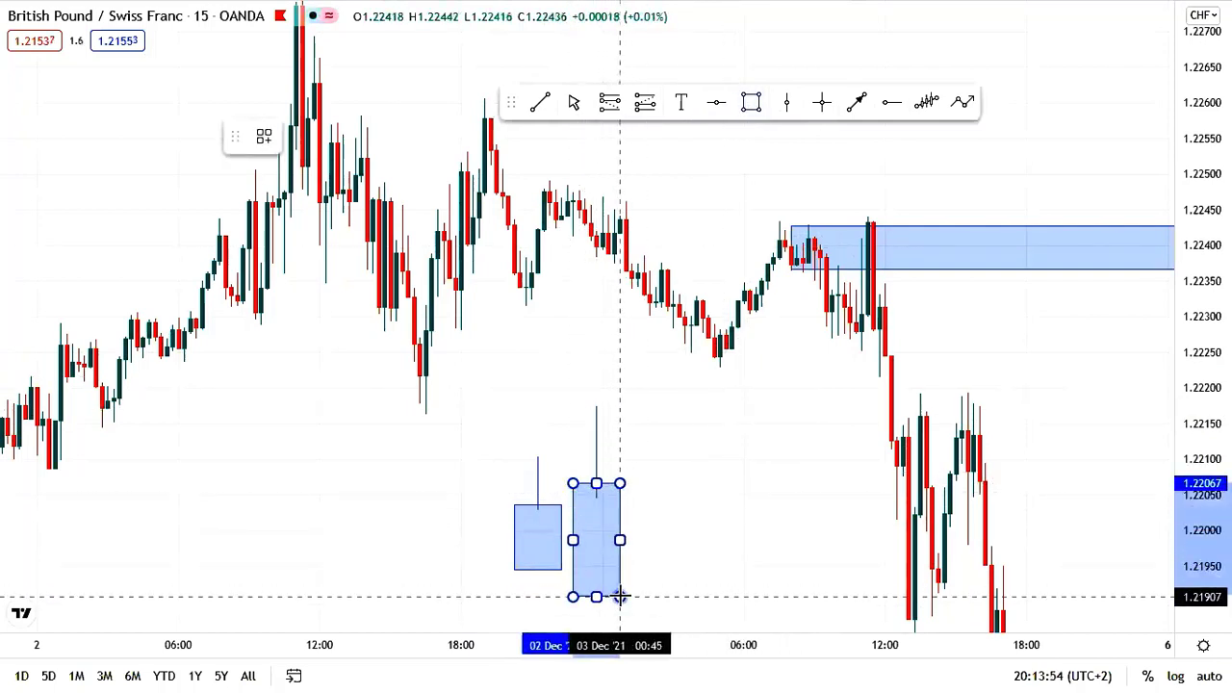
left_click(619, 596)
left_click(658, 483)
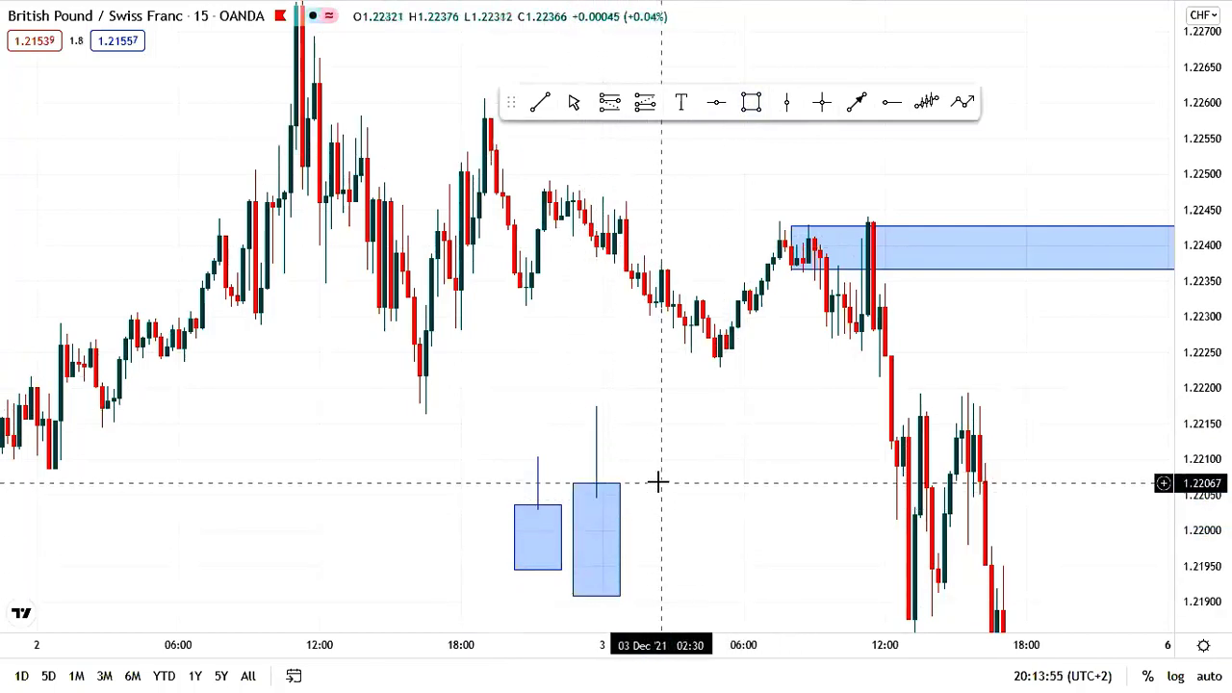
left_click(598, 492)
left_click(597, 485)
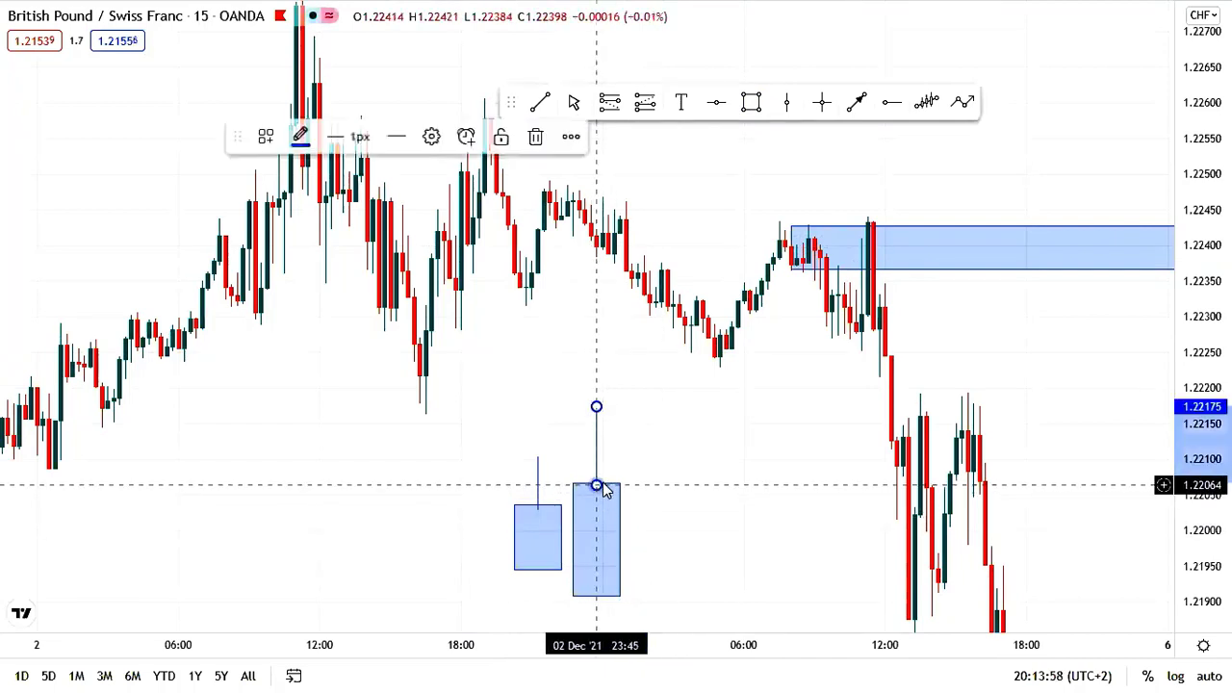
left_click(606, 459)
Step: Change the fill colour of the second candle body rectangle to red
left_click(589, 529)
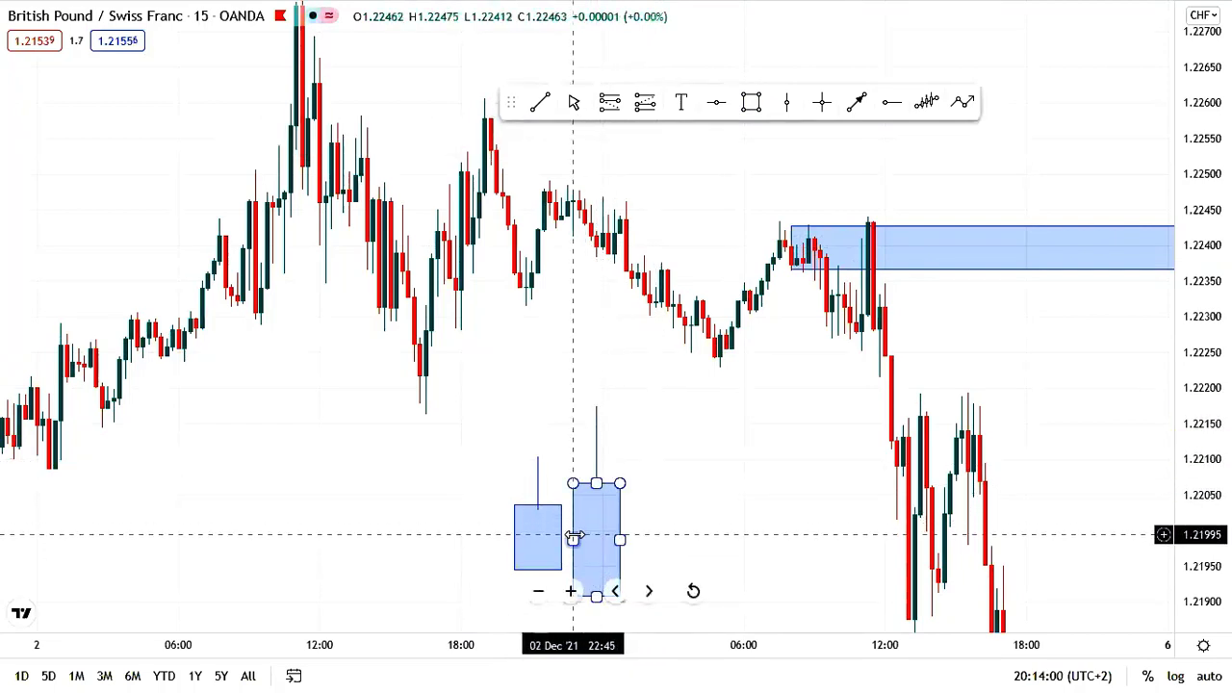
left_click(337, 138)
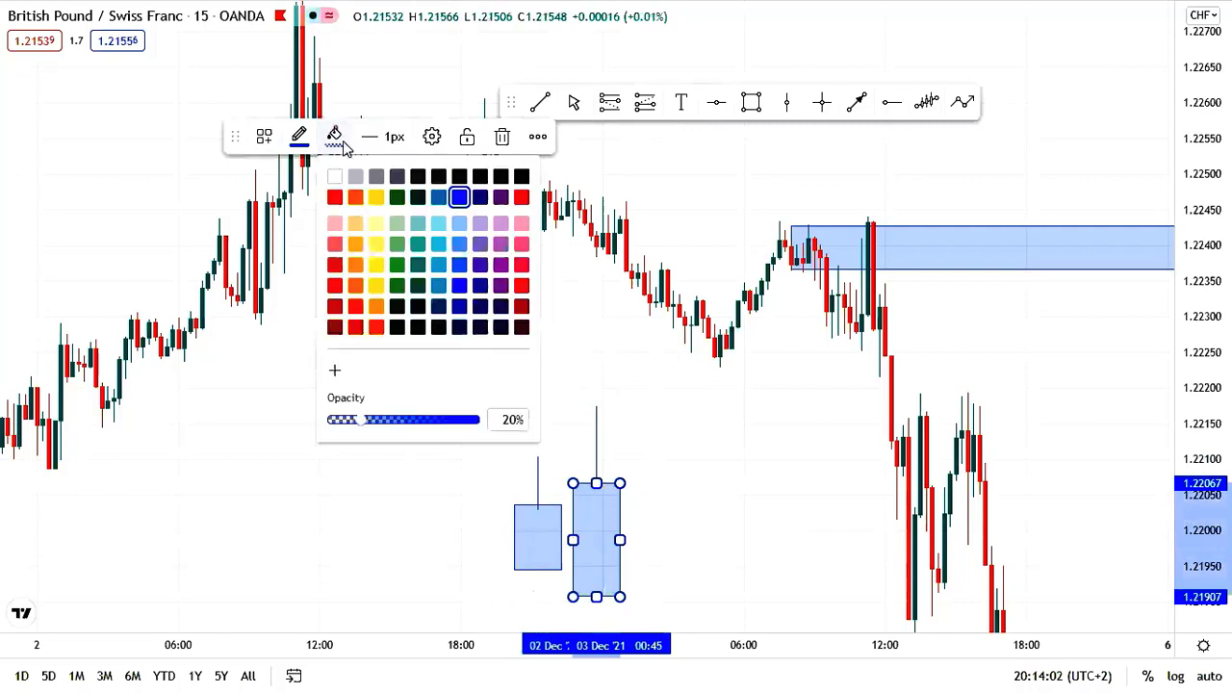
left_click(337, 287)
left_click(365, 289)
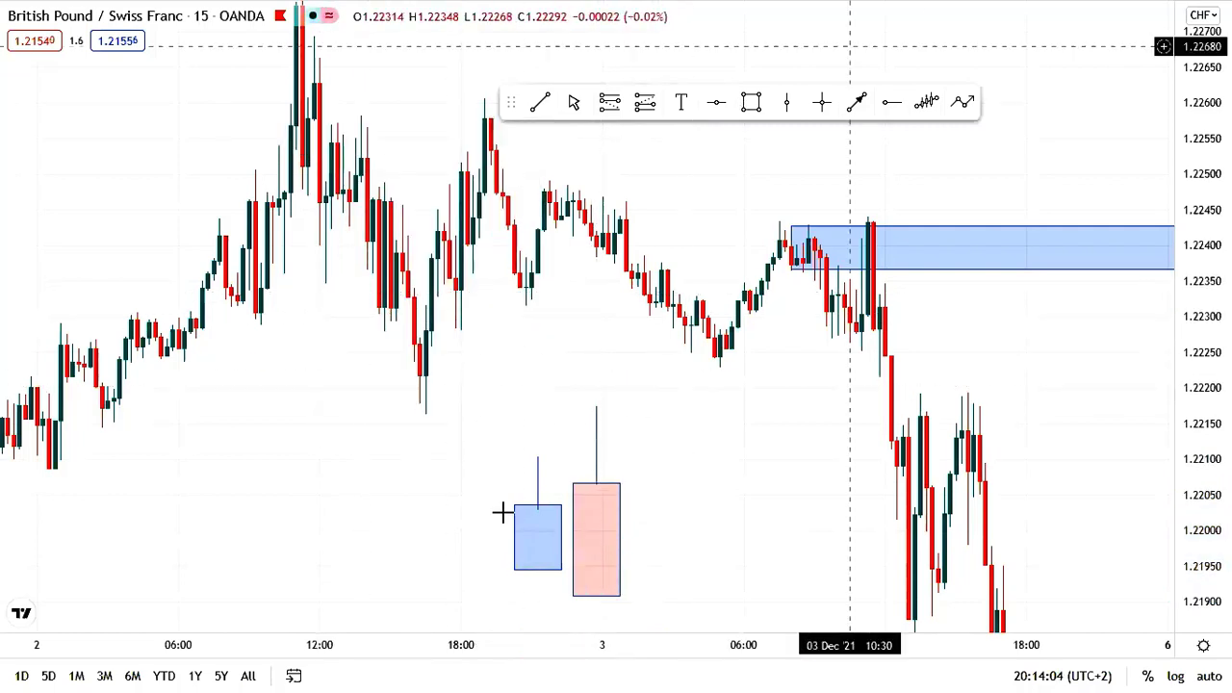
Step: Draw a wide red rectangle from the blue candle's wick top to 3 December 08:15, between about 1.2211 and 1.2194
mouse_move(537, 456)
left_mouse_down()
mouse_move(626, 462)
mouse_move(786, 603)
mouse_move(796, 571)
left_mouse_up()
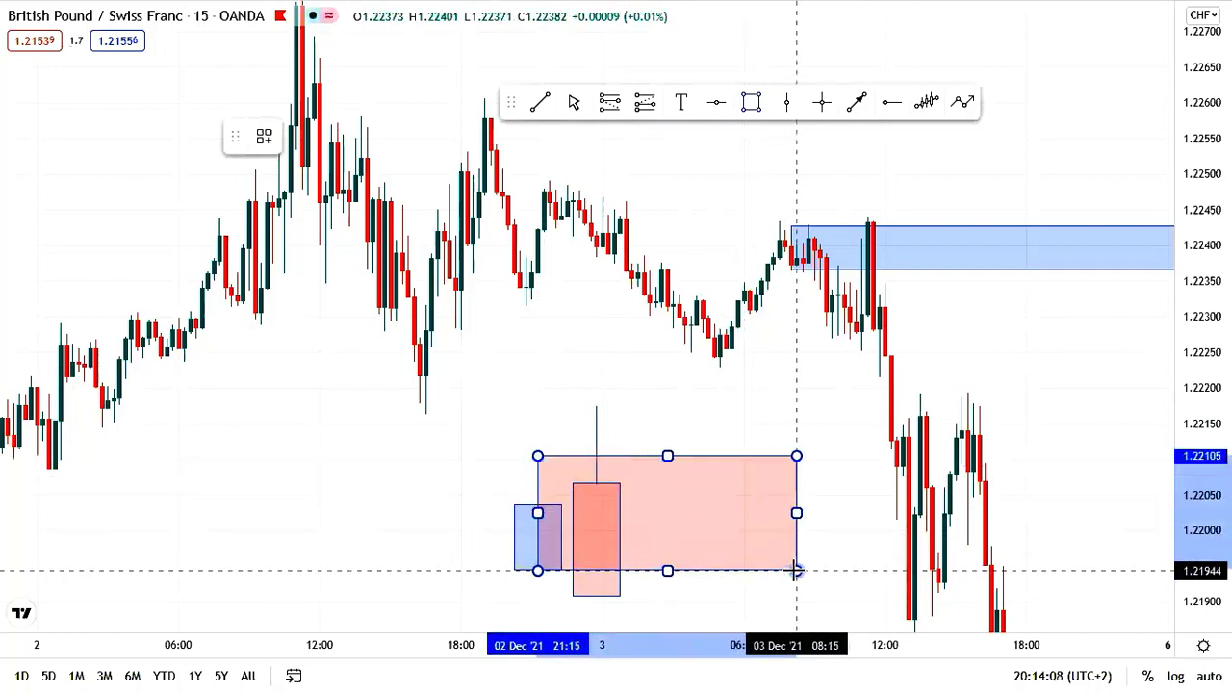
left_click(706, 410)
left_click(616, 529)
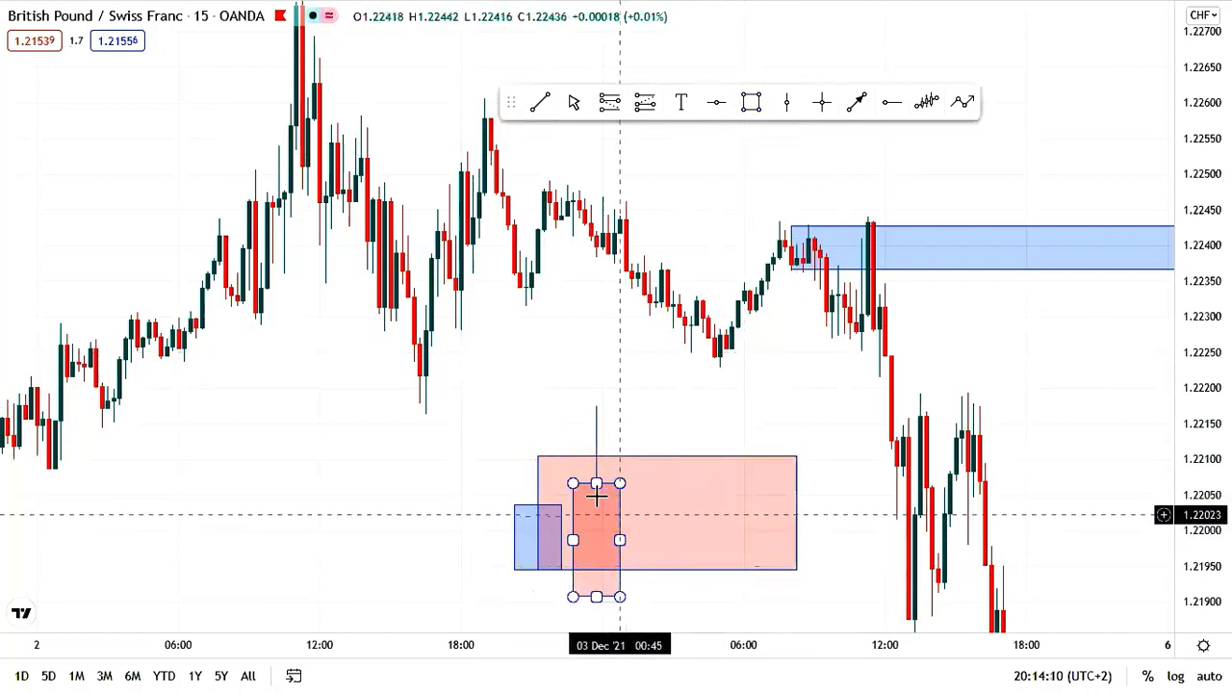
left_click(594, 416)
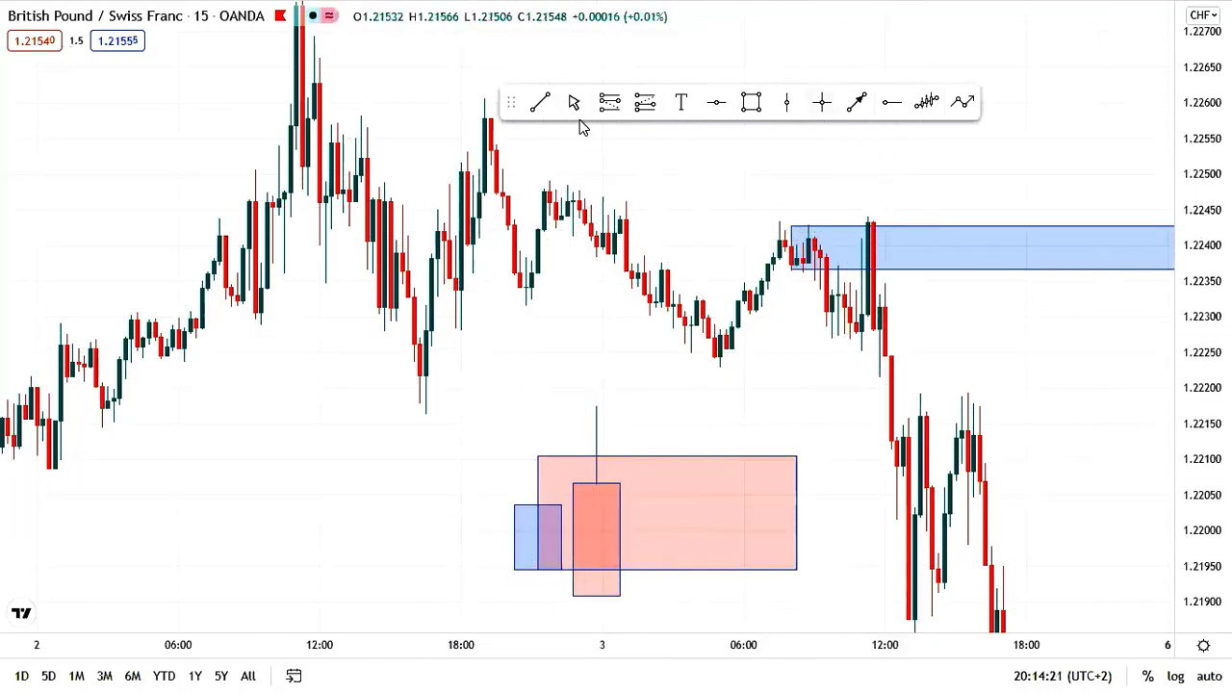
Step: Draw a red arrow pointing down toward the area beside the second candle's wick, from about 1.2224 to 1.2216
left_click(855, 102)
left_click(661, 361)
left_click(637, 417)
left_click(695, 383)
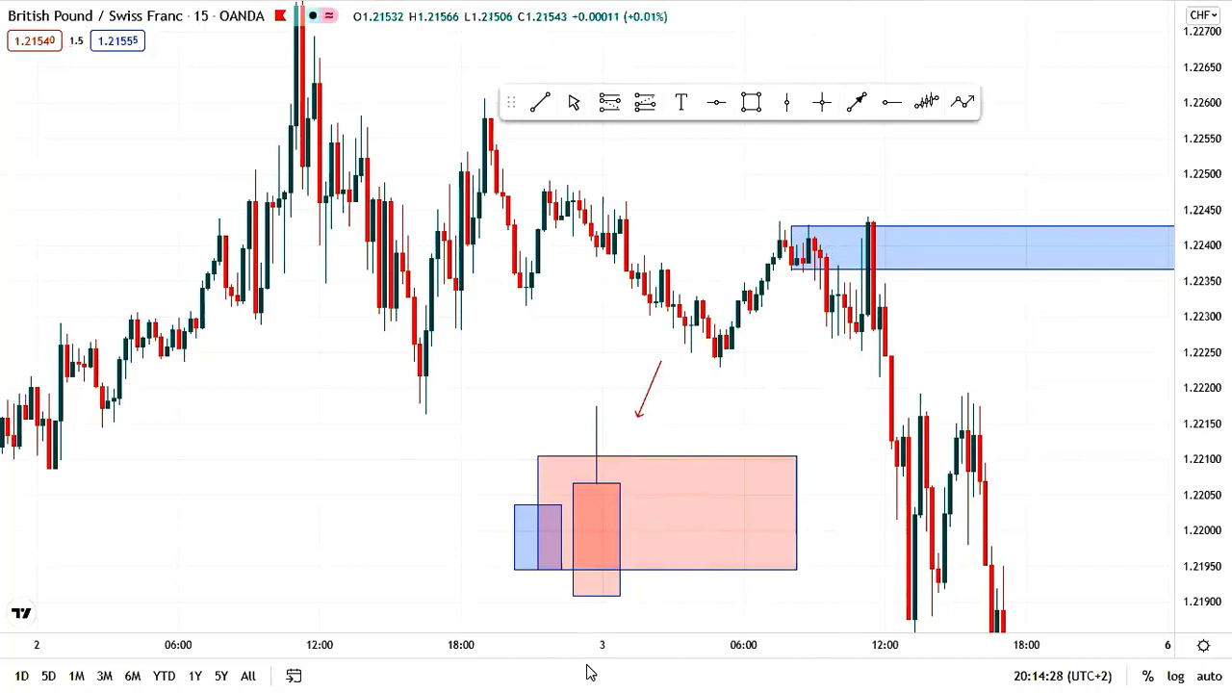
Step: Resize the wide red rectangle to cover only the second candle's wick range, between about 1.2218 and 1.2207
left_click(545, 574)
left_click_drag(539, 570, 555, 405)
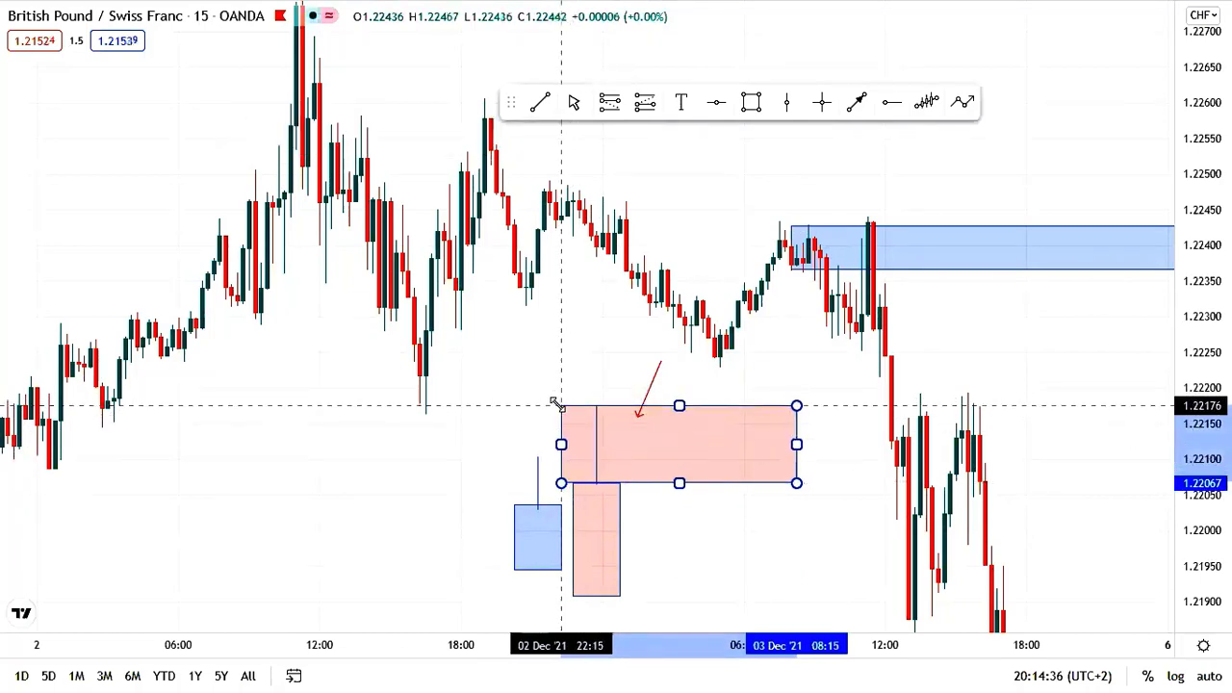
left_click(581, 363)
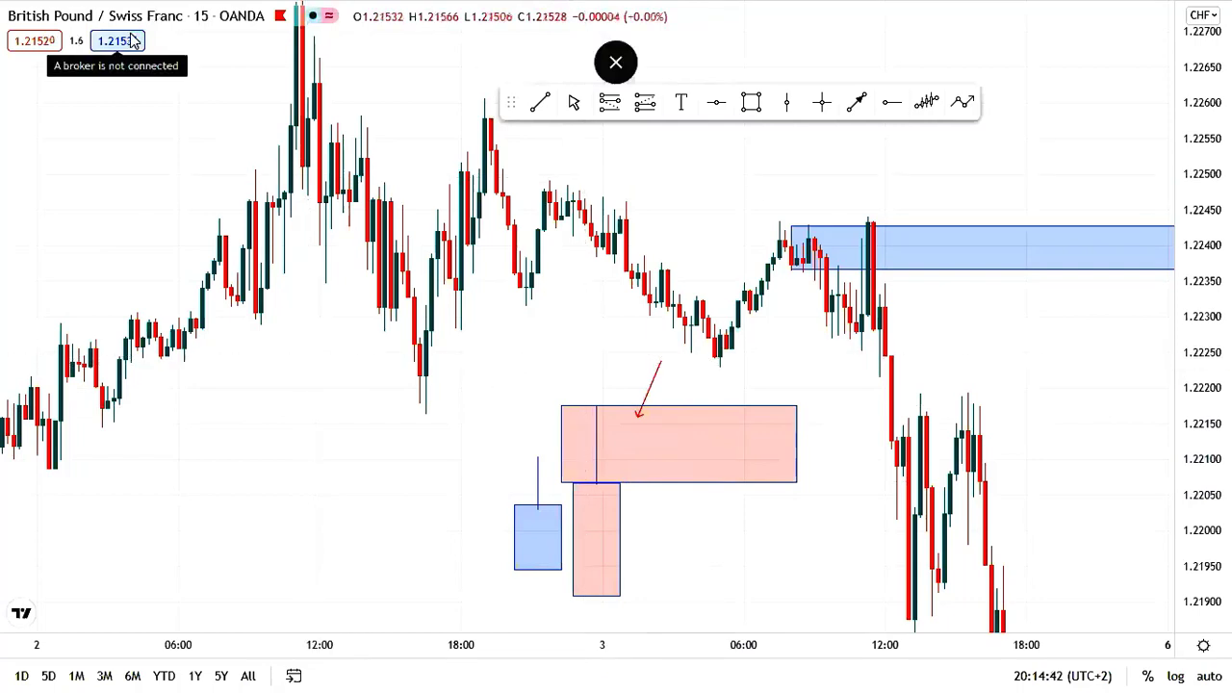
Step: Leave full screen and switch the chart to the 1 hour timeframe
key("Escape")
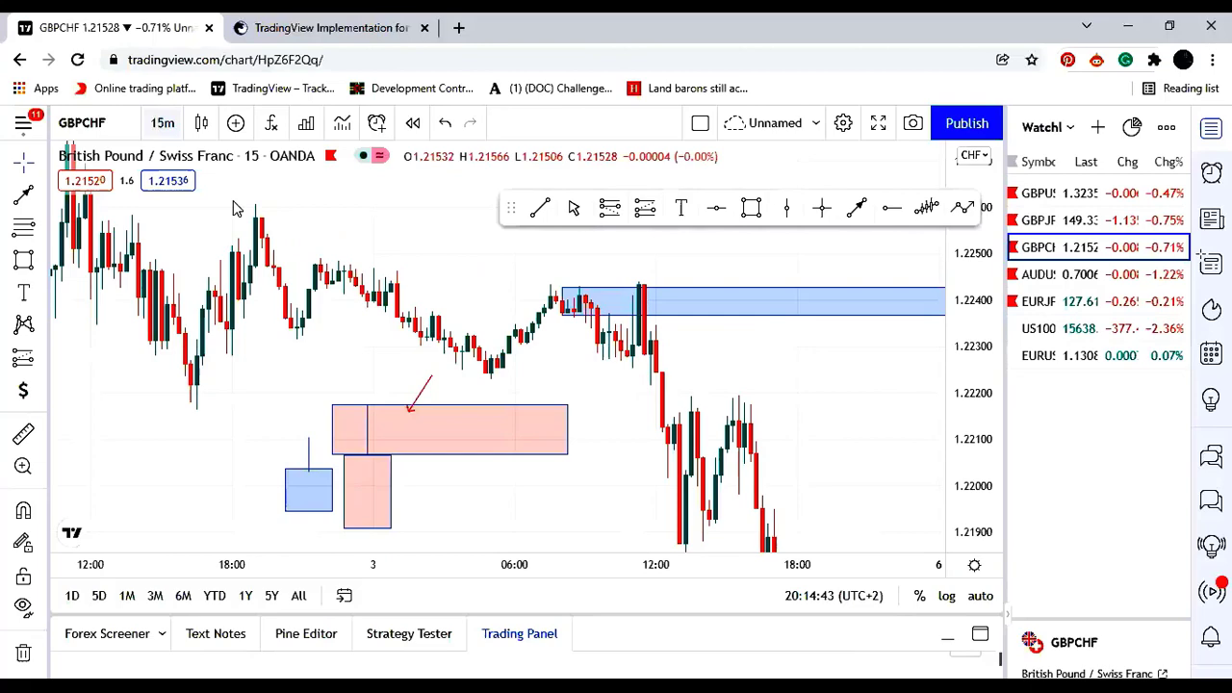
left_click(162, 122)
left_click(226, 511)
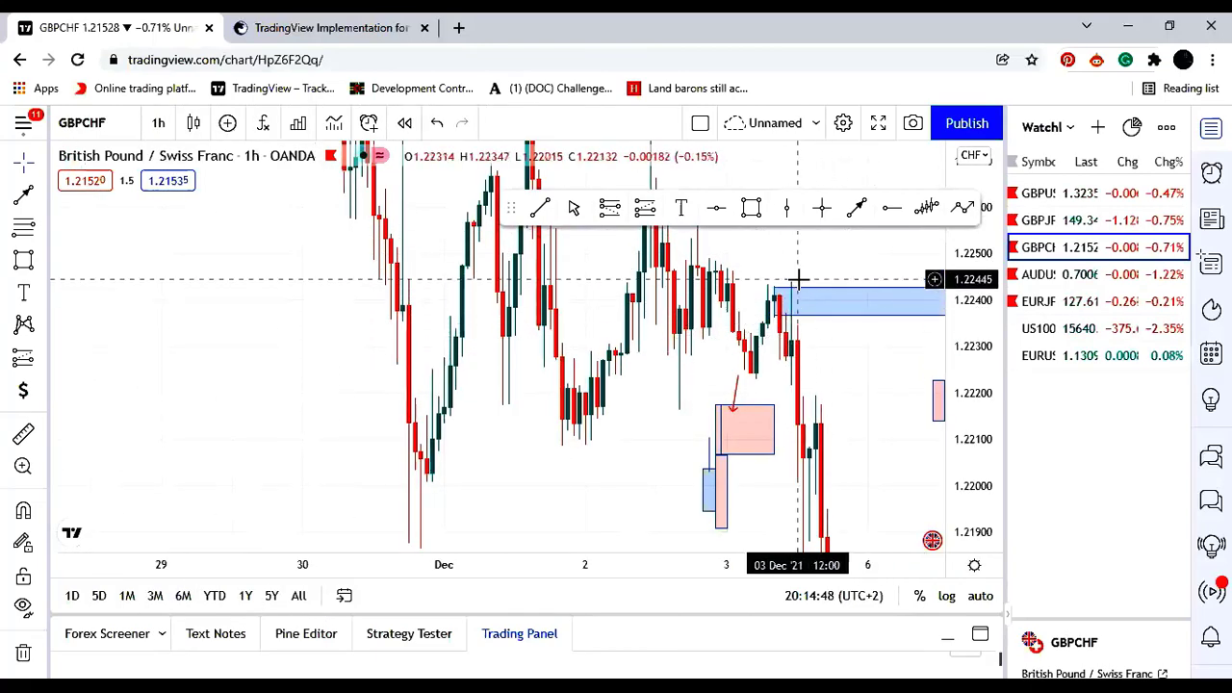
Step: Raise the top edge of the blue zone to the high of the 3 December 11:00 candle, about 1.2244
scroll(802, 341, "up", 3)
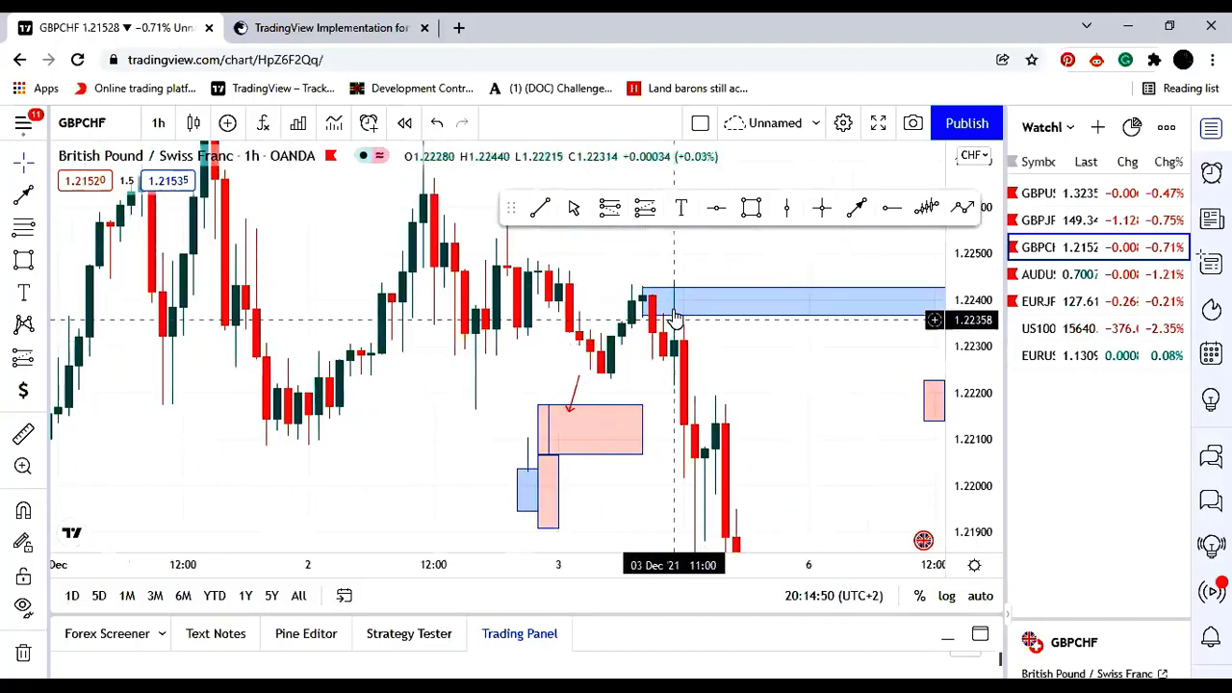
left_click(642, 290)
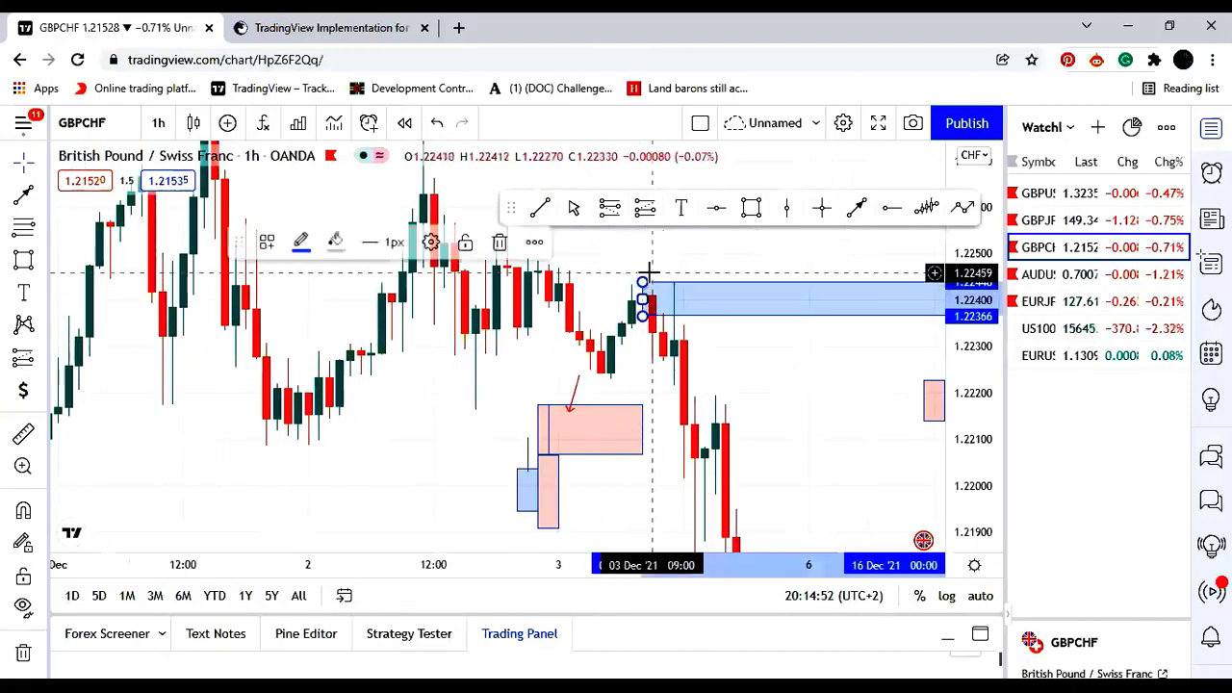
left_click(714, 346)
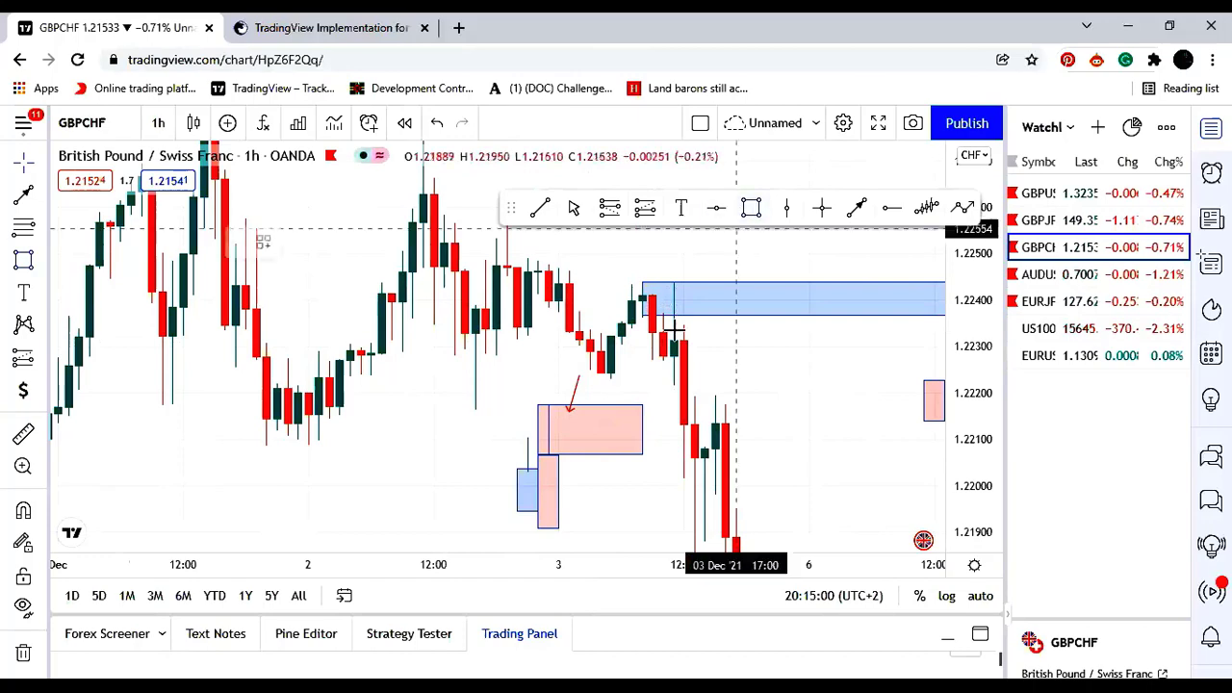
left_click(666, 296)
left_click_drag(682, 296, 675, 326)
left_click(717, 337)
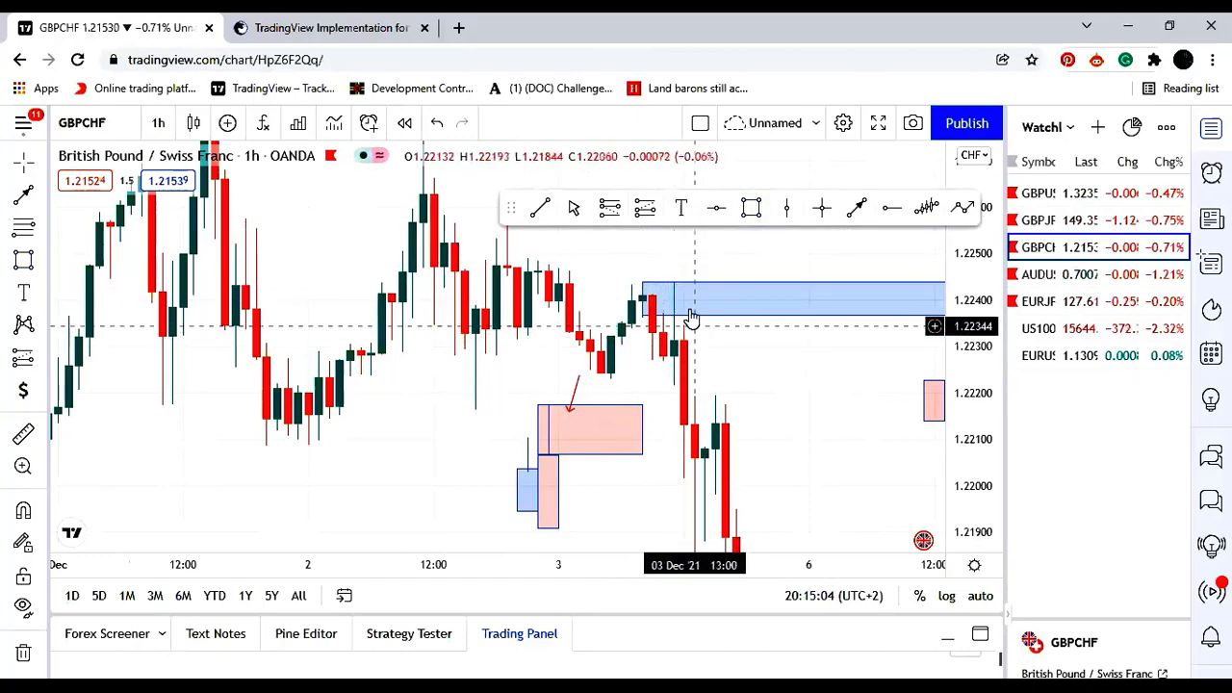
key("ctrl+z")
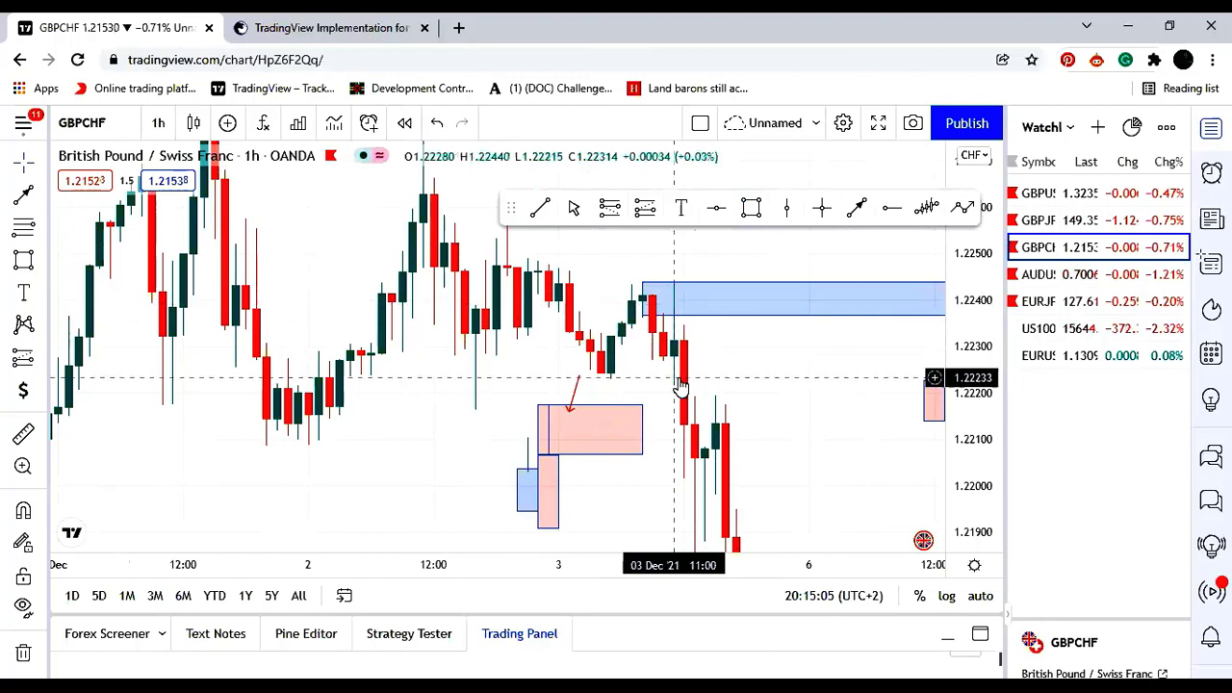
left_click(673, 297)
key("Escape")
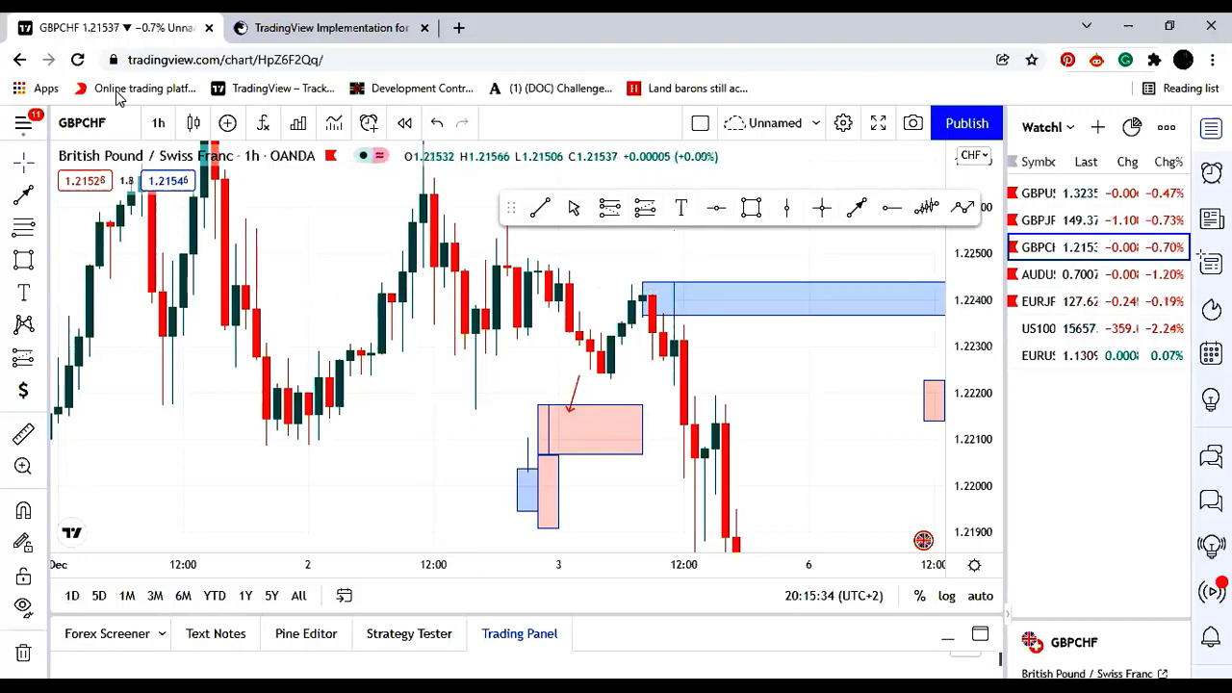
Step: Switch to the 15 minutes timeframe and draw one arrow rising from about 1.2215 to the blue zone and another falling from it to about 1.2202
left_click(159, 125)
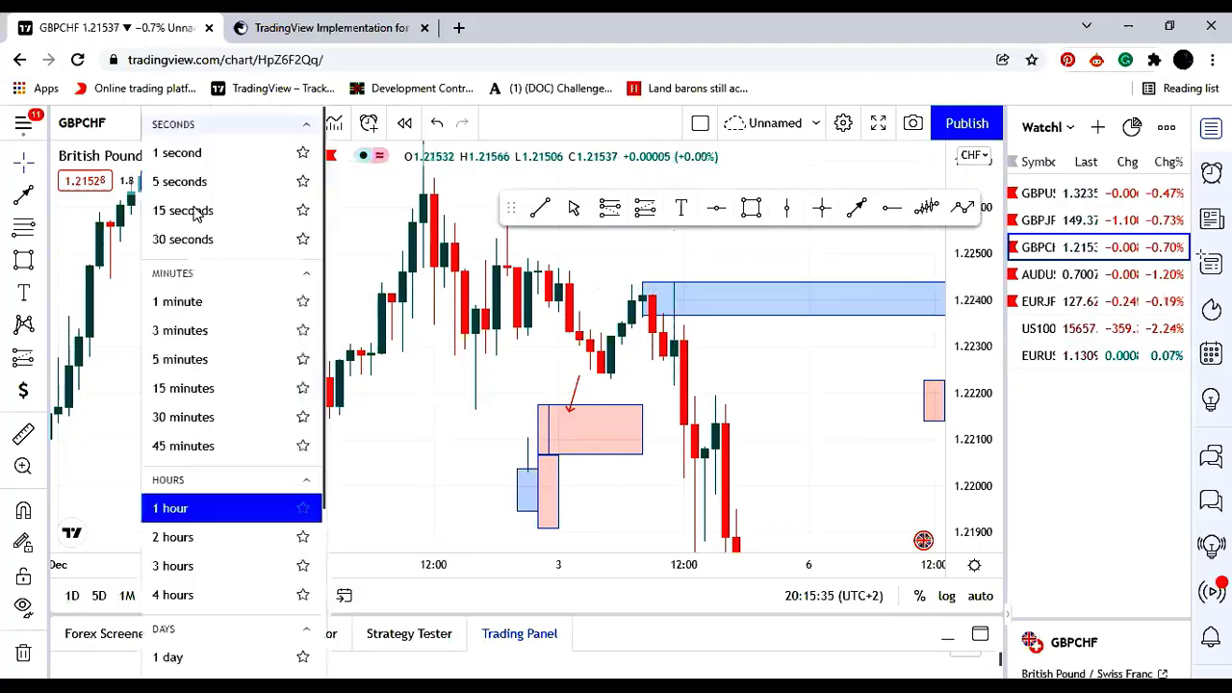
left_click(185, 389)
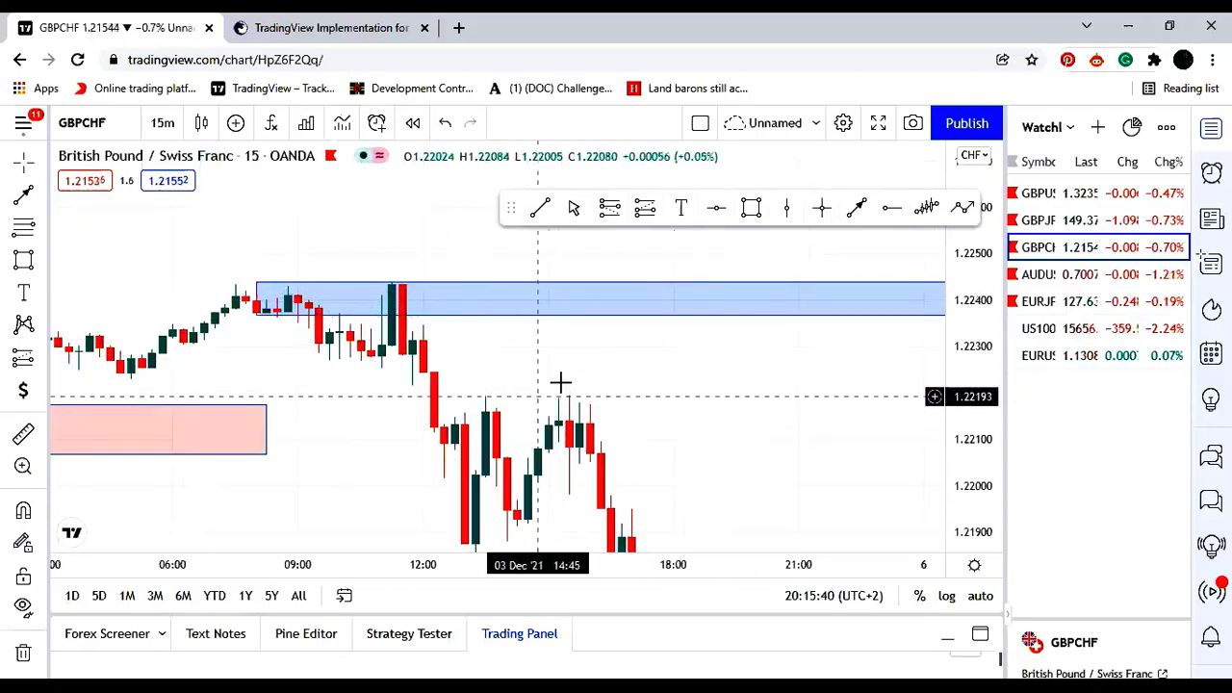
left_click(610, 415)
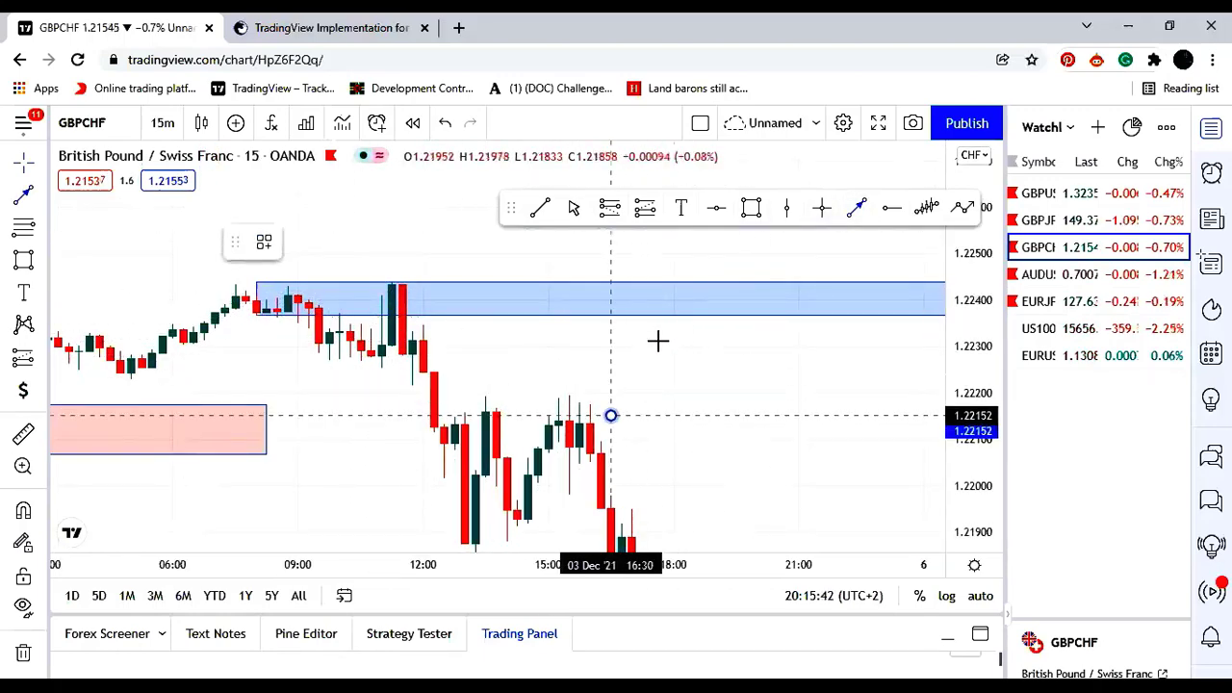
left_click(673, 323)
left_click(856, 208)
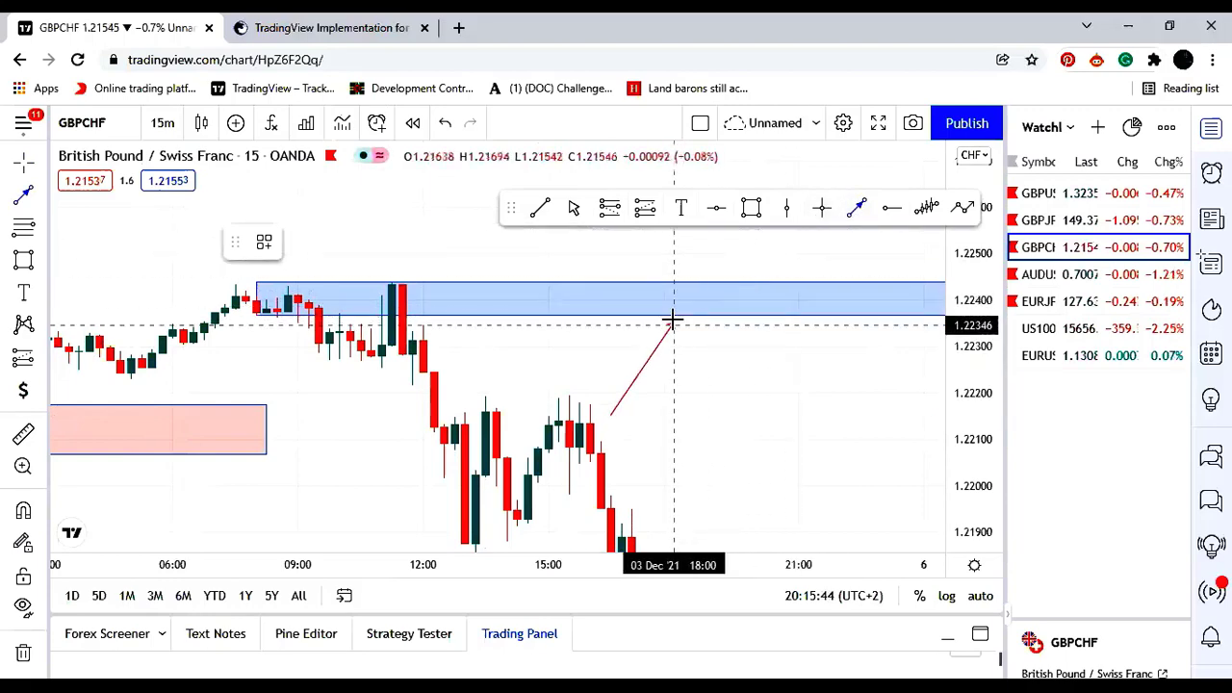
left_click(683, 306)
left_click(715, 473)
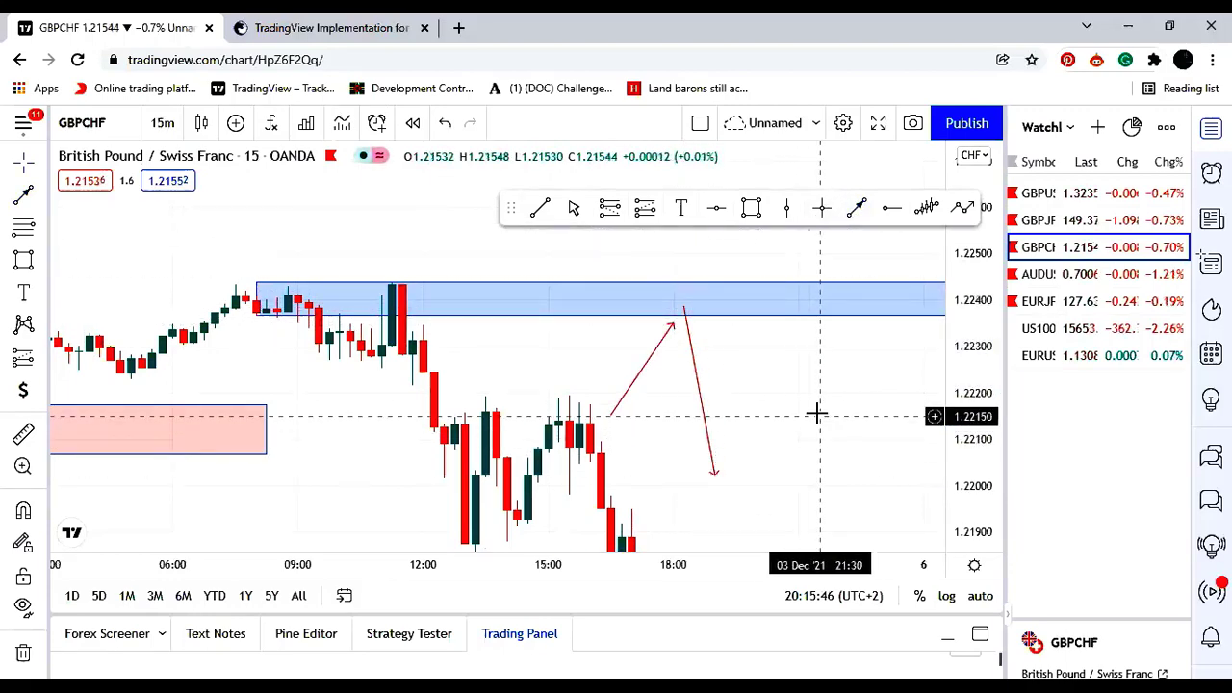
scroll(800, 390, "down", 4)
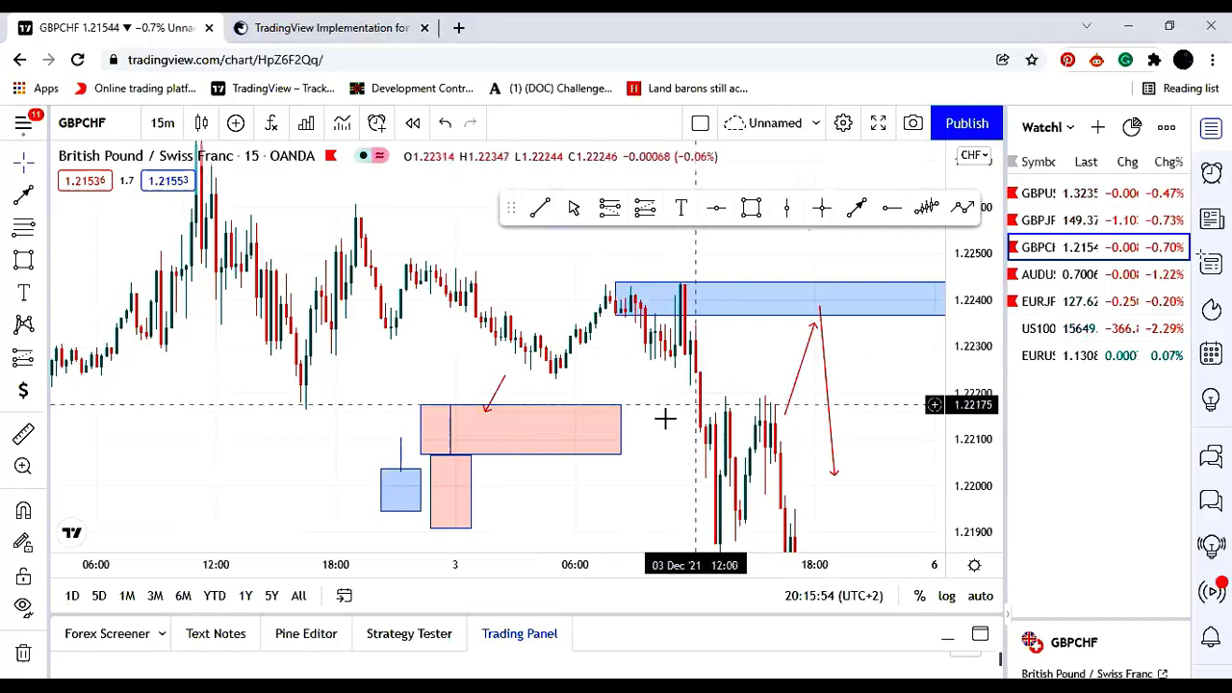
left_click_drag(664, 417, 499, 298)
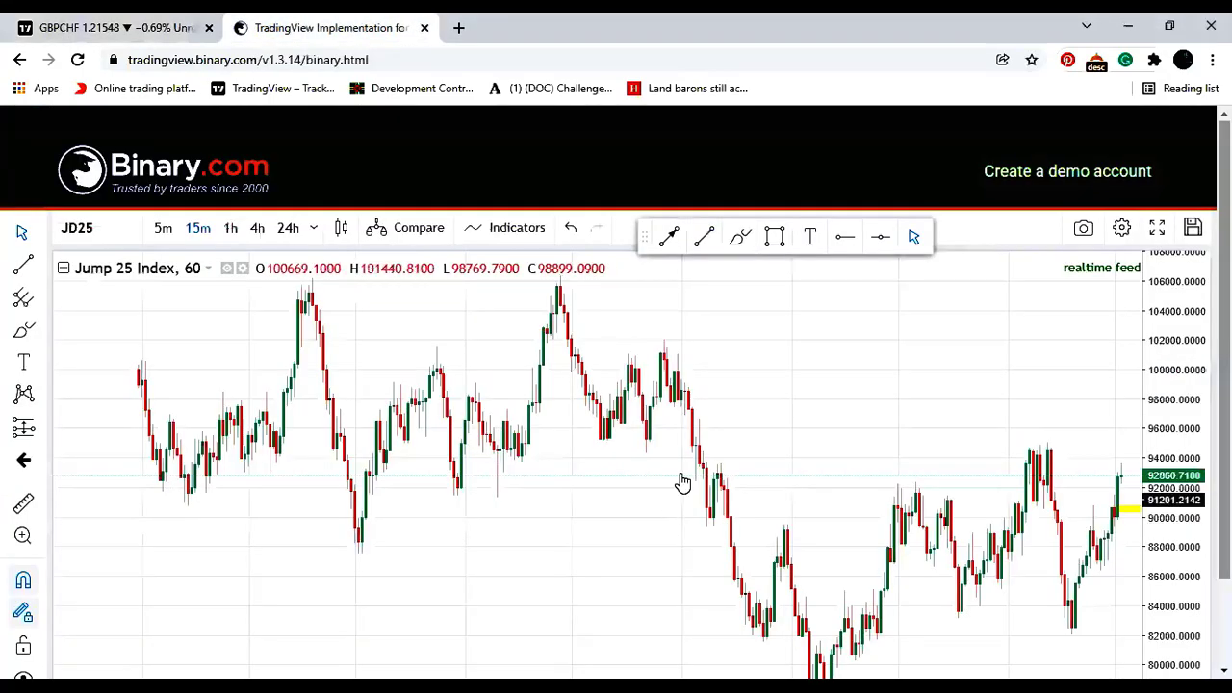
Step: Switch to the Jump 25 Index chart in full screen and draw a yellow zone from the 11 August swing high, between about 93,600 and 91,300
left_click_drag(598, 423, 340, 320)
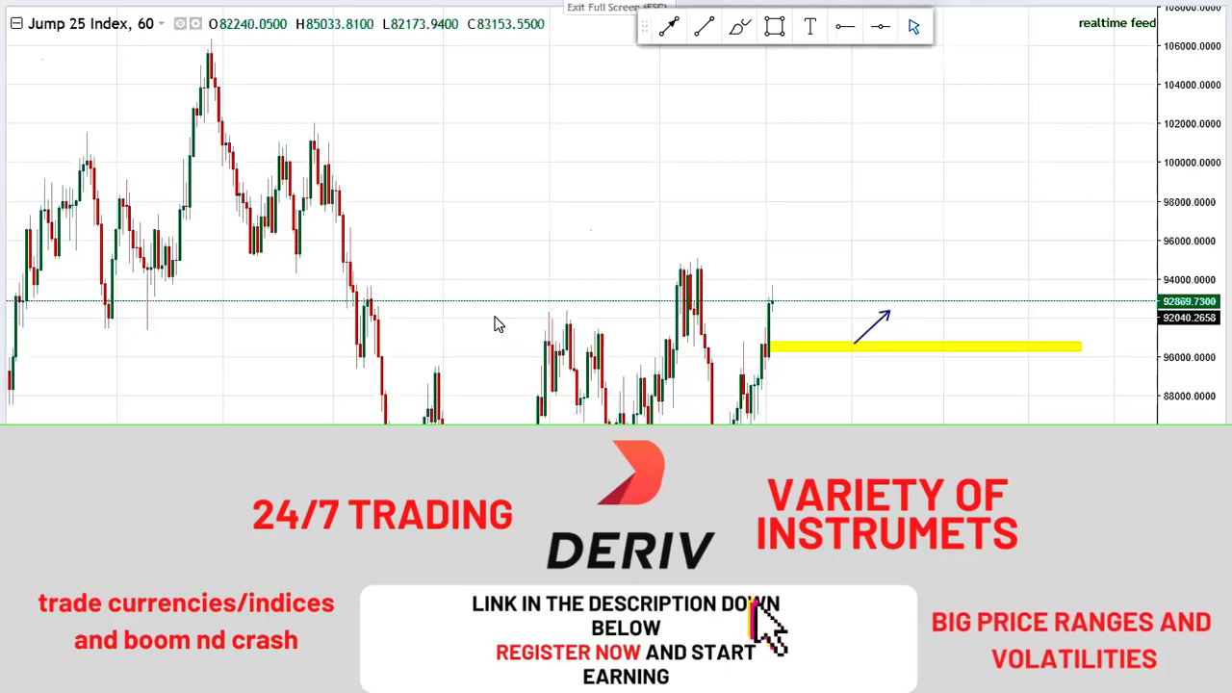
scroll(494, 318, "down", 1)
left_click_drag(515, 318, 526, 184)
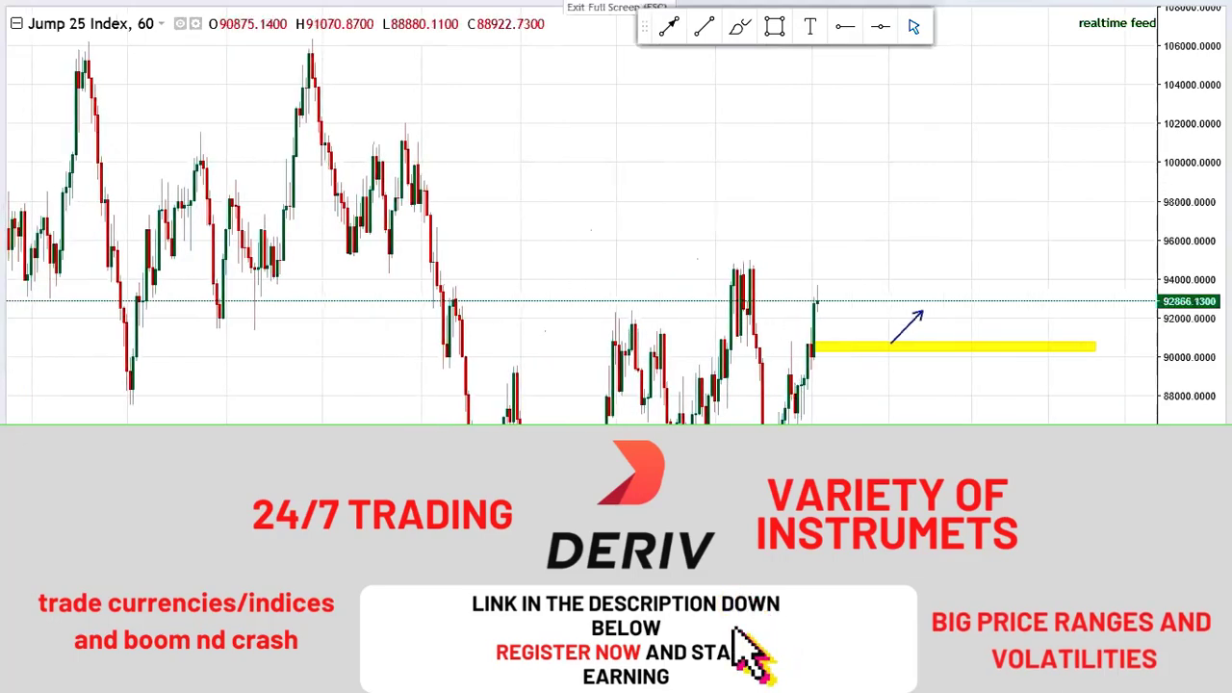
left_click_drag(578, 419, 650, 420)
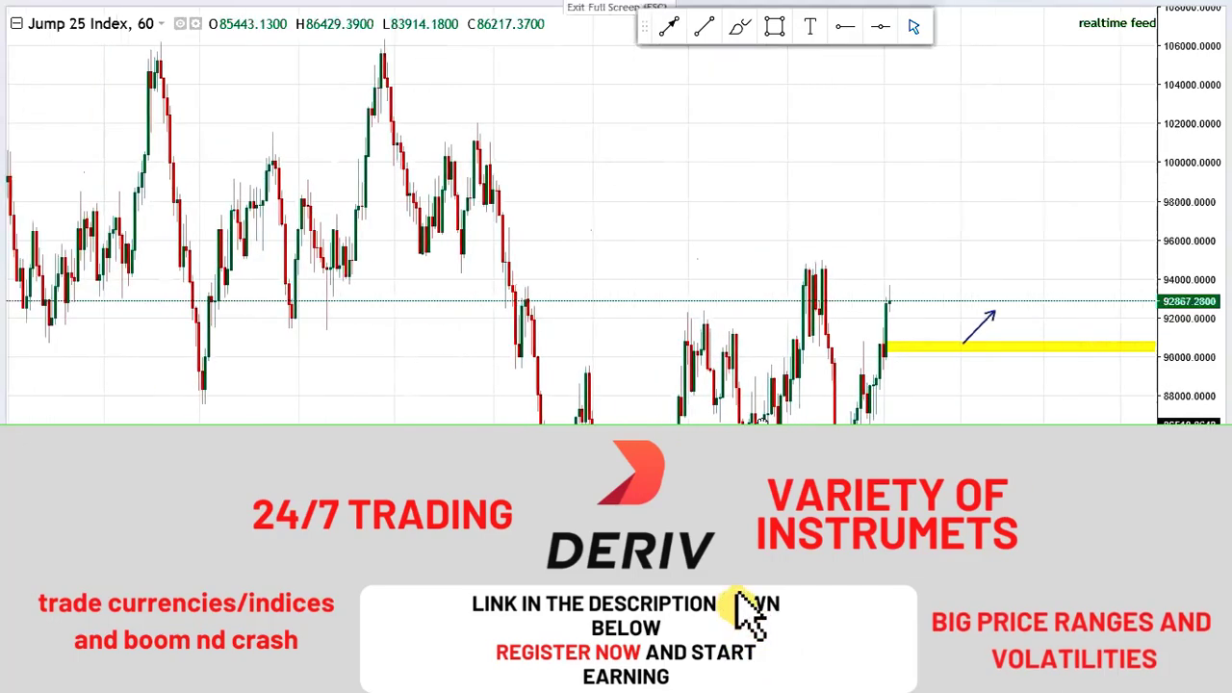
left_click(774, 27)
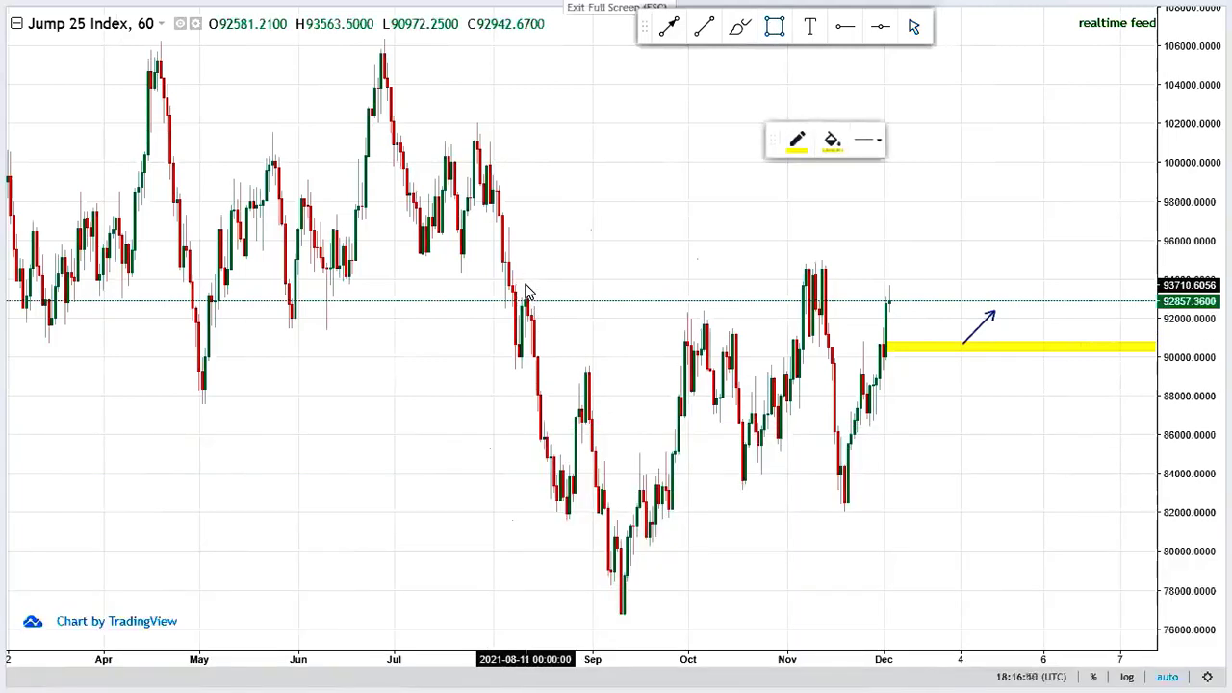
mouse_move(525, 289)
left_mouse_down()
mouse_move(731, 332)
mouse_move(745, 301)
mouse_move(754, 376)
mouse_move(761, 324)
mouse_move(769, 341)
left_mouse_up()
Step: Draw a second yellow rectangle from 10 October to just past the mid-November highs, between about 97,800 and 93,100
left_click(716, 206)
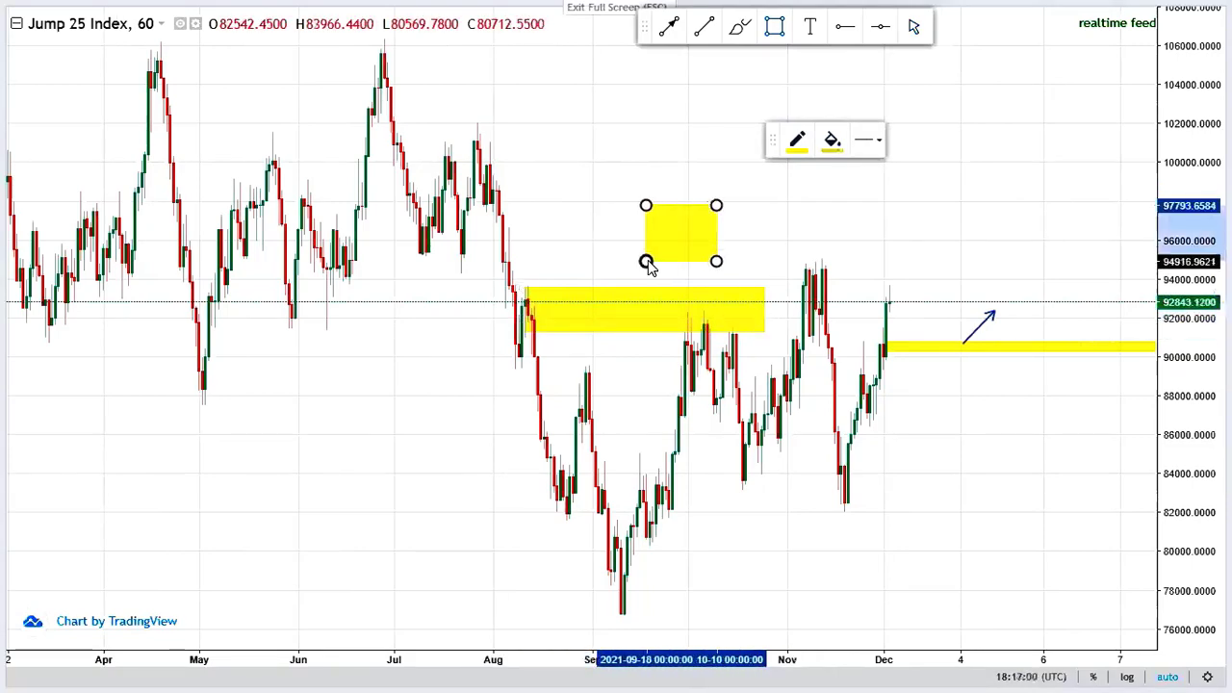
scroll(649, 266, "up", 3)
left_click(672, 282)
scroll(673, 280, "up", 1)
left_click(671, 240)
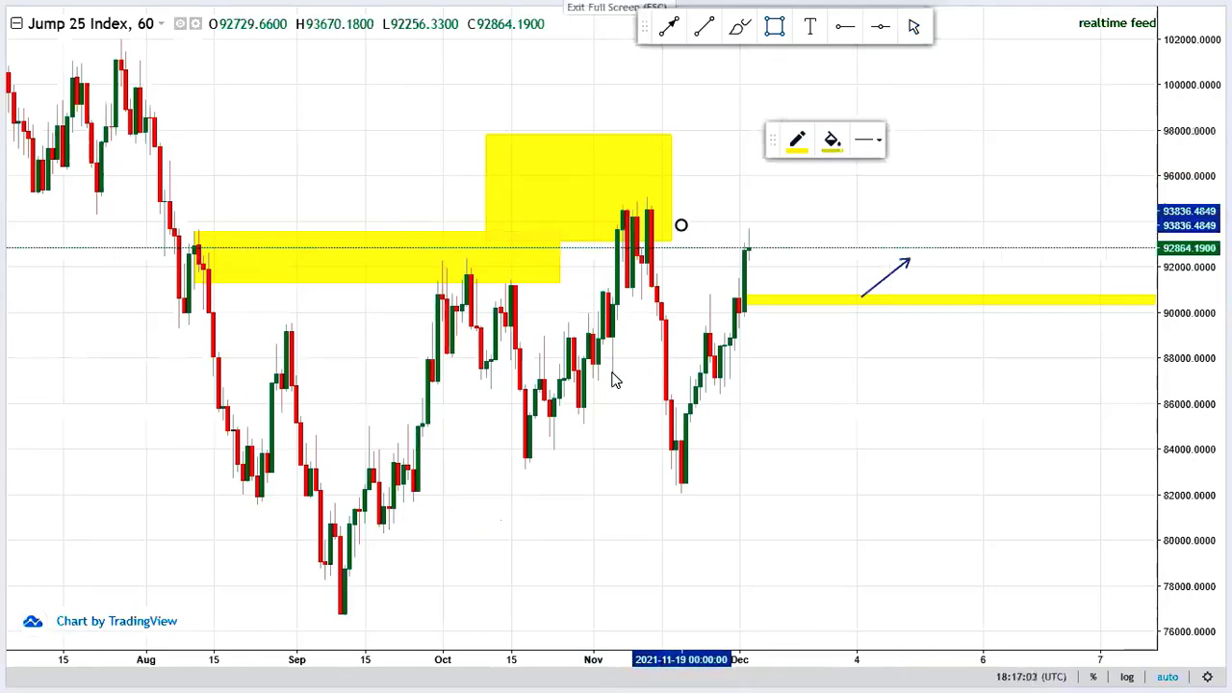
Step: Draw a yellow rectangle from 5 September to 27 October between about 88,980 and 87,080, and delete it
left_click_drag(315, 337, 568, 379)
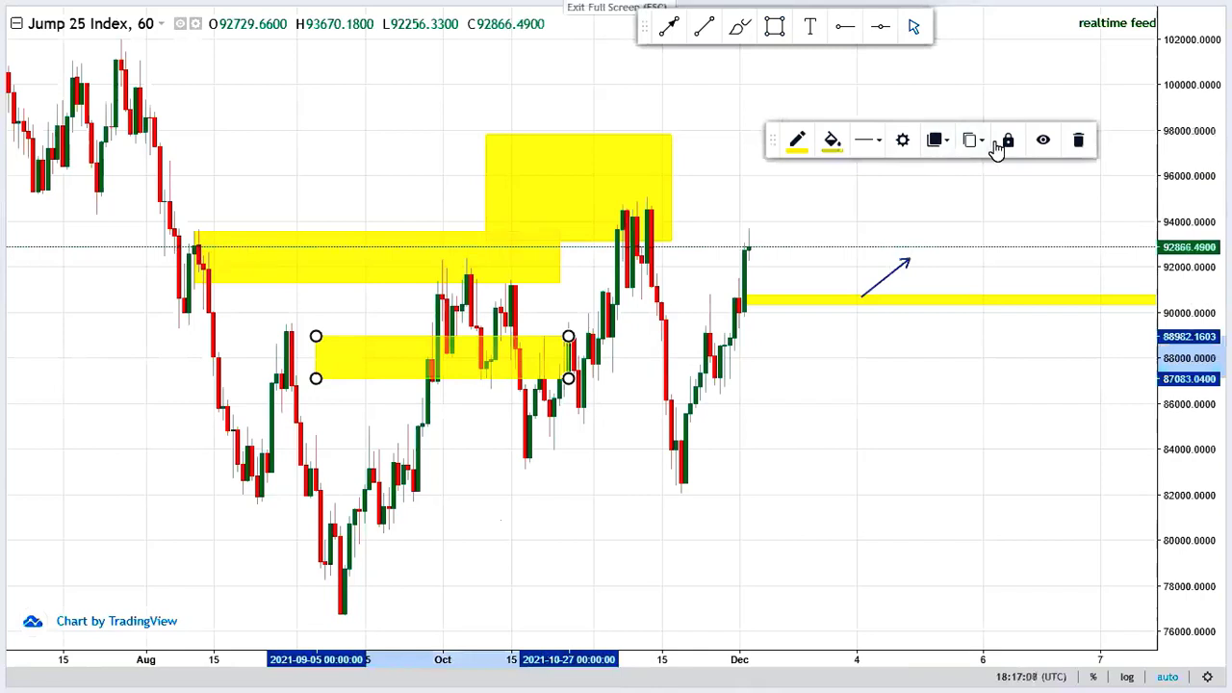
left_click(1077, 143)
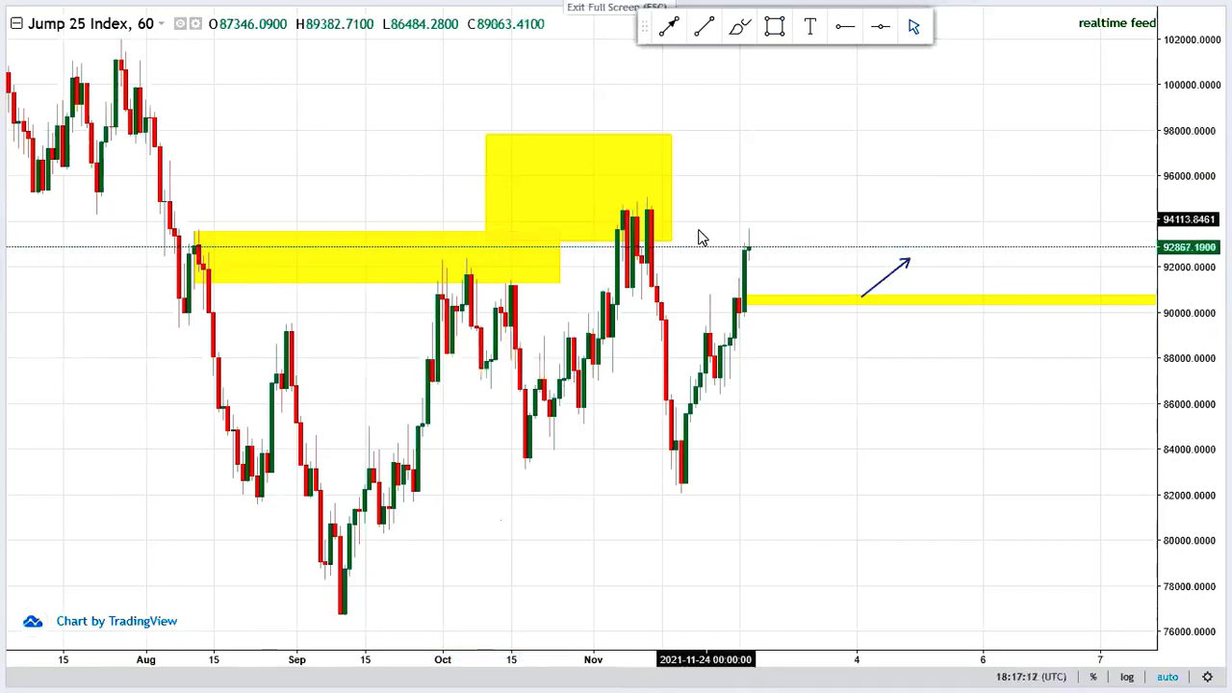
Step: Delete the yellow rectangle over the November highs
left_click(671, 240)
left_click(1076, 143)
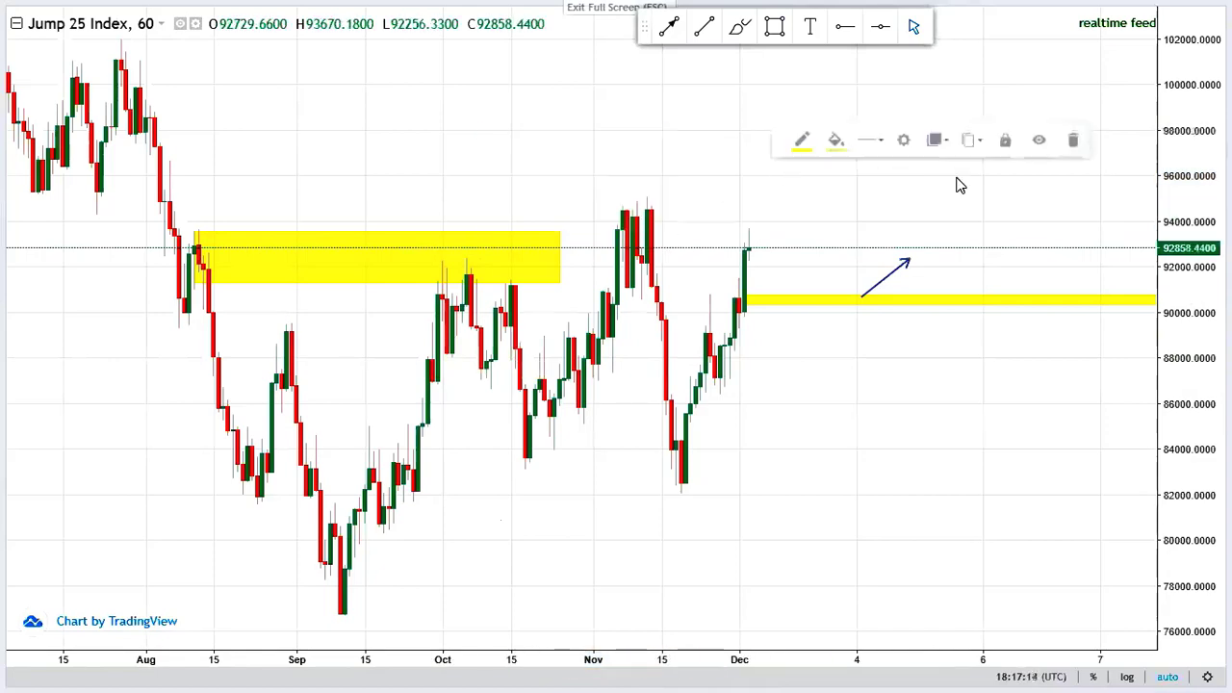
Step: Shrink the August yellow zone so it starts at the 12 August candle with its lower edge at about 91,700
scroll(220, 336, "up", 3)
left_click_drag(220, 336, 839, 327)
left_click_drag(182, 335, 647, 427)
scroll(572, 407, "up", 1)
left_click_drag(331, 327, 549, 336)
scroll(440, 336, "up", 2)
left_click_drag(398, 327, 474, 327)
scroll(407, 327, "up", 1)
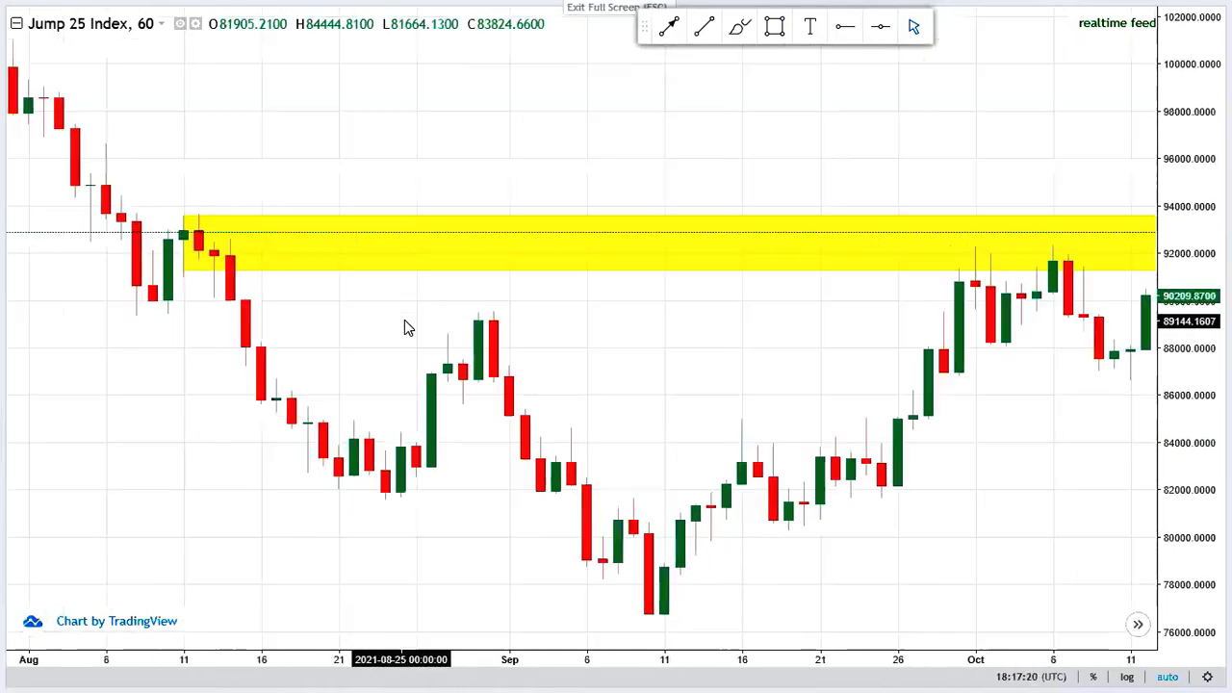
left_click_drag(357, 330, 483, 321)
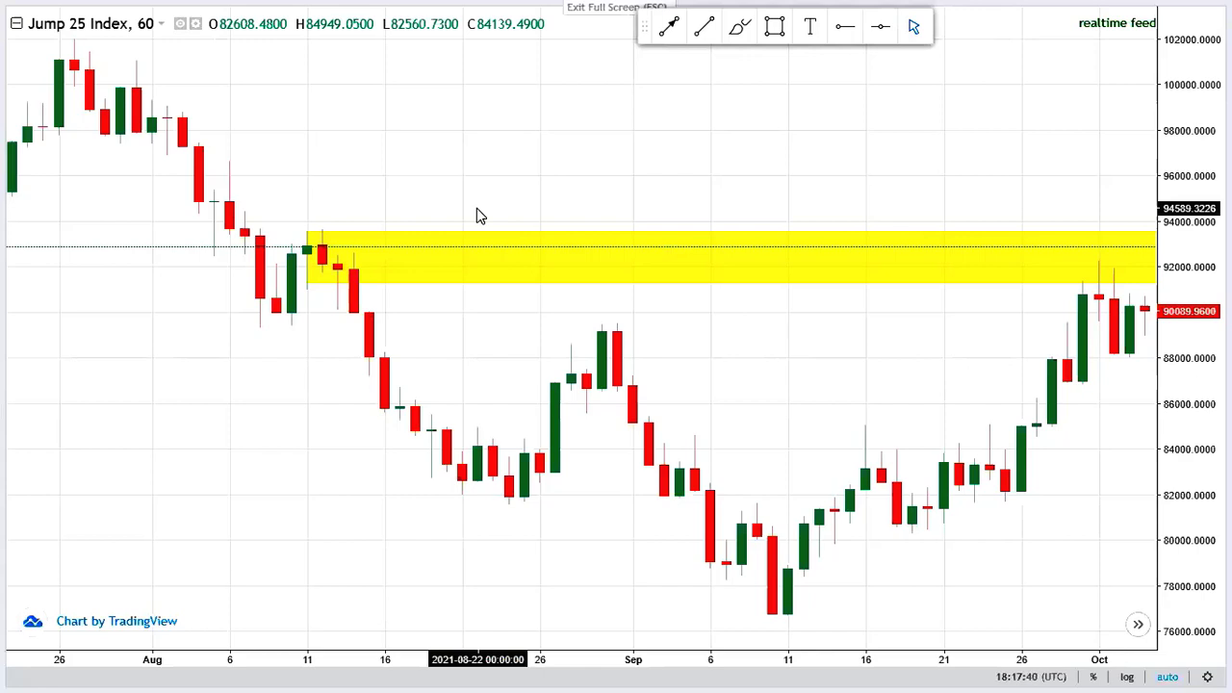
left_click_drag(307, 282, 326, 274)
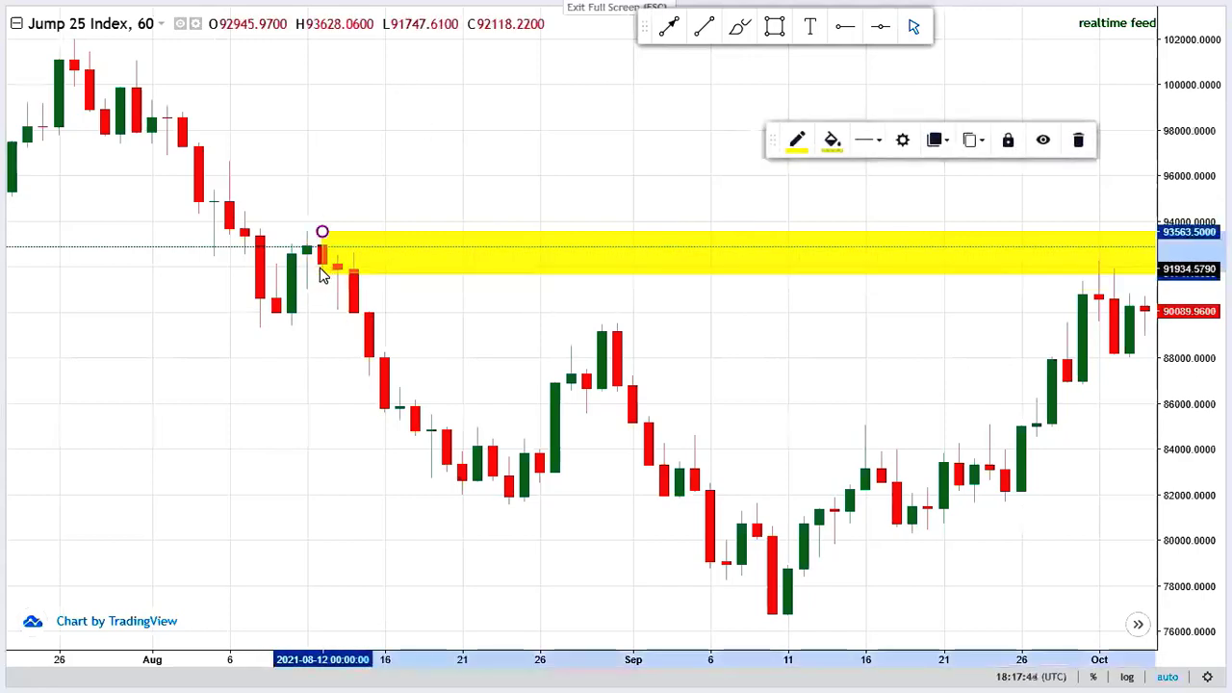
left_click(414, 173)
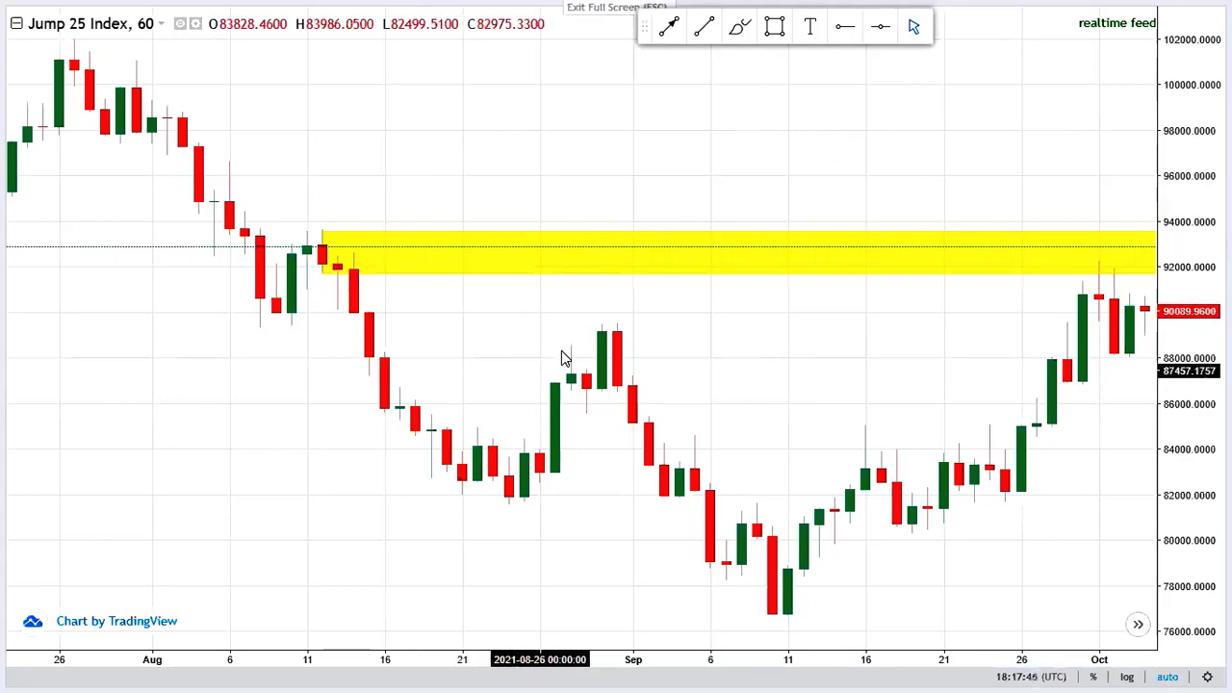
Step: Draw a yellow rectangle from 25 September to 28 October between about 83,980 and 81,800
scroll(679, 333, "down", 3)
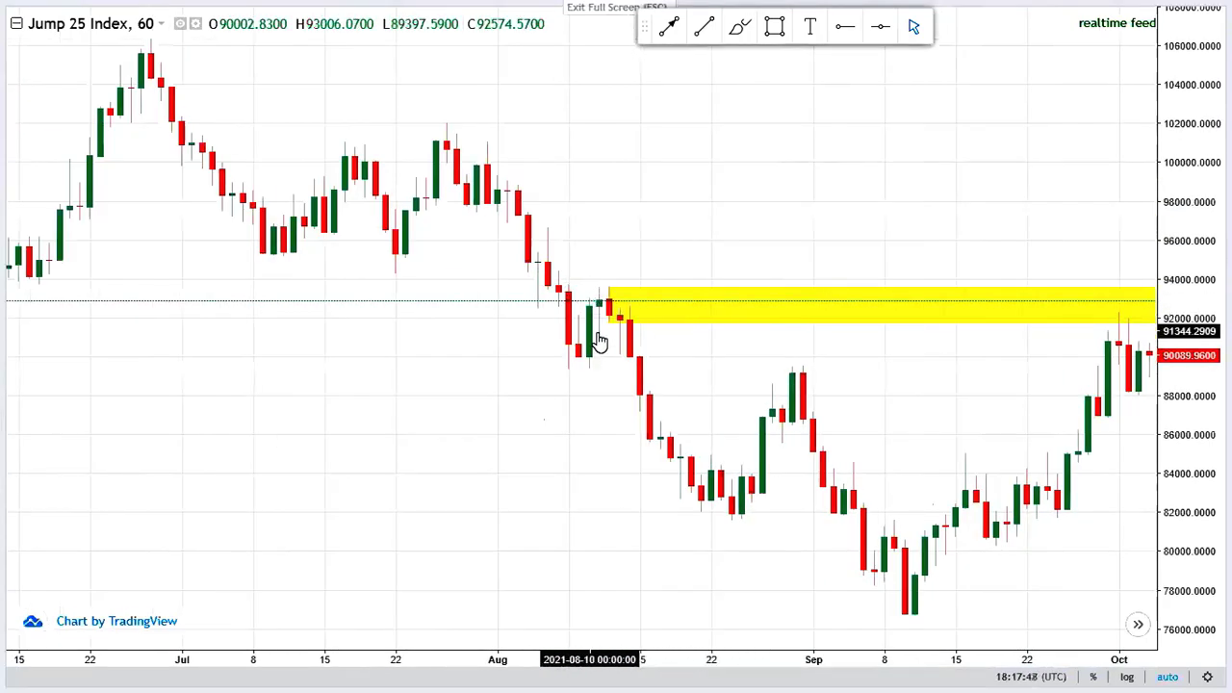
left_click_drag(689, 451, 359, 396)
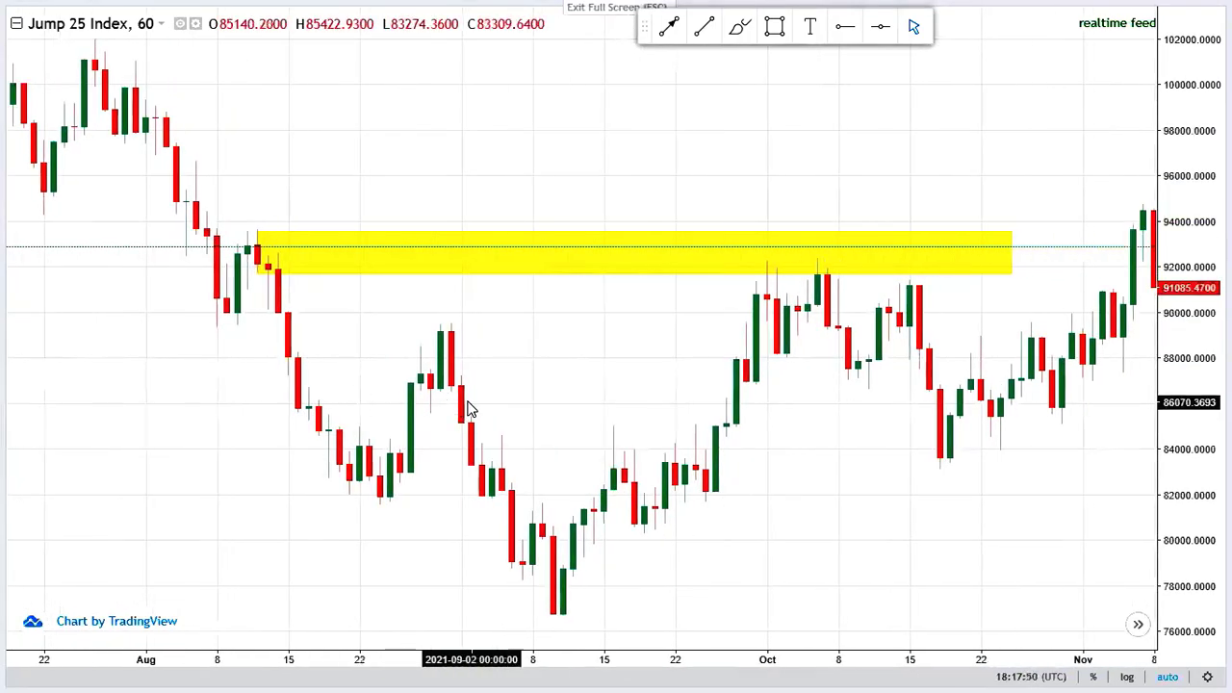
scroll(577, 399, "down", 5)
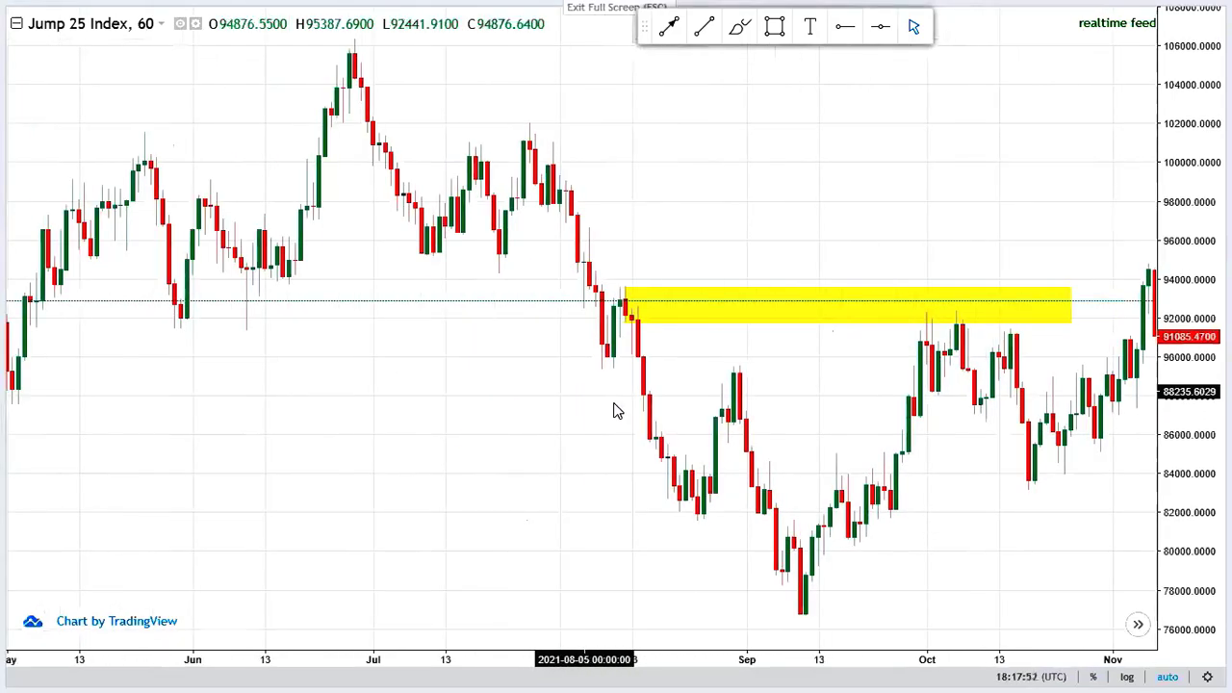
left_click_drag(726, 445, 278, 294)
scroll(587, 398, "up", 2)
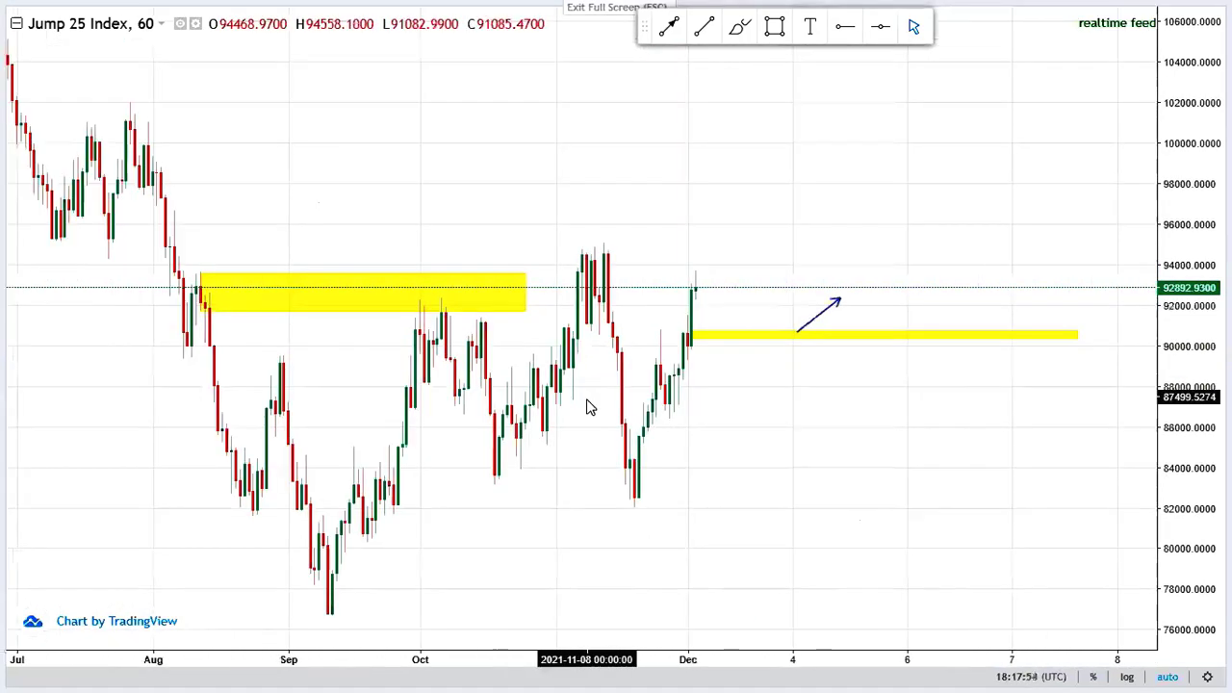
left_click(775, 26)
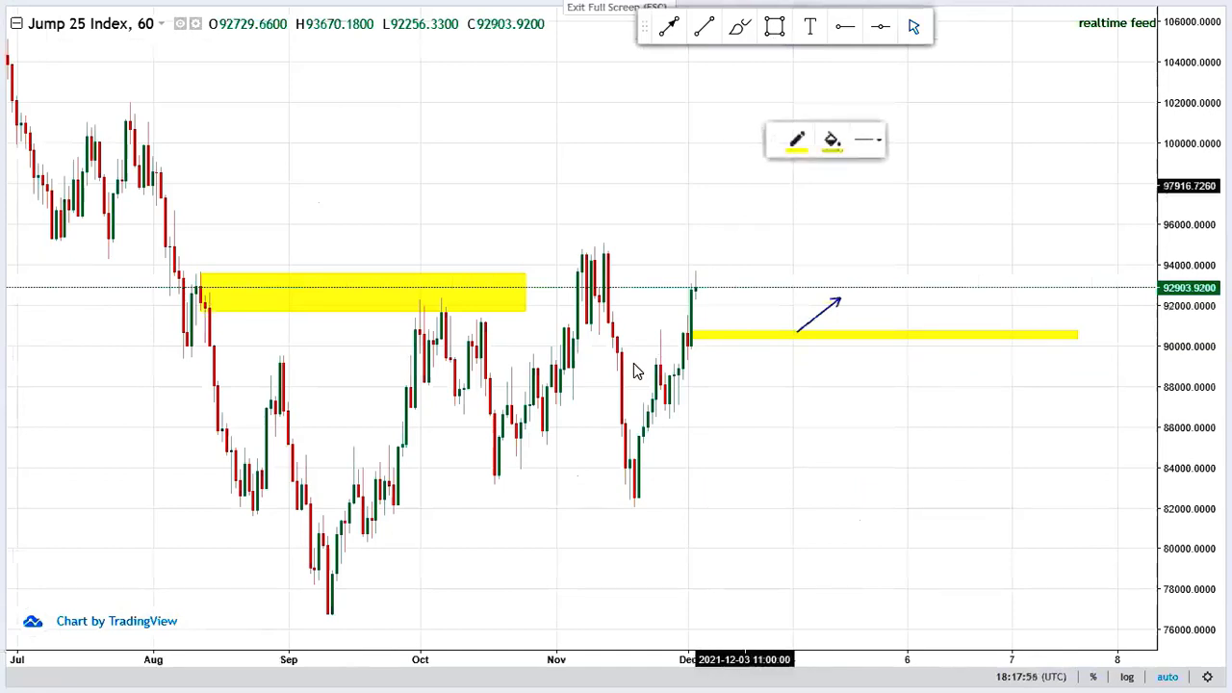
left_click(393, 469)
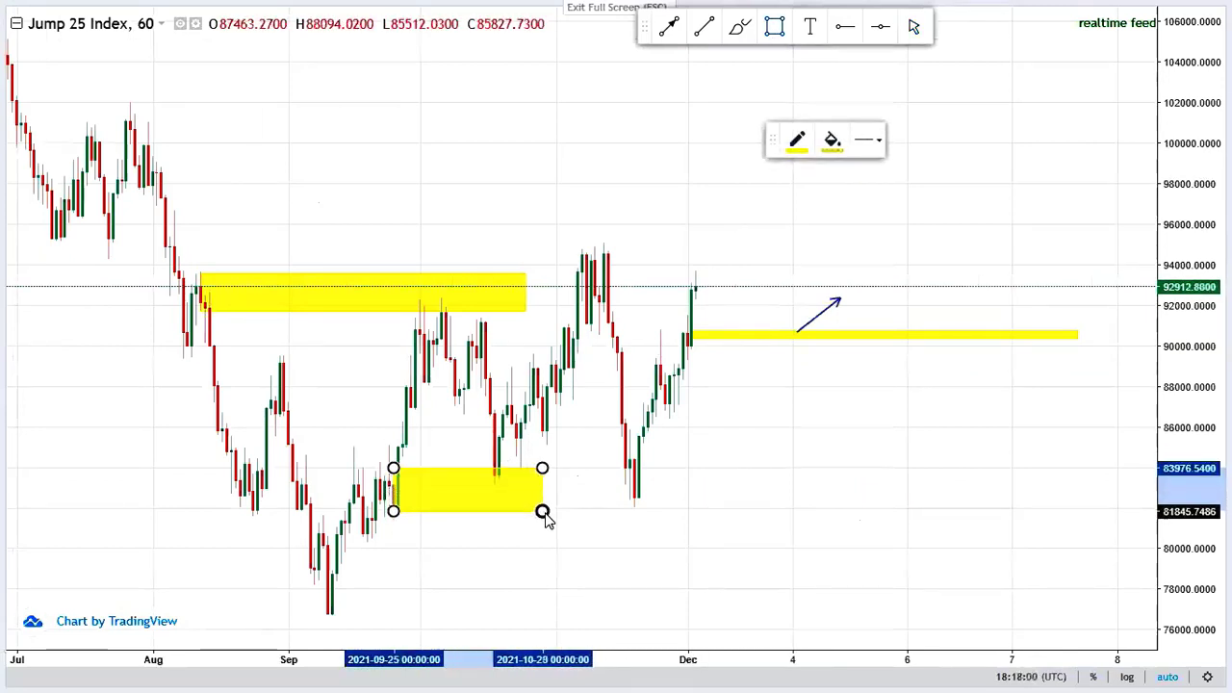
left_click(546, 513)
left_click(577, 456)
scroll(472, 503, "up", 3)
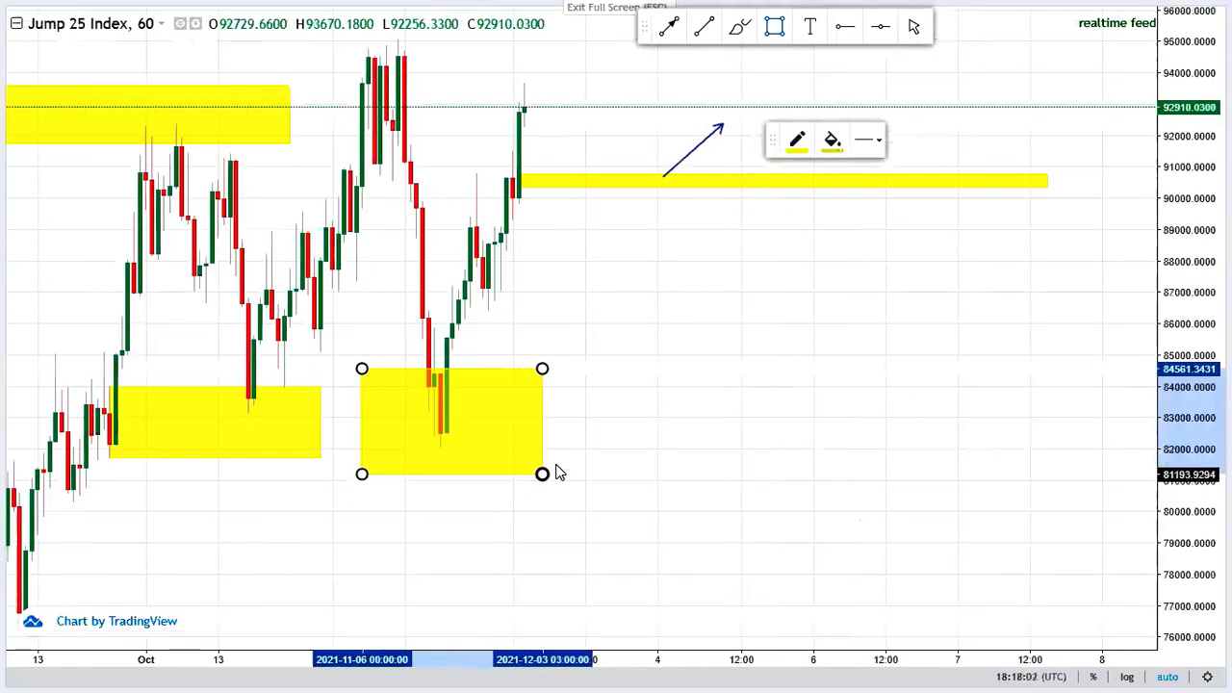
right_click(567, 453)
right_click(568, 456)
left_click(532, 451)
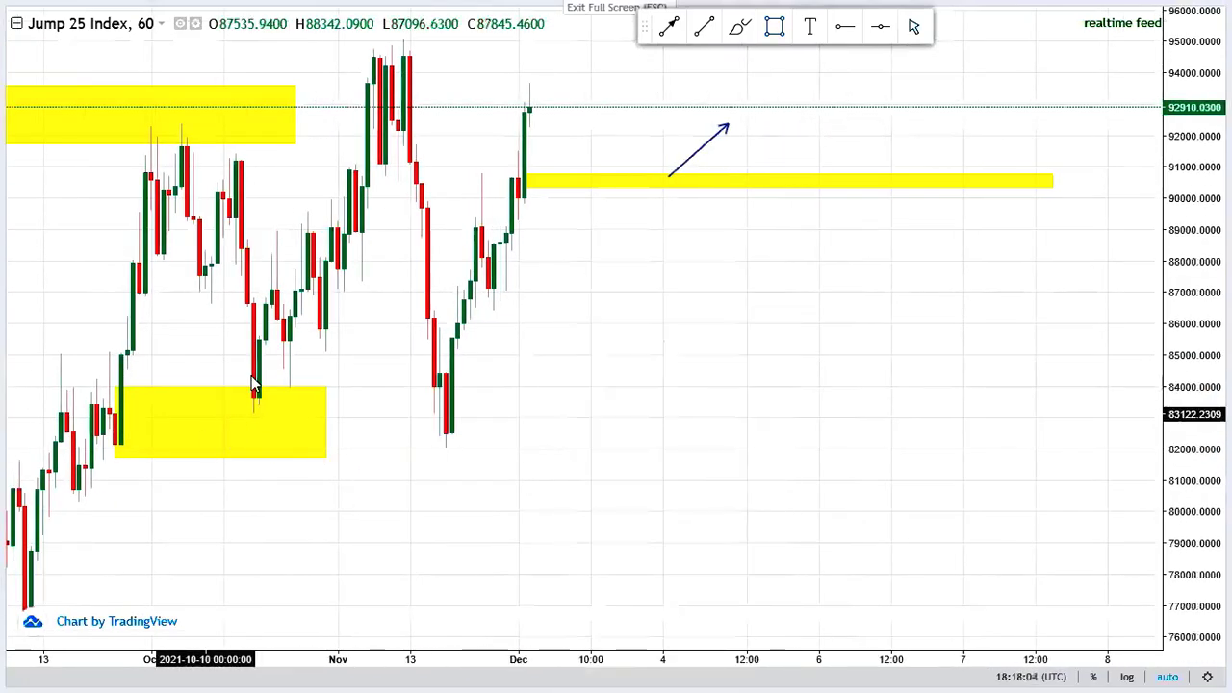
left_click(258, 412)
left_click(173, 365)
Step: Examine how price reacts at the zones on the Jump 25 Index chart, including the 15-minute timeframe, and compare it with GBPCHF
left_click_drag(173, 366, 396, 360)
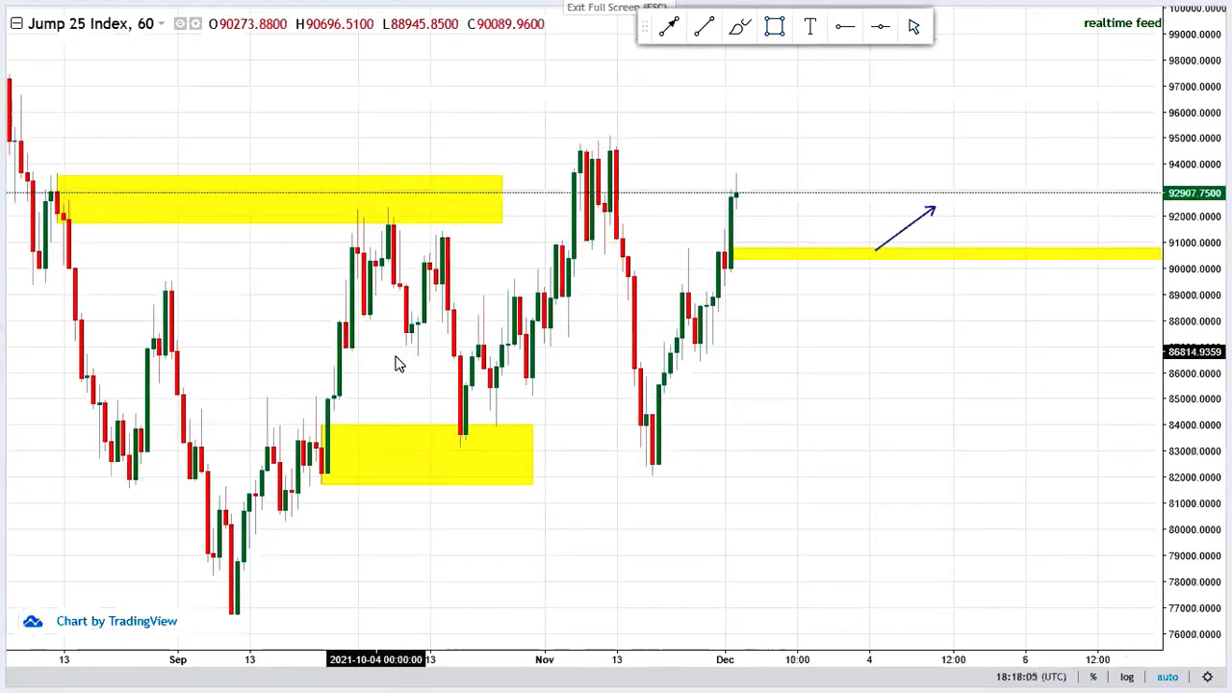
scroll(342, 510, "up", 2)
scroll(342, 510, "up", 3)
left_click_drag(210, 413, 825, 253)
left_click_drag(741, 338, 633, 333)
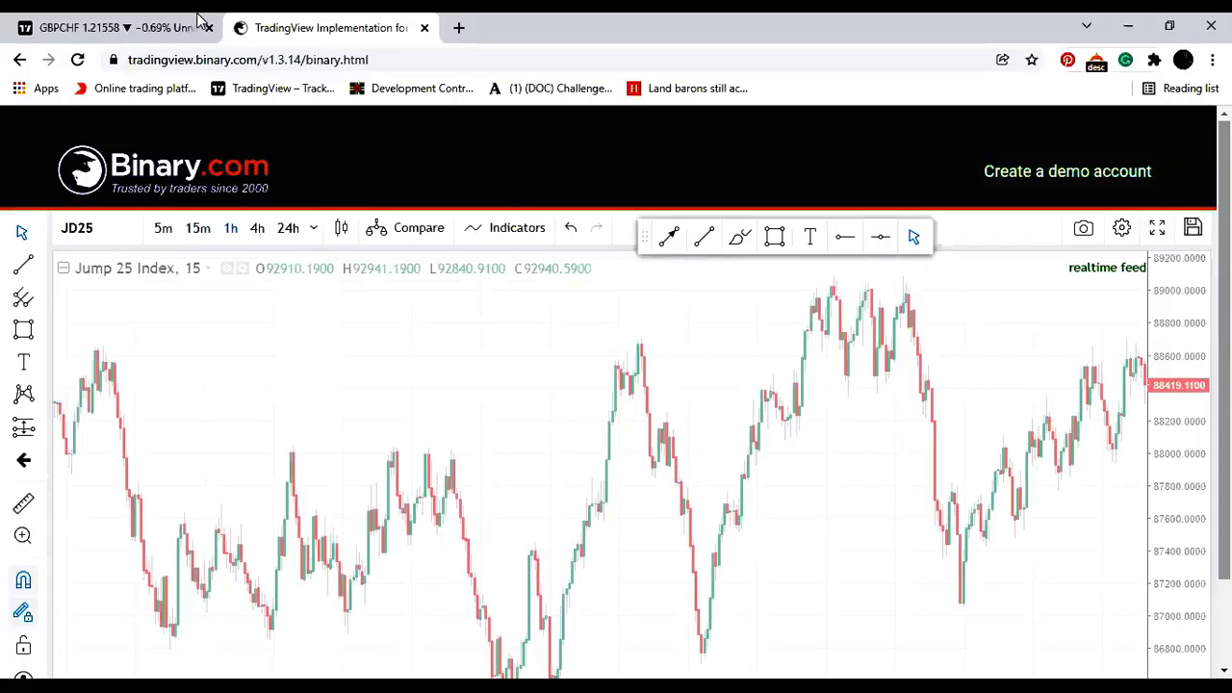
left_click(144, 27)
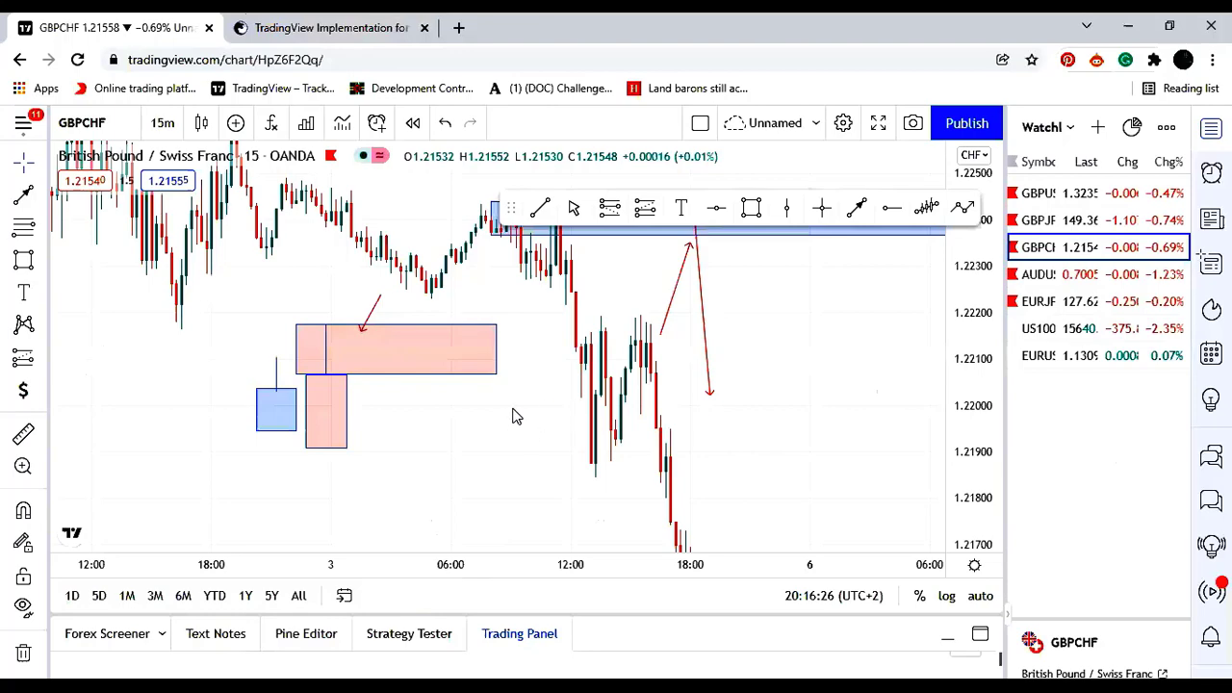
key("ctrl+Tab")
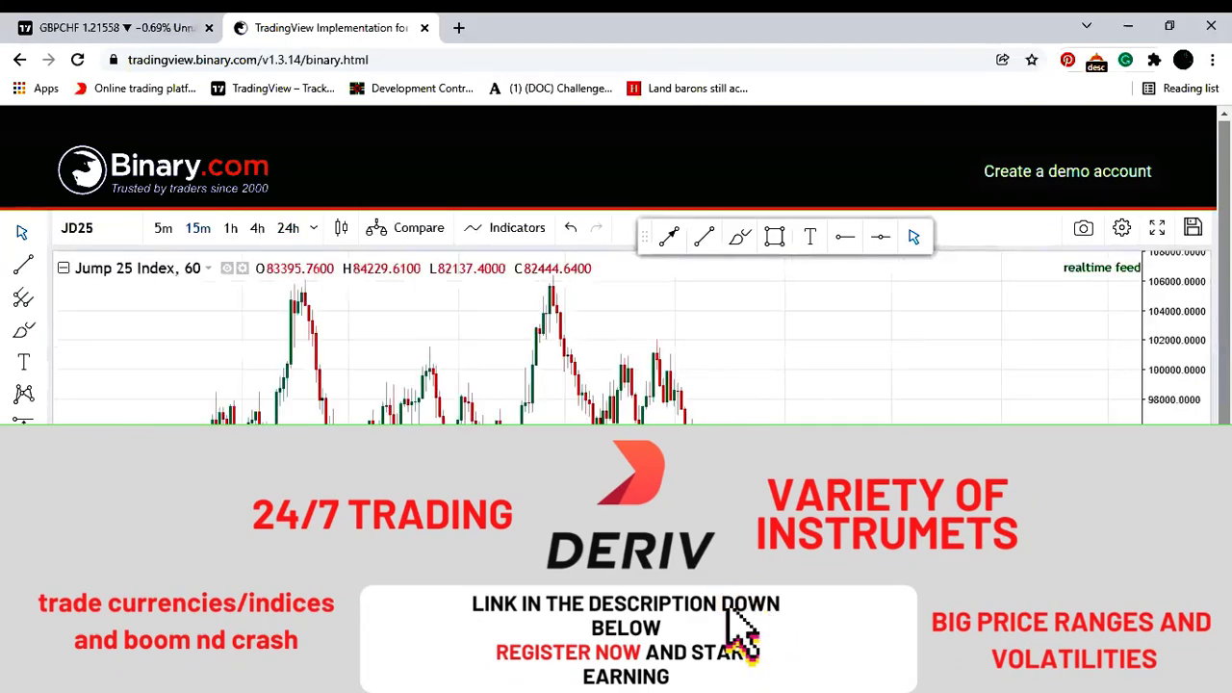
left_click(772, 239)
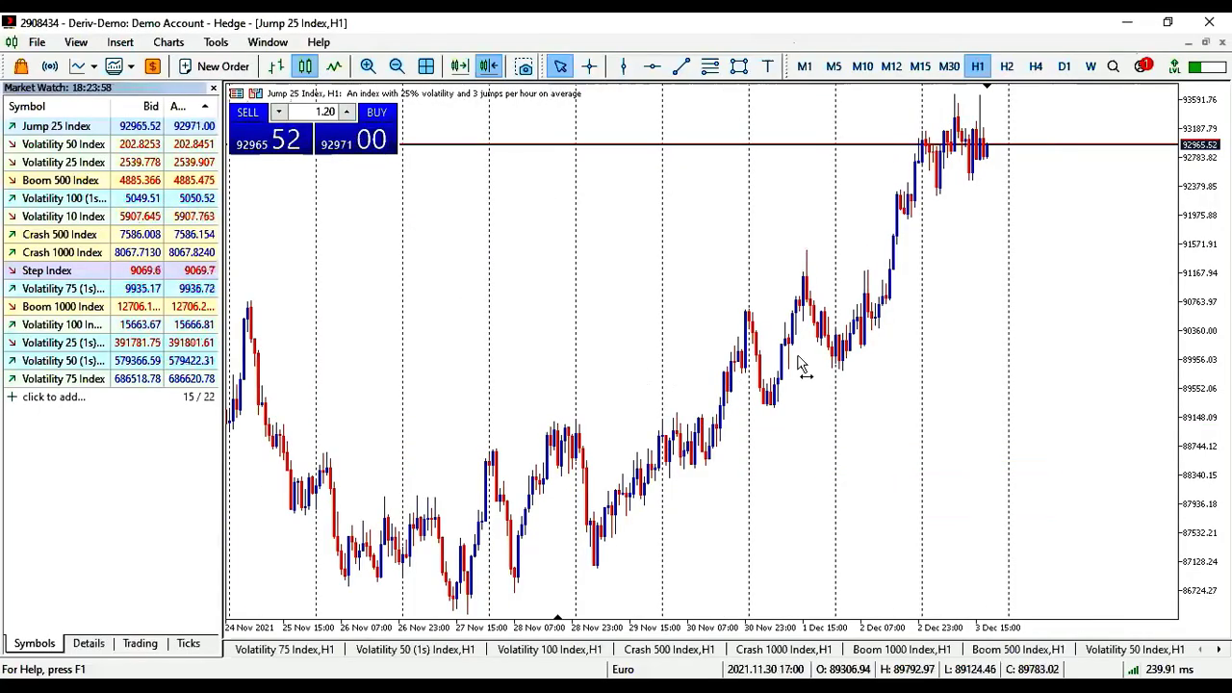
Step: In MetaTrader 5, draw a blue rectangle at the 28 November low on Jump 25 Index H1, between about 87,050 and 86,700
left_click_drag(798, 363, 783, 385)
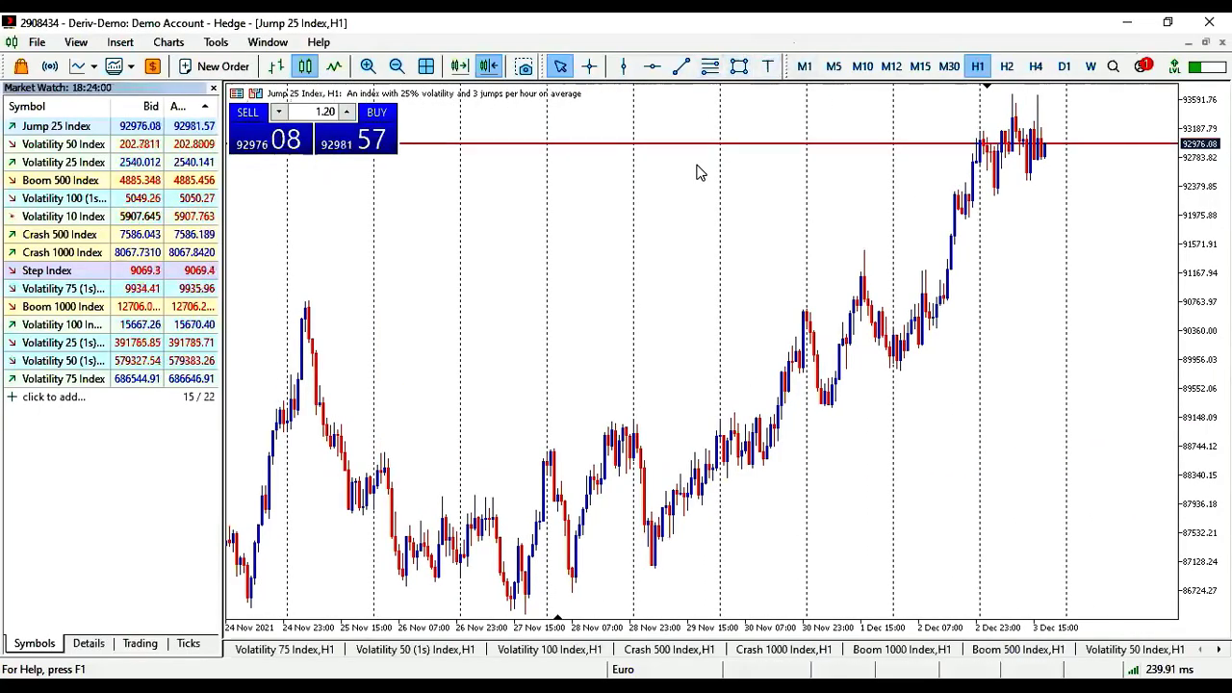
left_click(739, 65)
left_click_drag(572, 562, 717, 589)
scroll(847, 545, "up", 1)
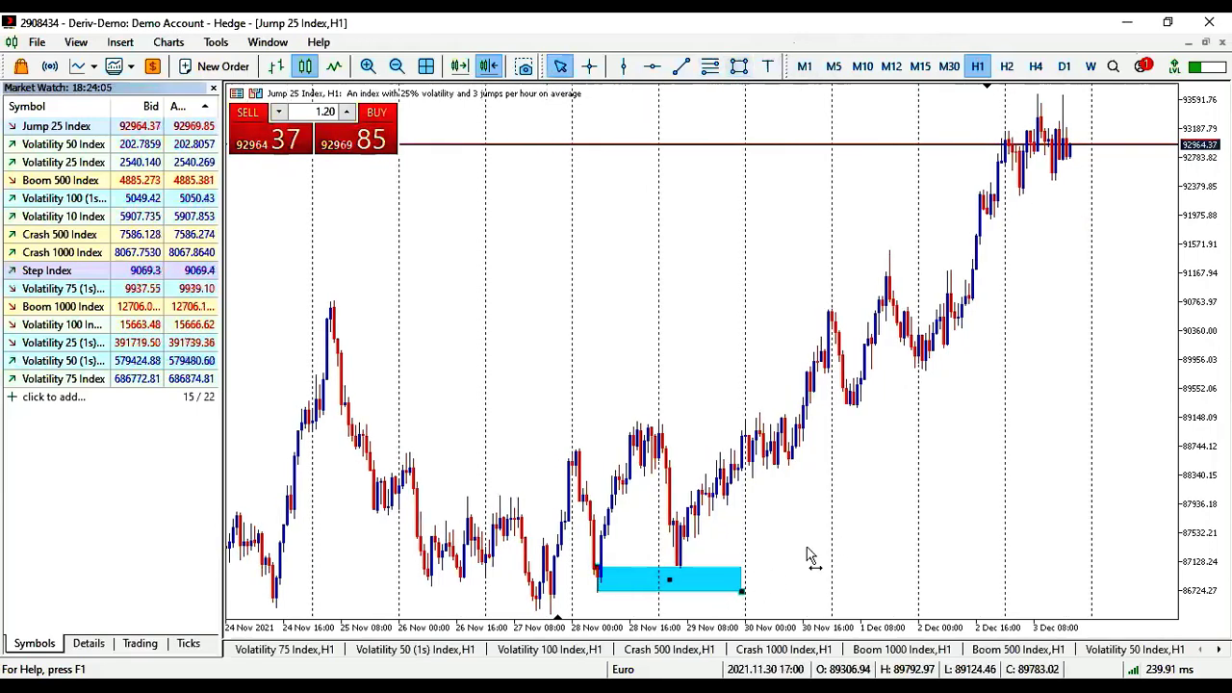
scroll(808, 555, "up", 1)
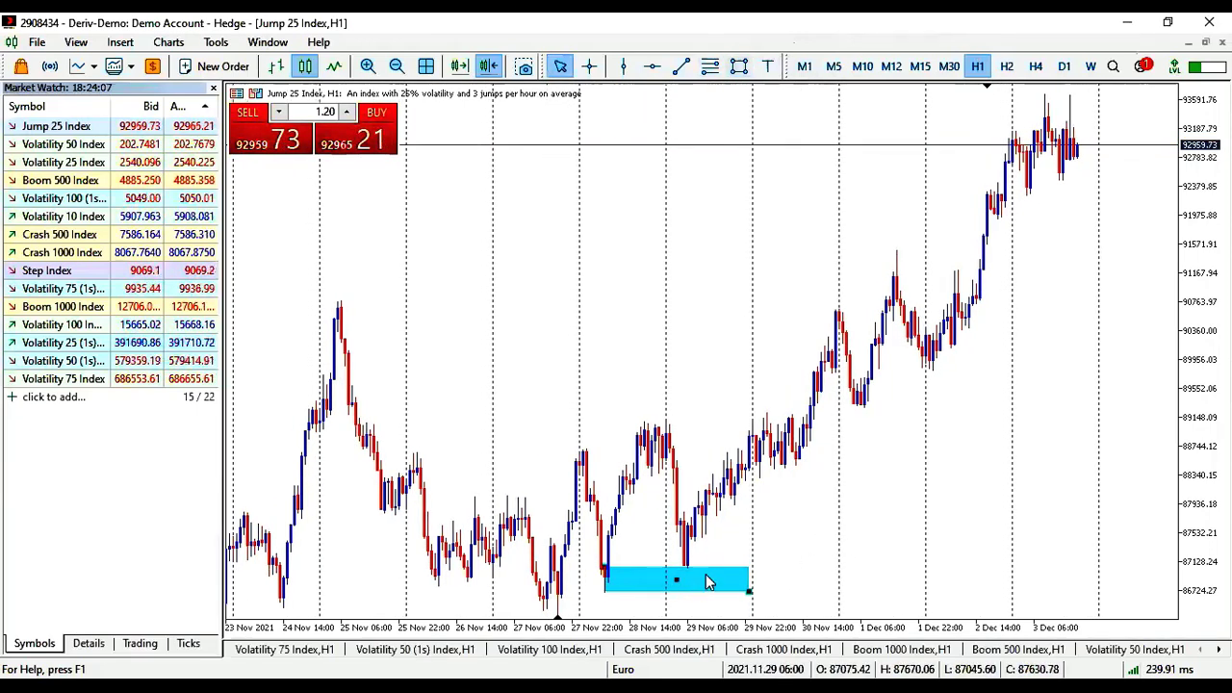
scroll(690, 577, "up", 1)
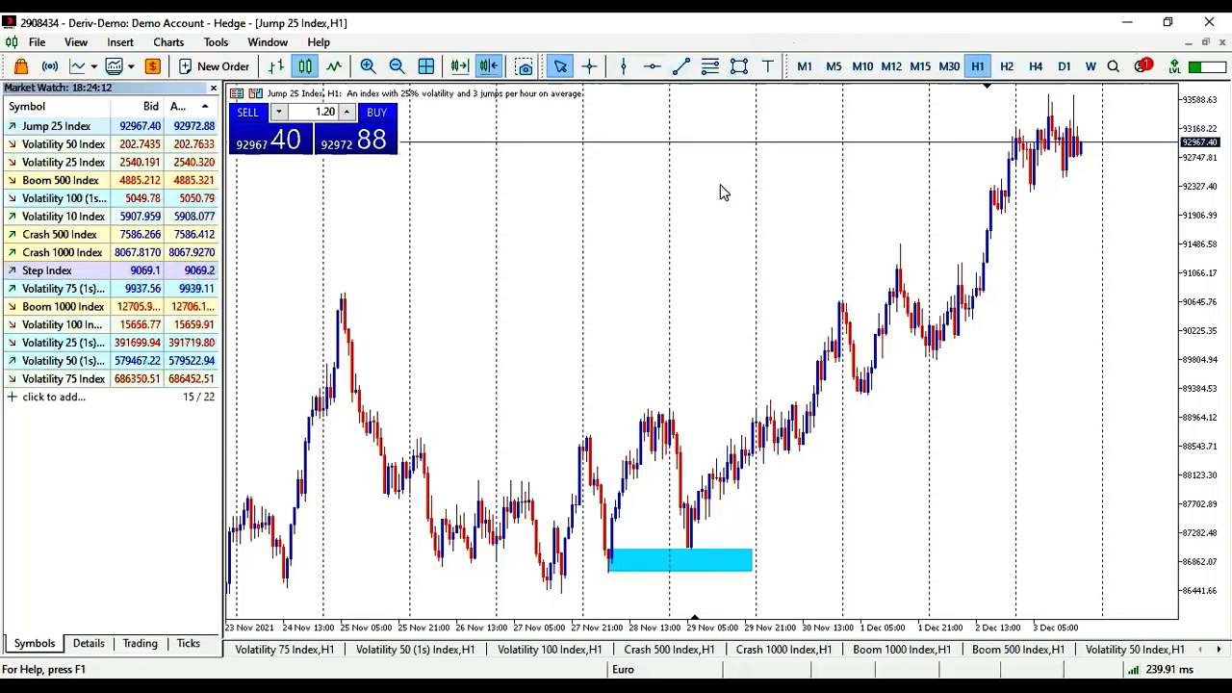
left_click(919, 65)
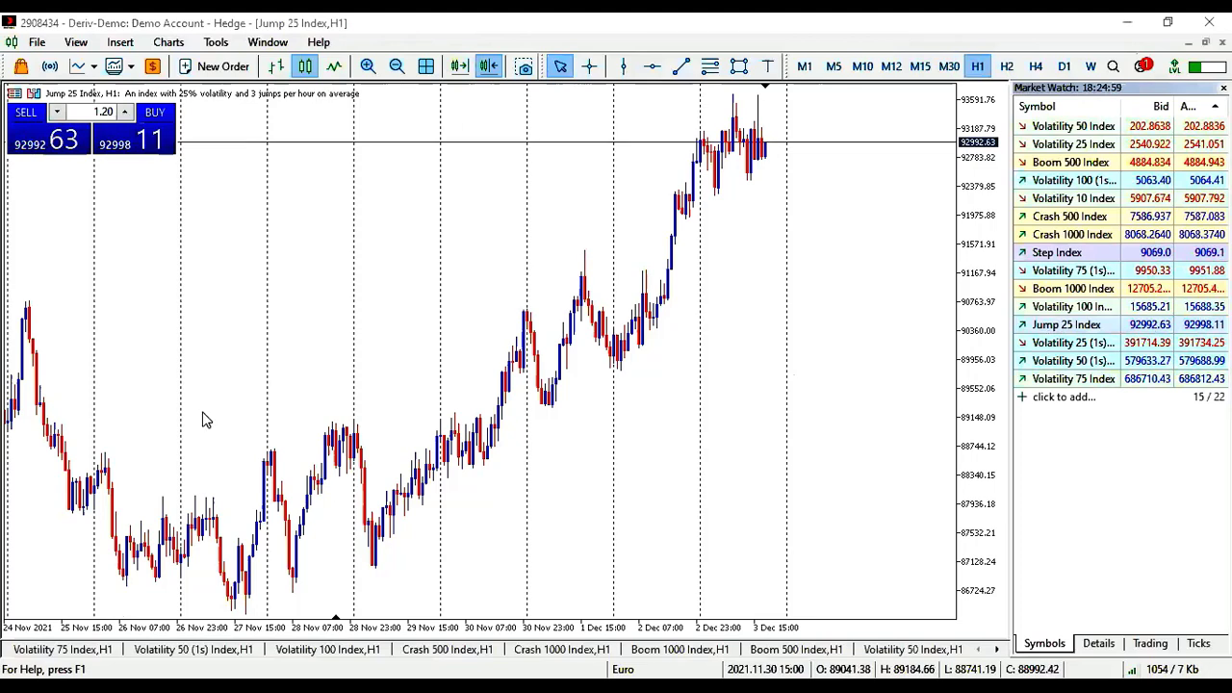
Step: Draw a blue rectangle below the latest highs on the H1 chart, from 2 to 3 December between about 92,270 and 91,890
left_click(739, 66)
mouse_move(691, 192)
left_mouse_down()
mouse_move(759, 205)
mouse_move(770, 219)
left_mouse_up()
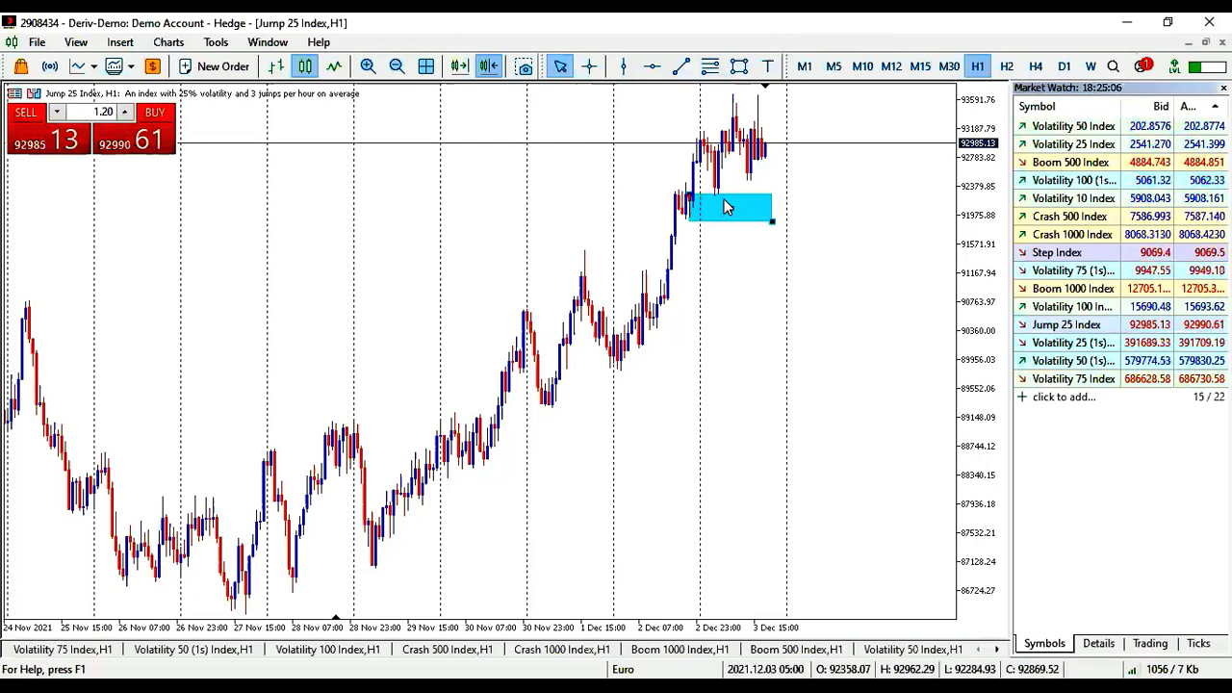
double_click(737, 210)
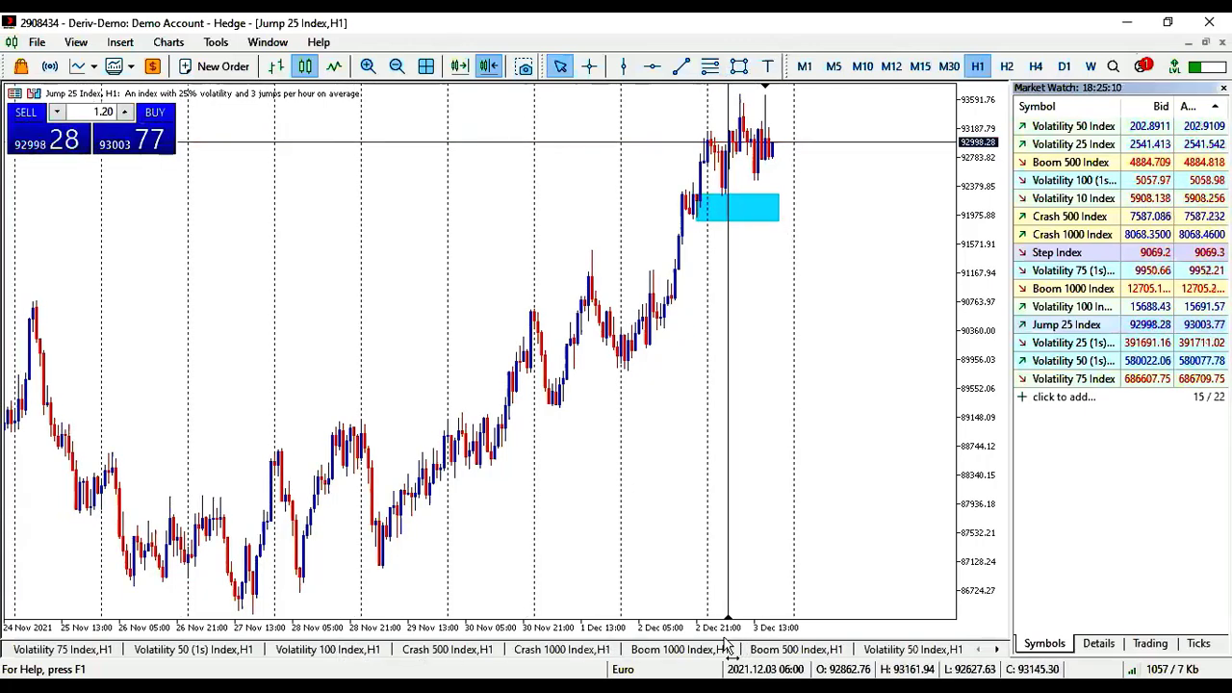
Step: Switch to the M15 timeframe and move the blue rectangle's start to about 21:45 on 2 December
left_click(920, 66)
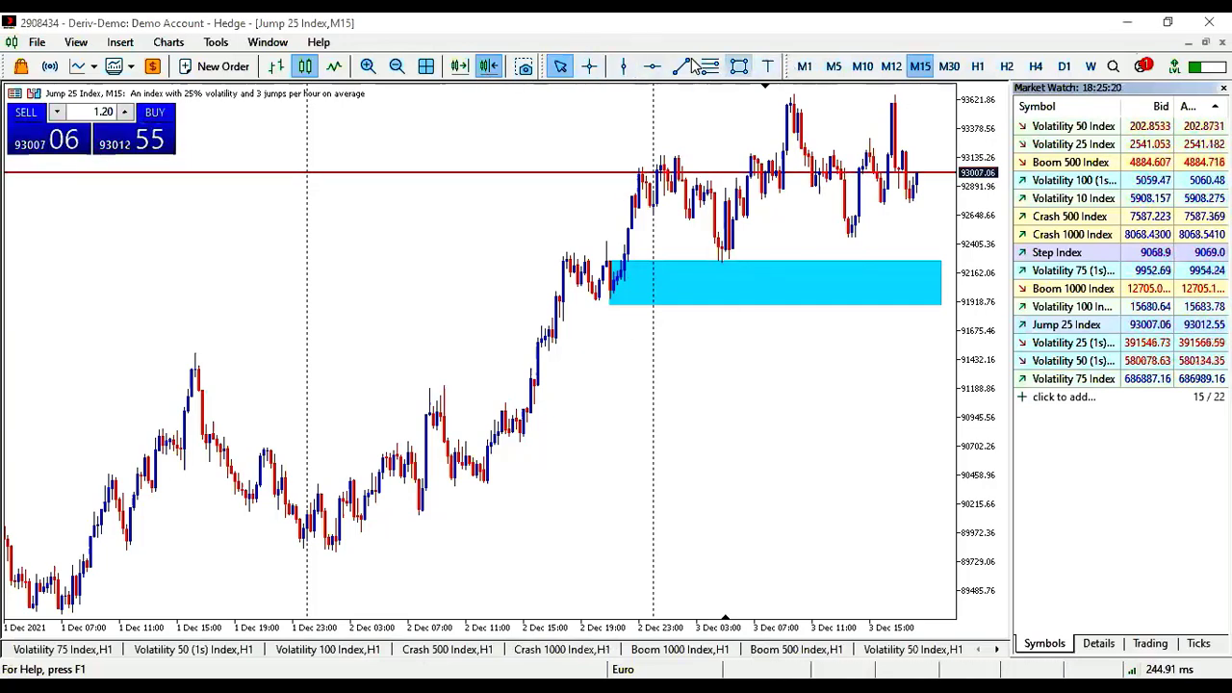
left_click(367, 65)
left_click_drag(435, 125, 625, 380)
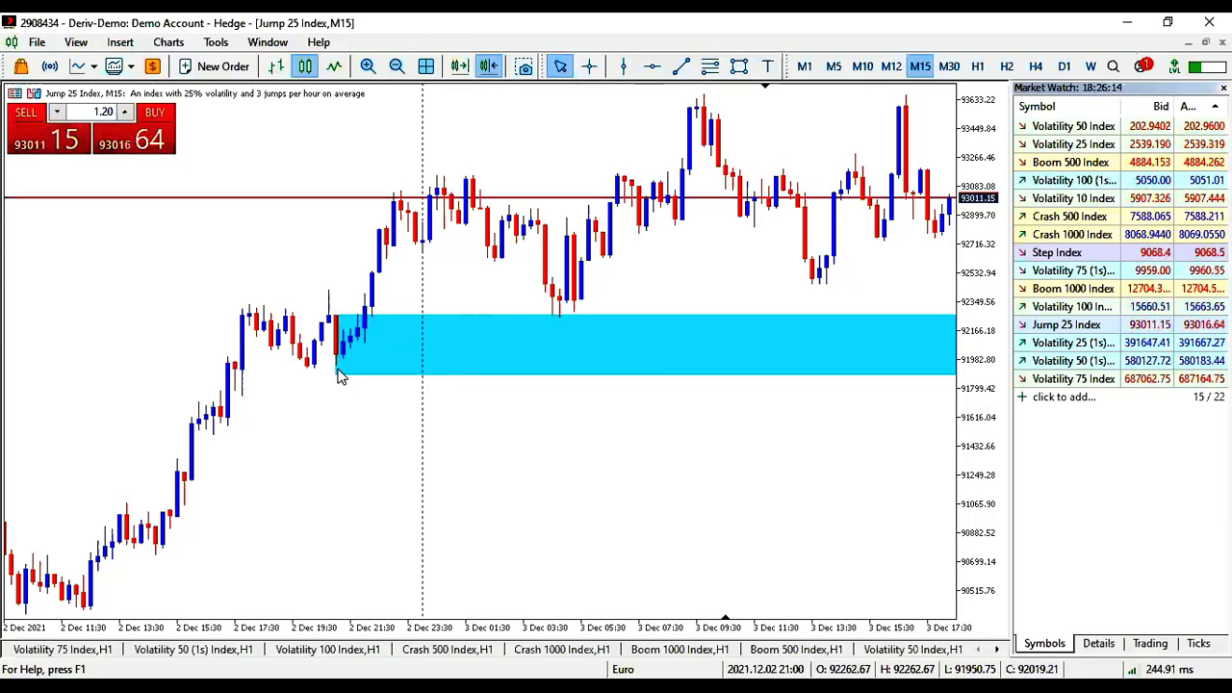
double_click(340, 375)
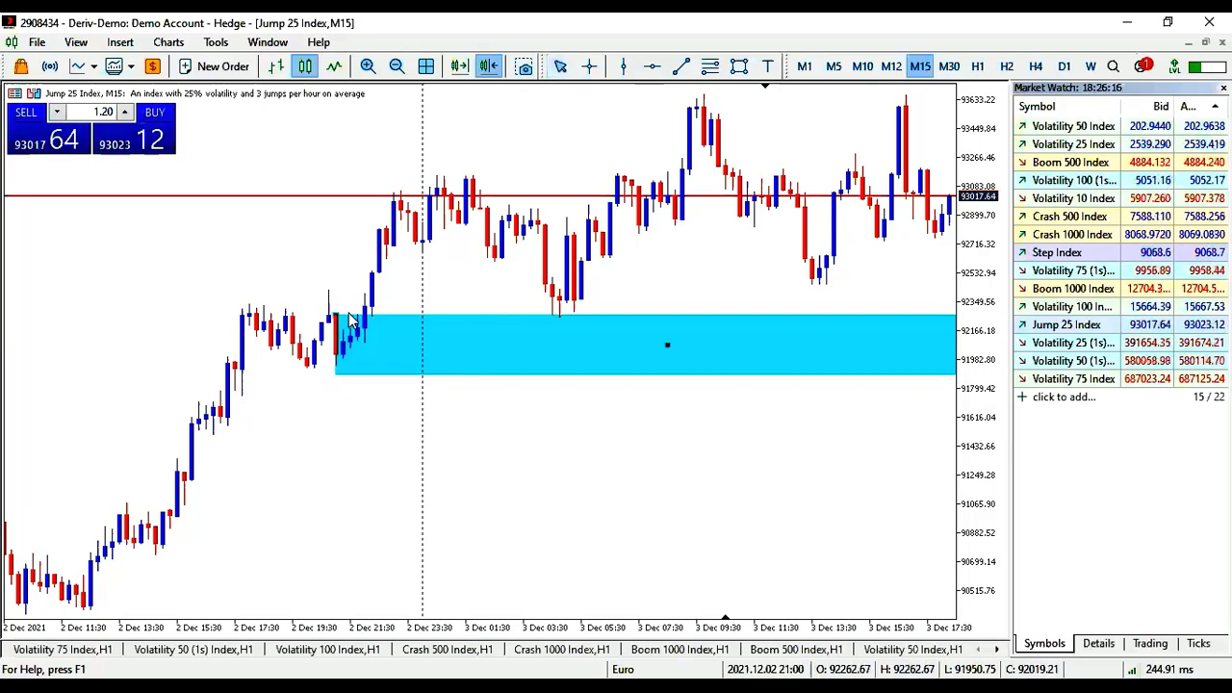
left_click_drag(336, 315, 356, 318)
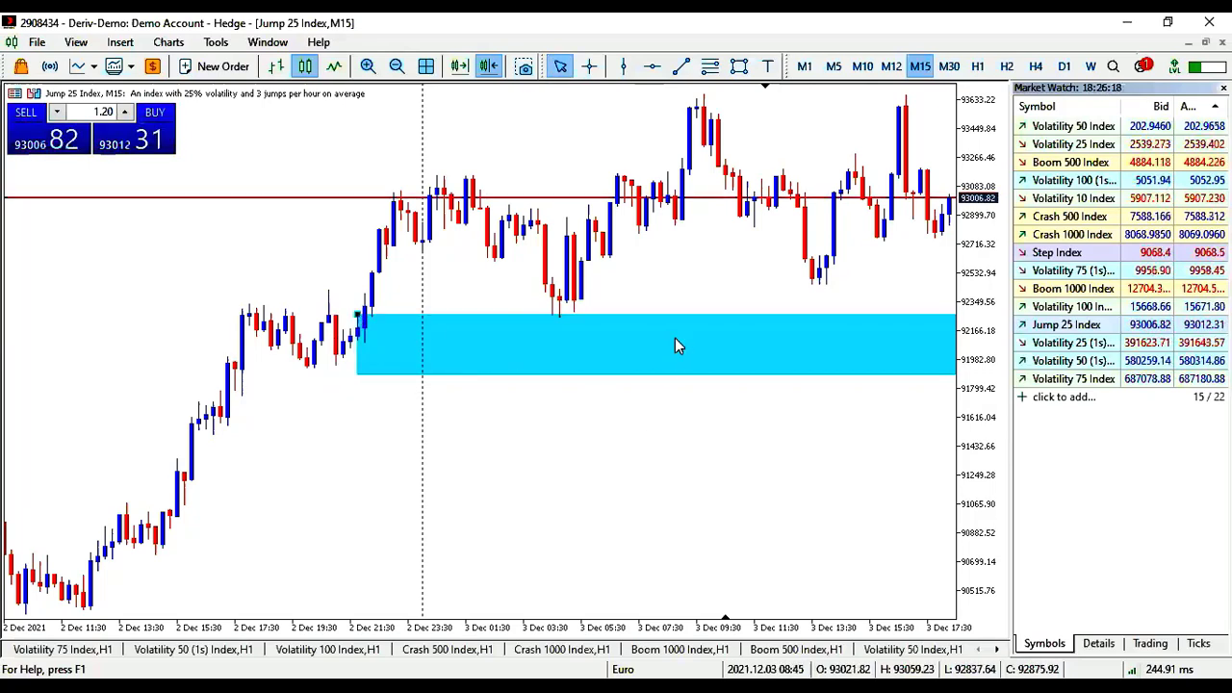
Step: Narrow the blue zone to between about 92,270 and 92,110, keeping its start at about 21:45 on 2 December
left_click_drag(674, 339, 520, 357)
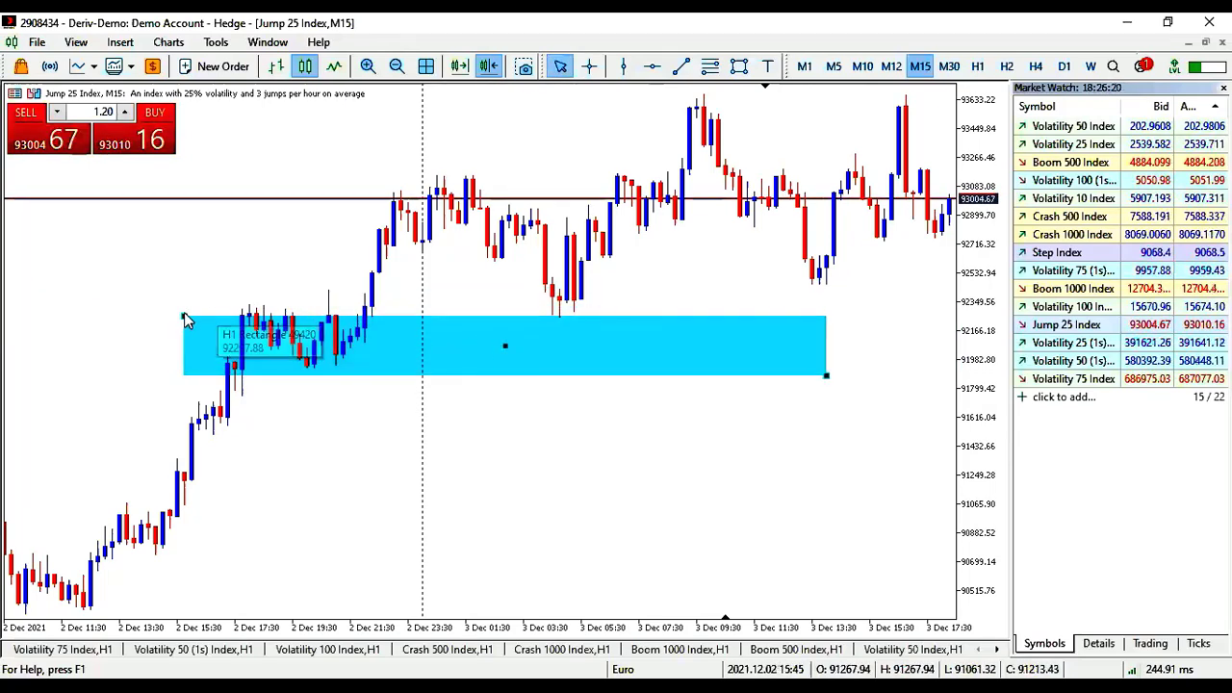
left_click_drag(184, 312, 209, 410)
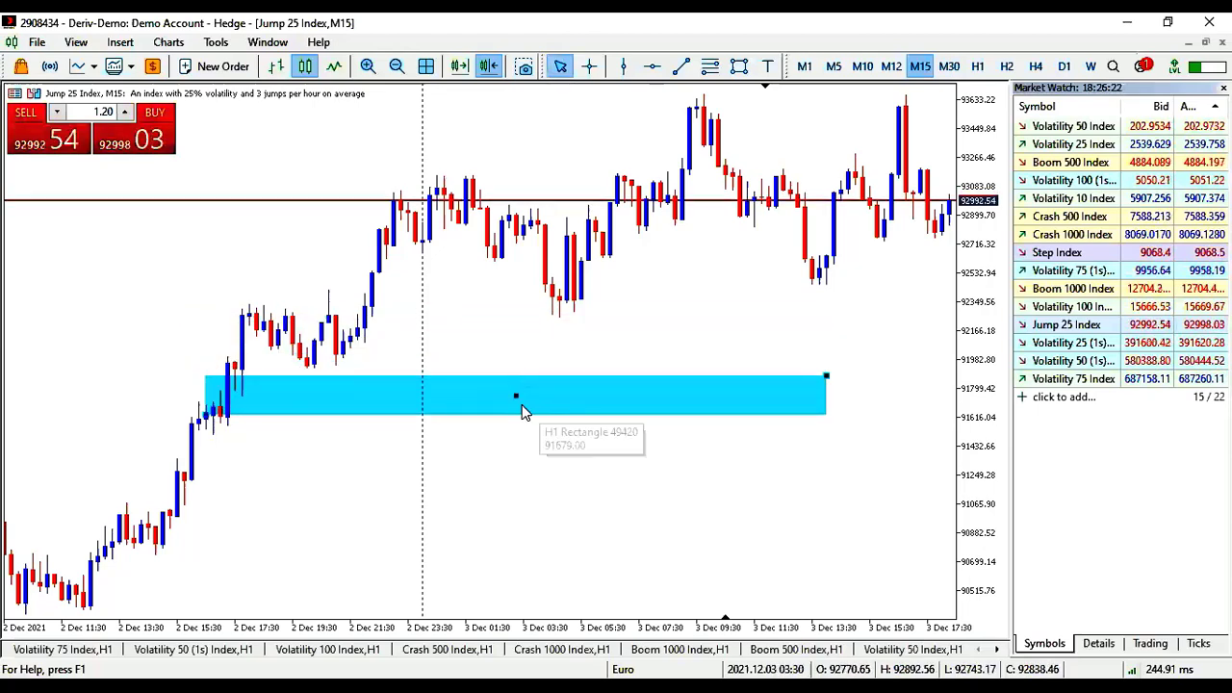
left_click_drag(518, 394, 666, 334)
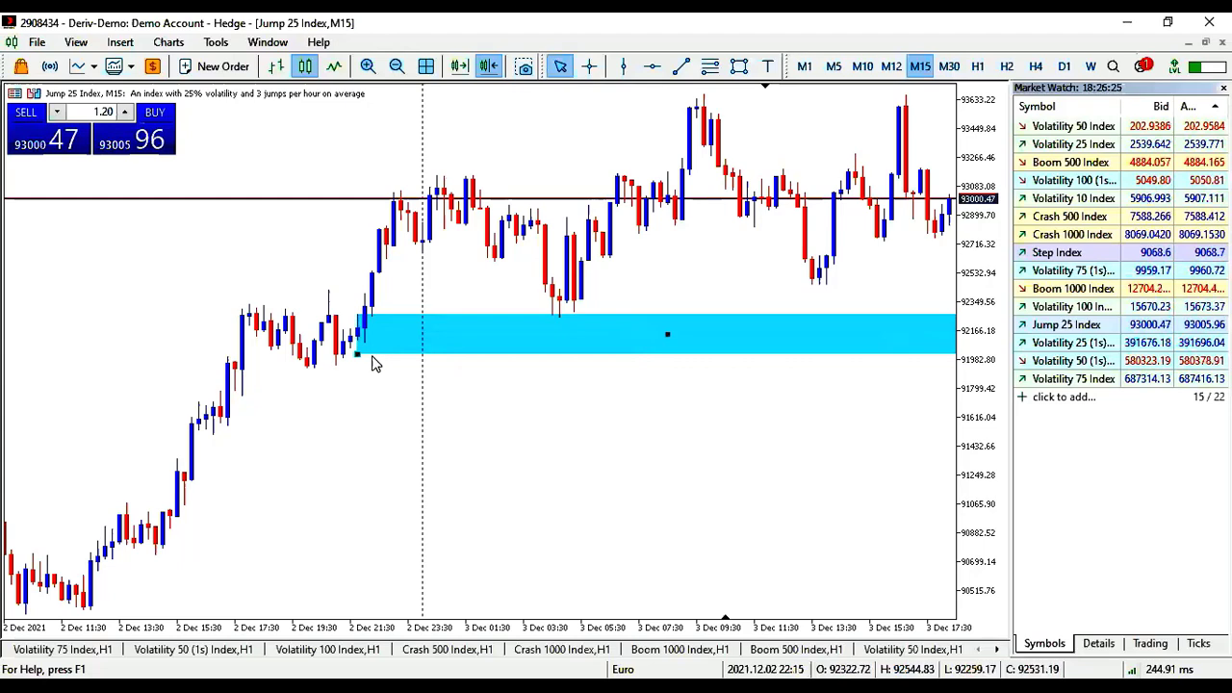
left_click_drag(357, 353, 361, 339)
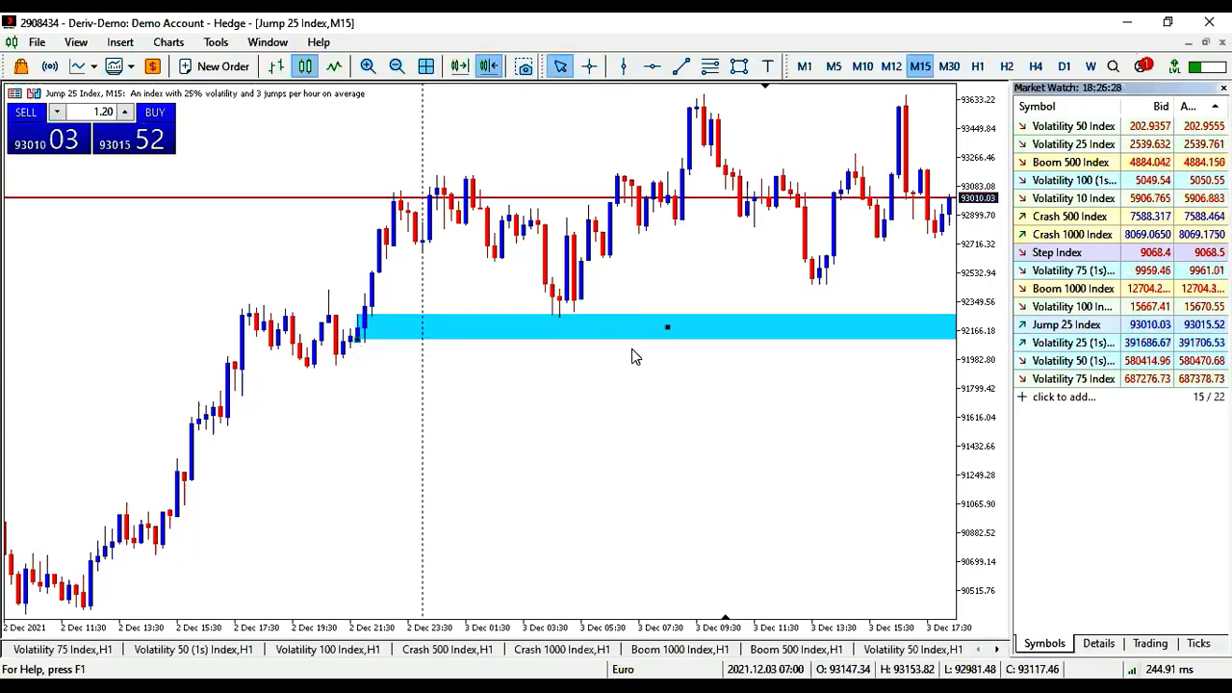
left_click(663, 334)
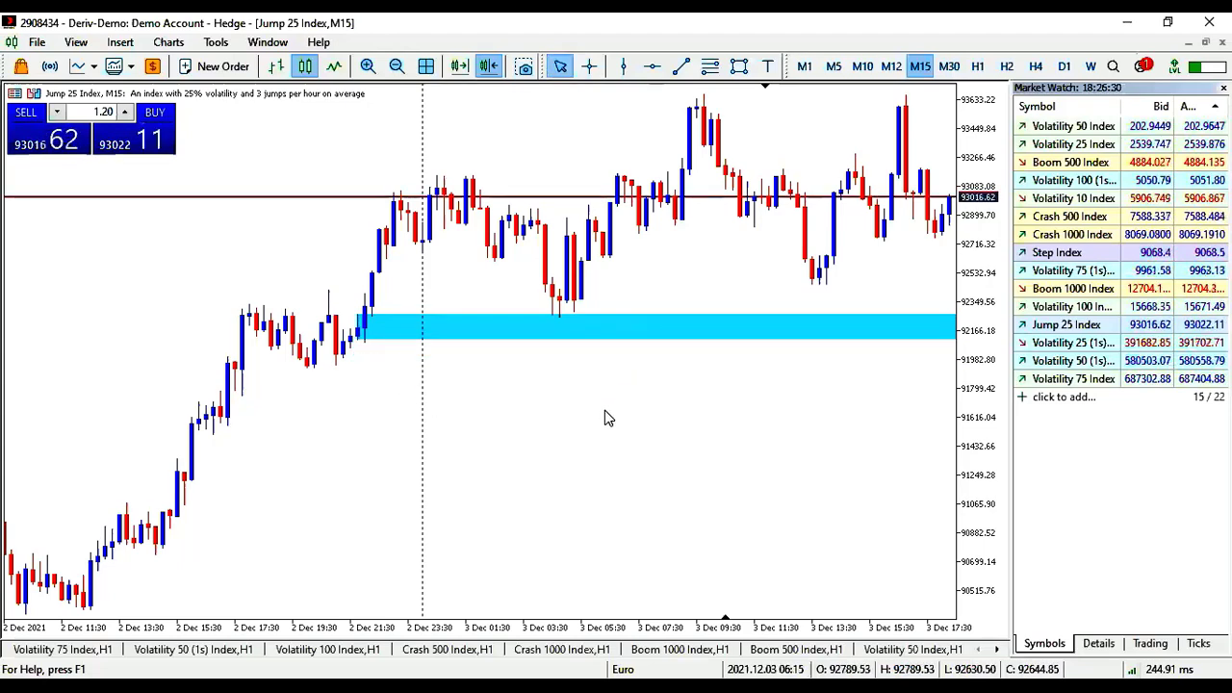
scroll(605, 415, "up", 4)
scroll(604, 415, "down", 6)
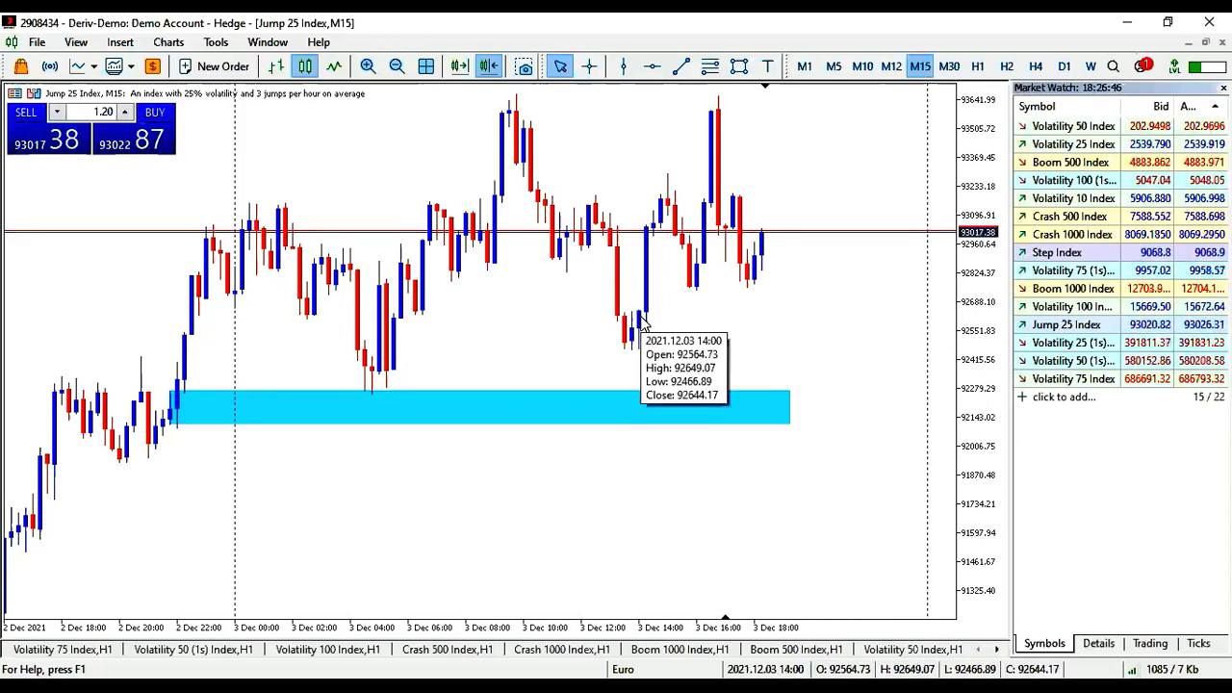
Step: Draw blue rectangles on 3 December from 14:00 between about 92,650 and 92,470, and from 16:00 between about 92,940 and 92,740
left_click(739, 68)
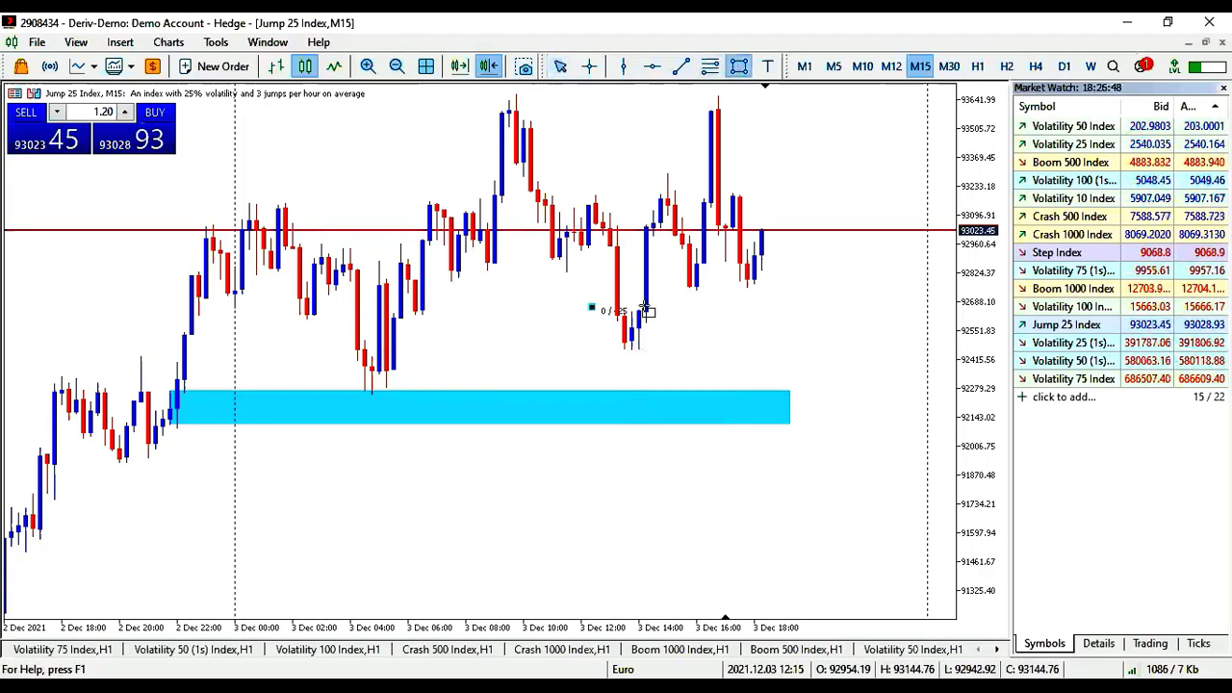
mouse_move(591, 307)
left_mouse_down()
mouse_move(663, 353)
mouse_move(663, 366)
mouse_move(883, 331)
left_mouse_up()
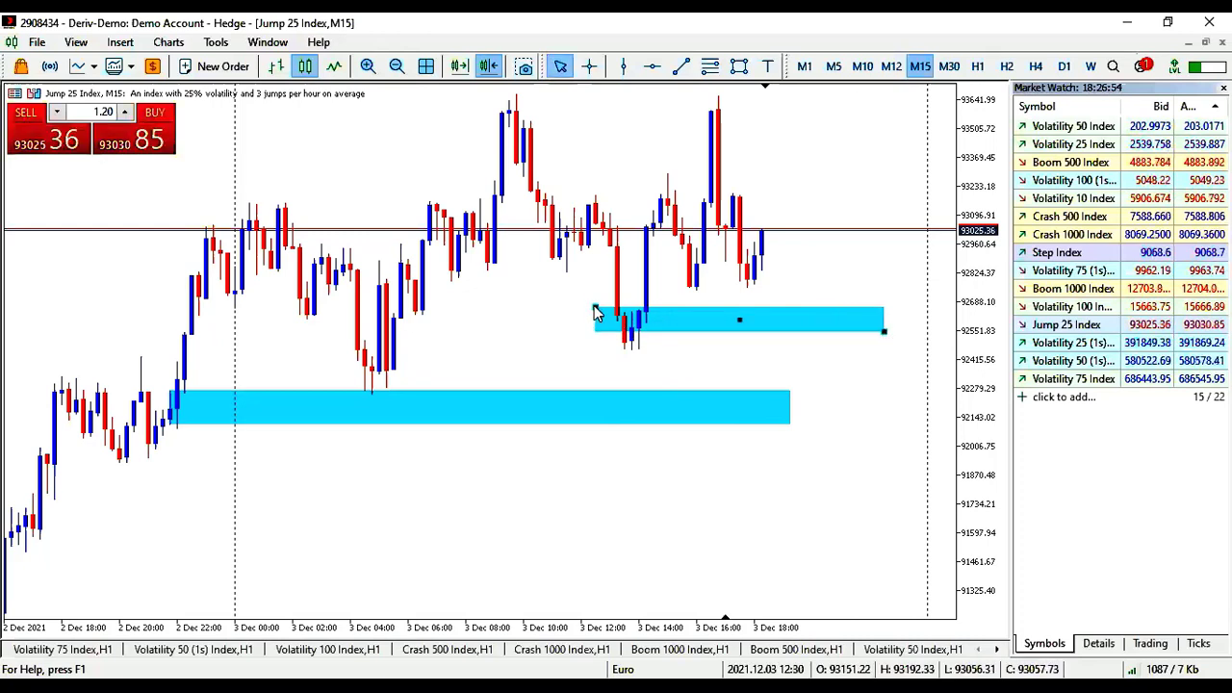
left_click_drag(594, 307, 645, 320)
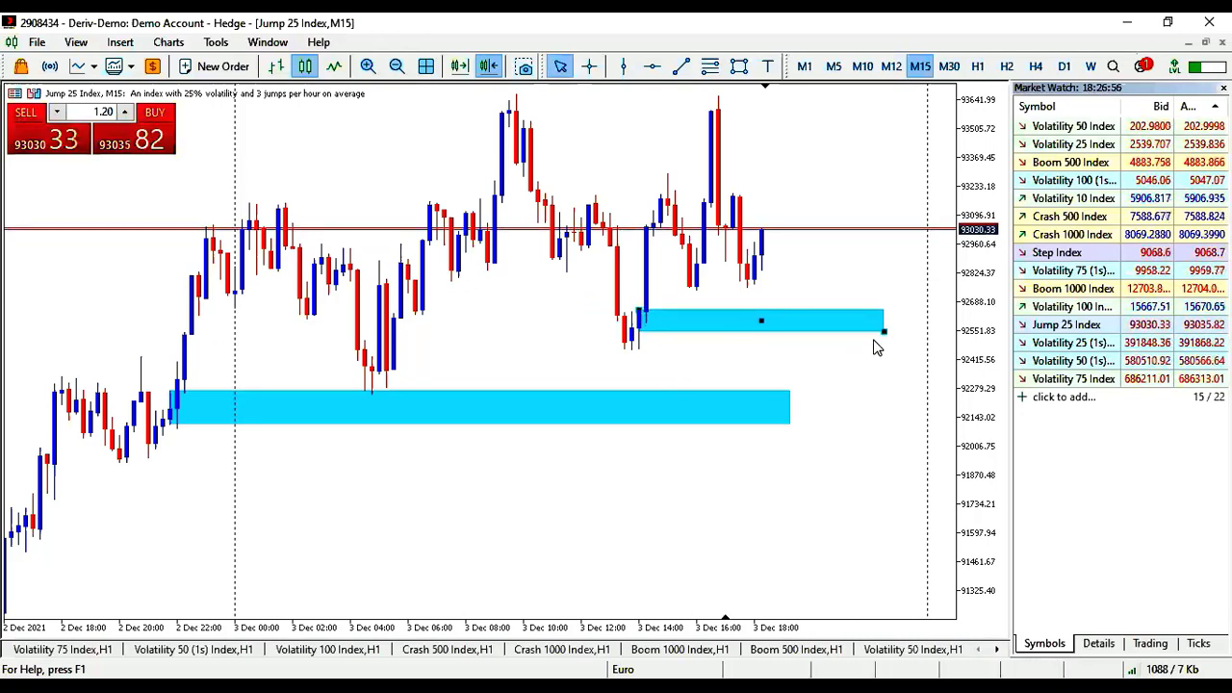
left_click_drag(883, 333, 894, 352)
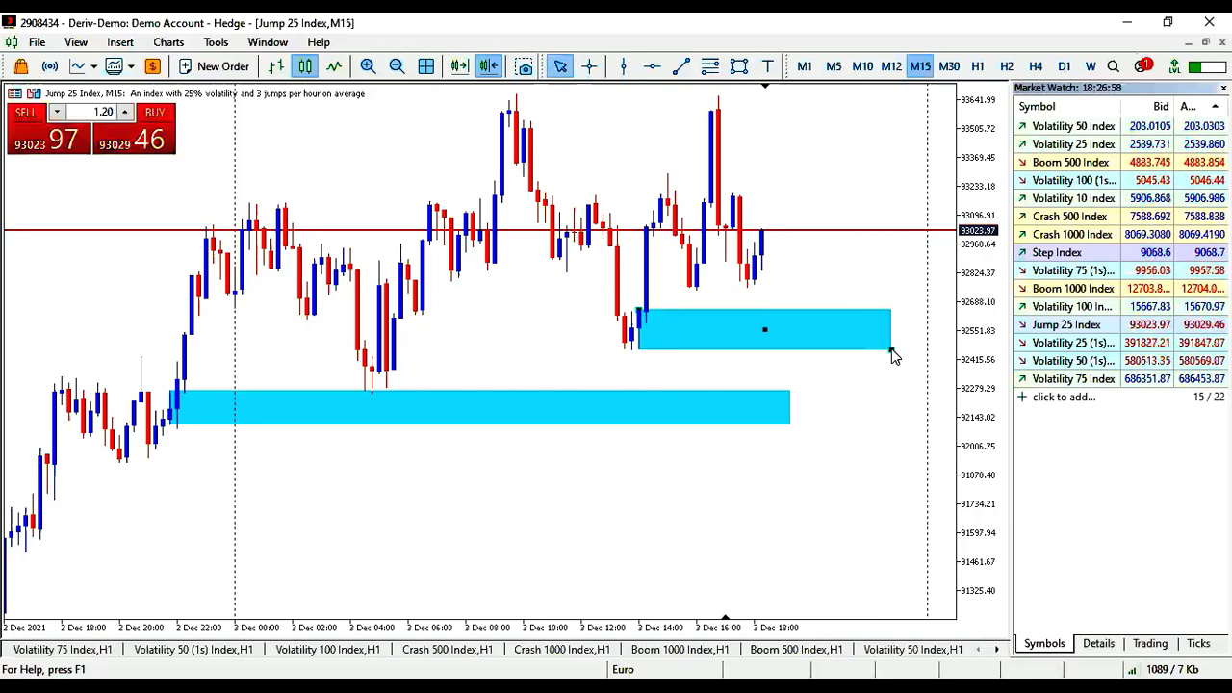
left_click(864, 274)
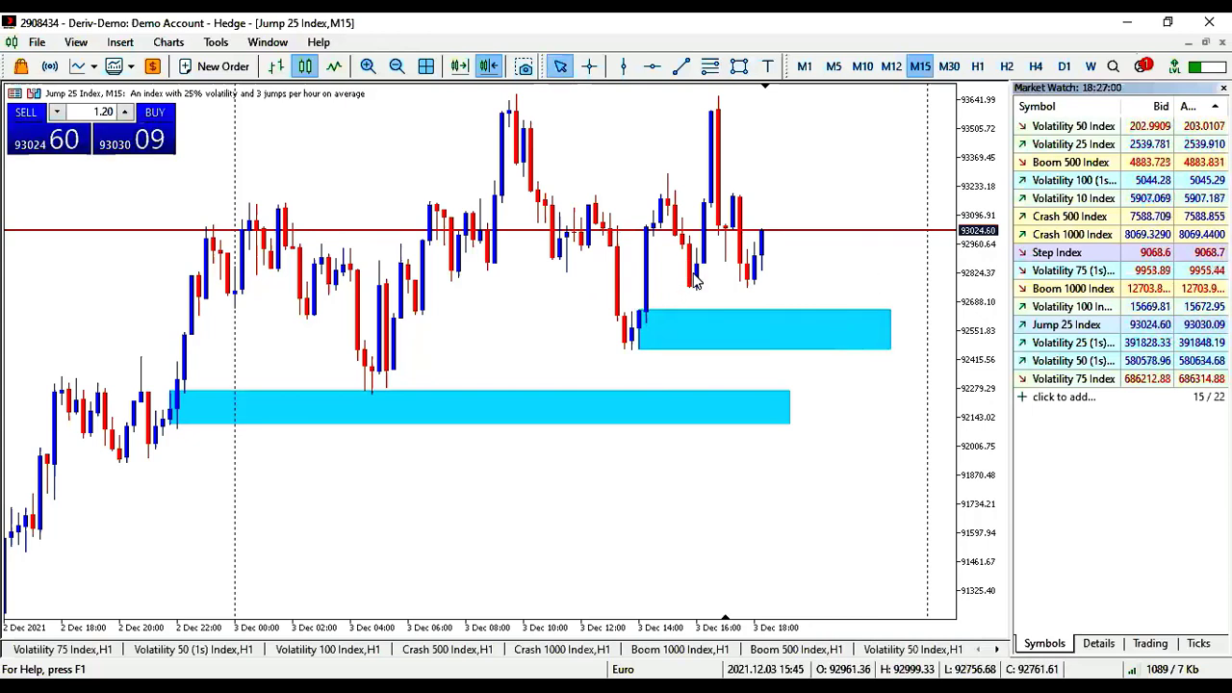
left_click(739, 65)
left_click_drag(694, 249, 883, 291)
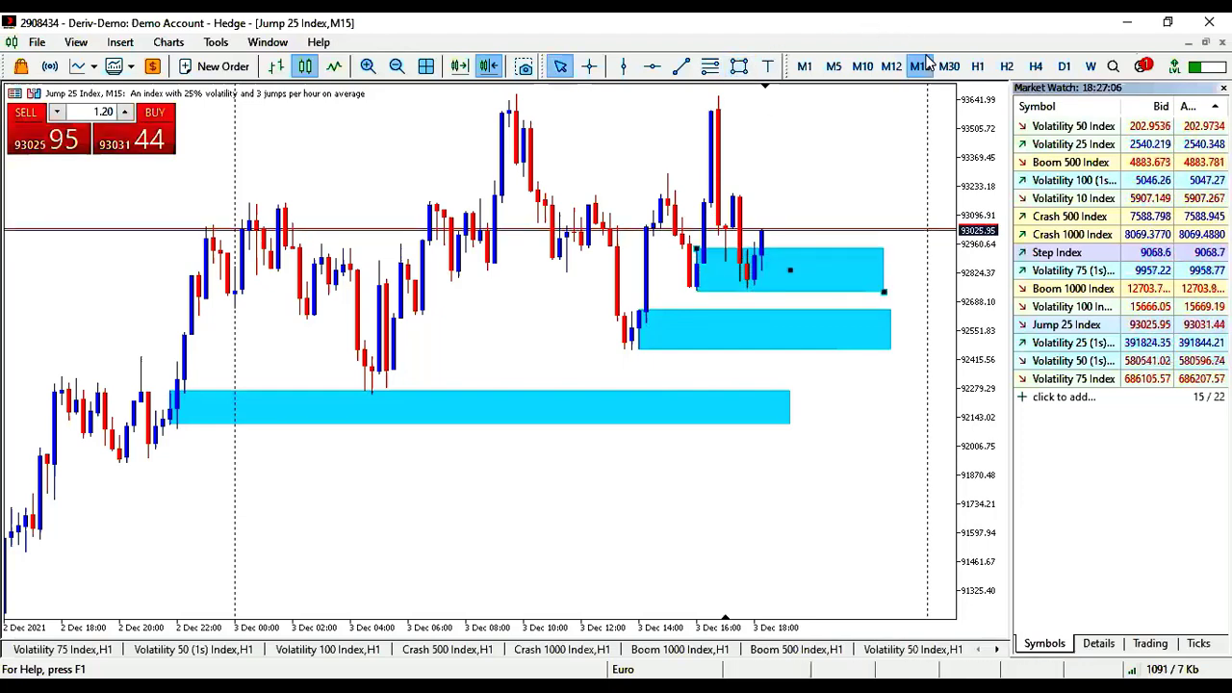
Step: Switch to the M1 timeframe and draw a rectangle inside the uppermost zone, from about 16:12 to 17:16 between about 92,855 and 92,810
left_click(804, 68)
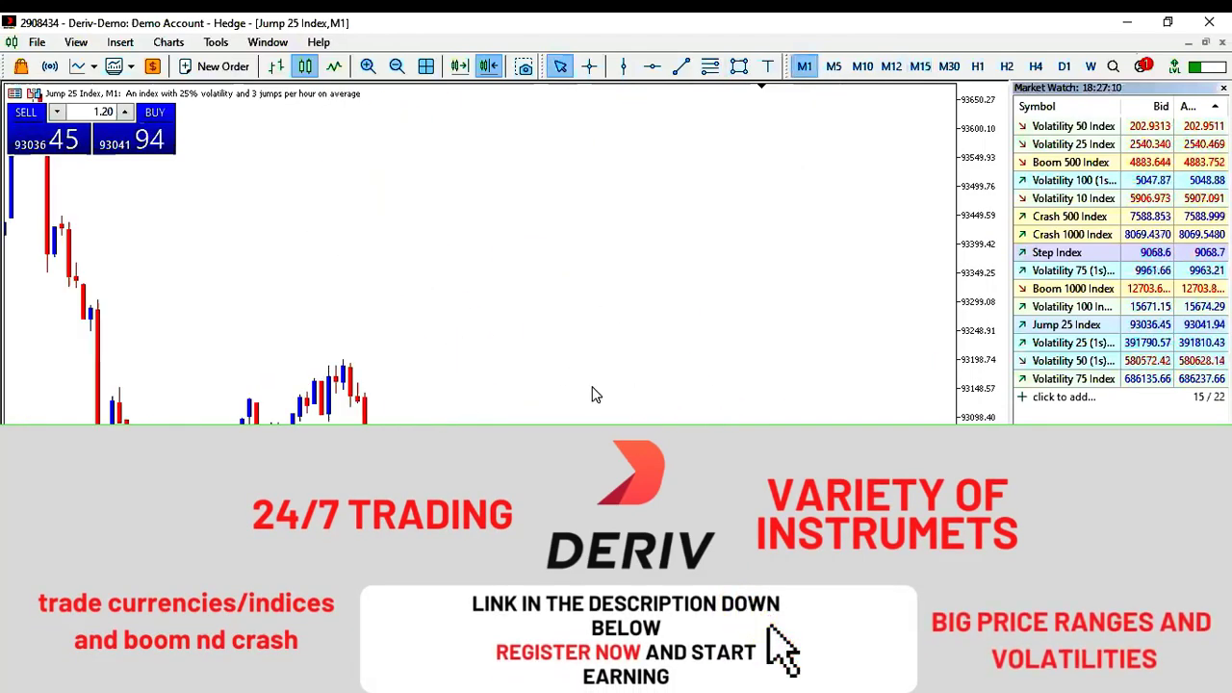
left_click_drag(591, 393, 838, 259)
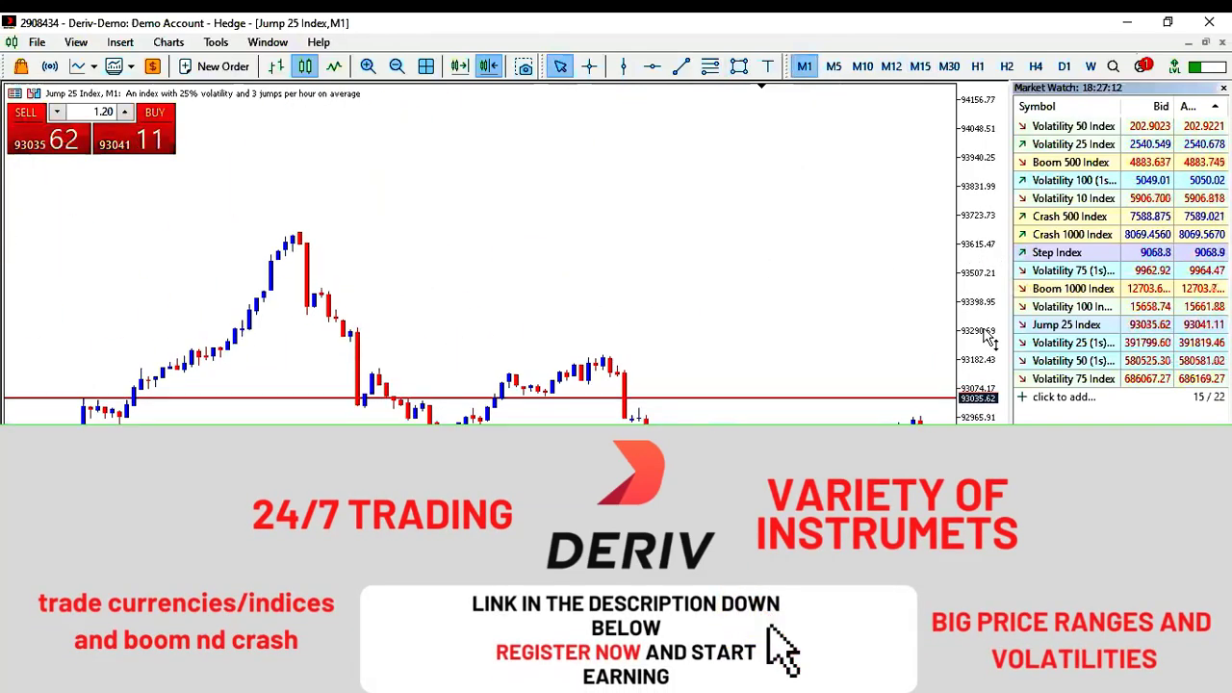
left_click_drag(452, 347, 757, 294)
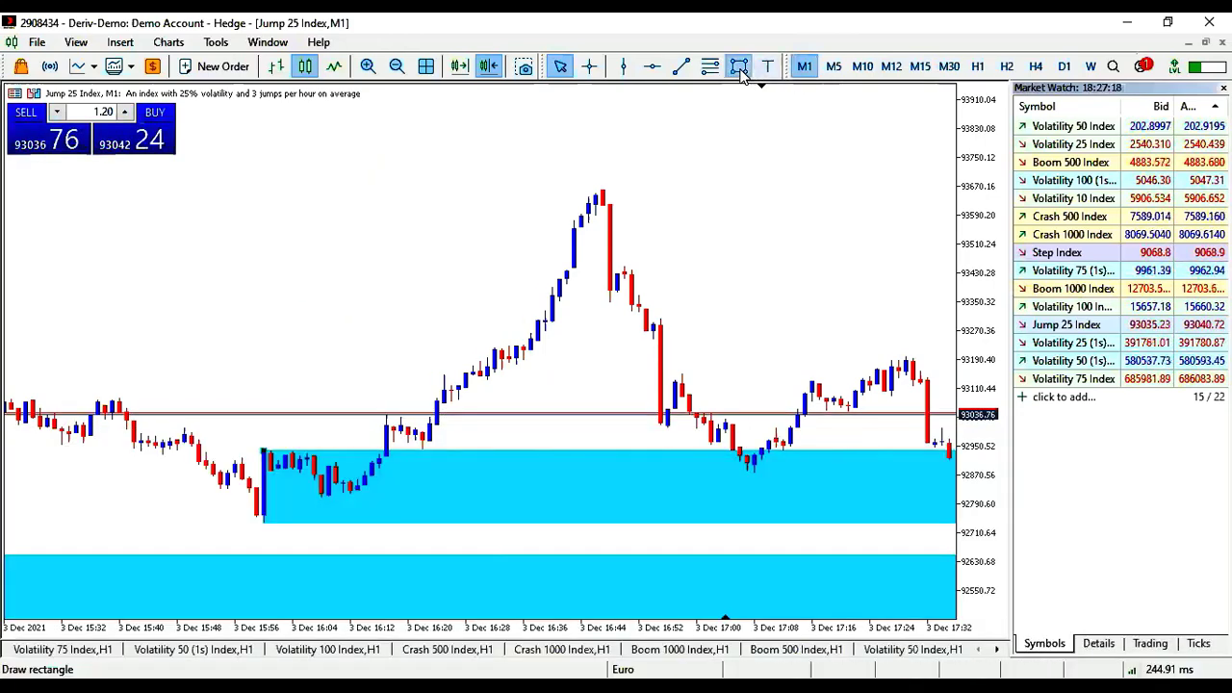
left_click(739, 65)
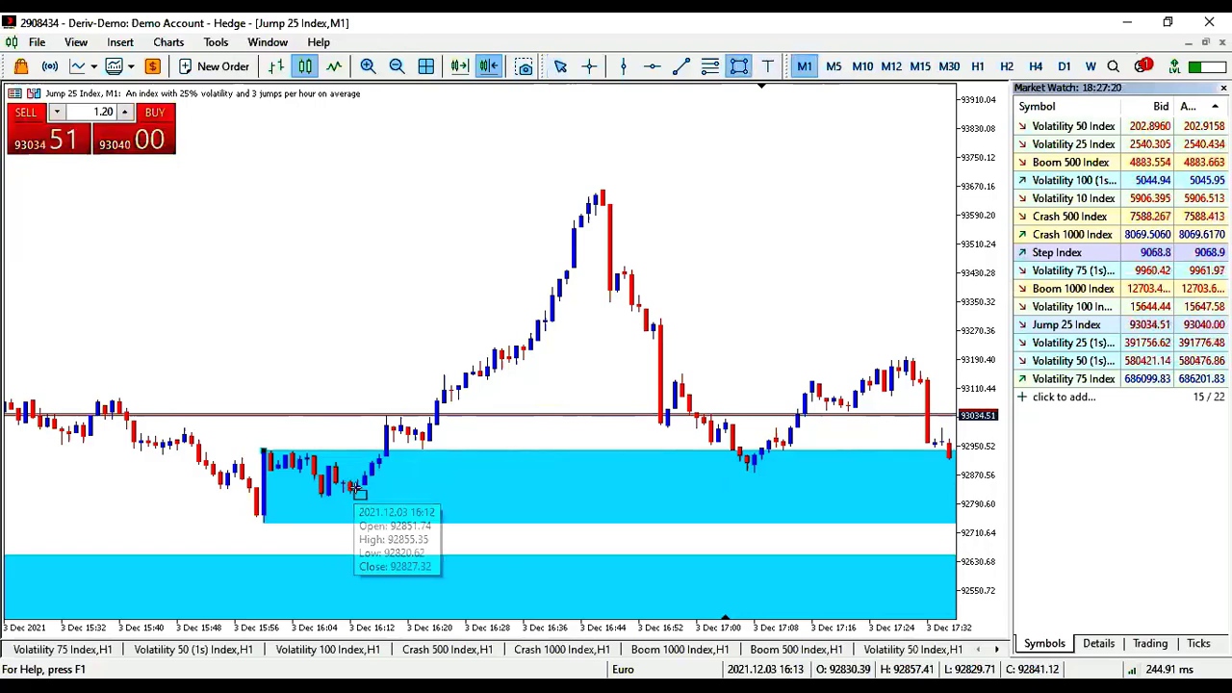
left_click_drag(352, 487, 808, 499)
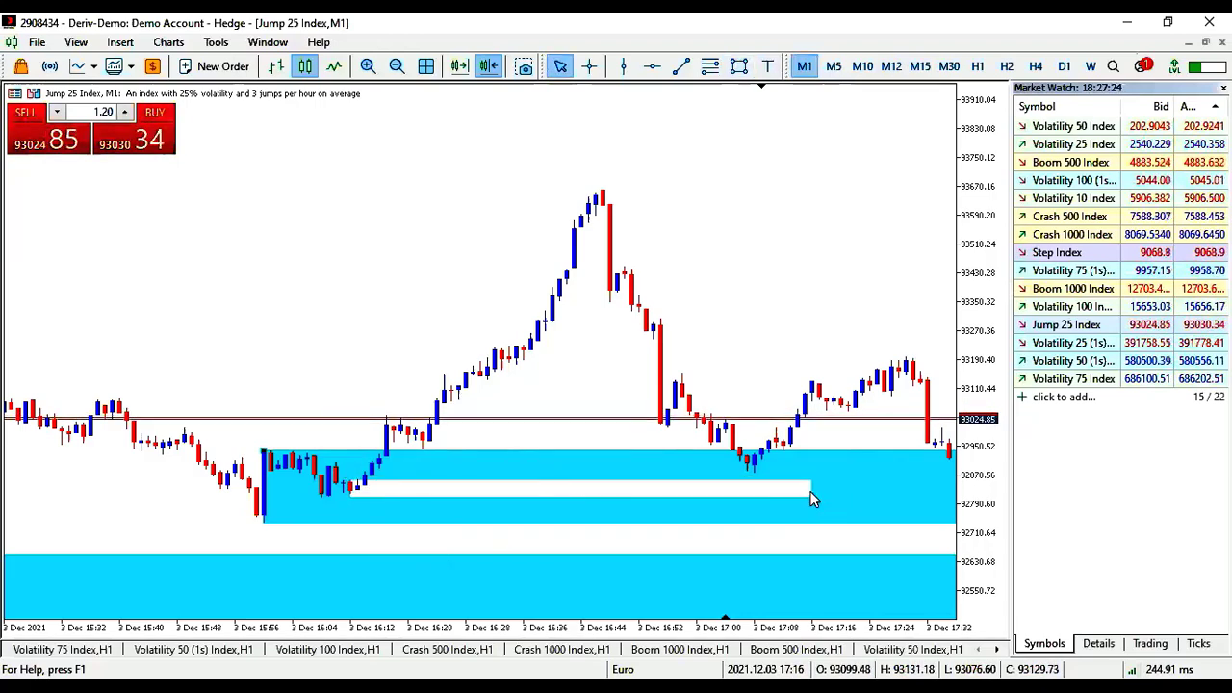
double_click(352, 495)
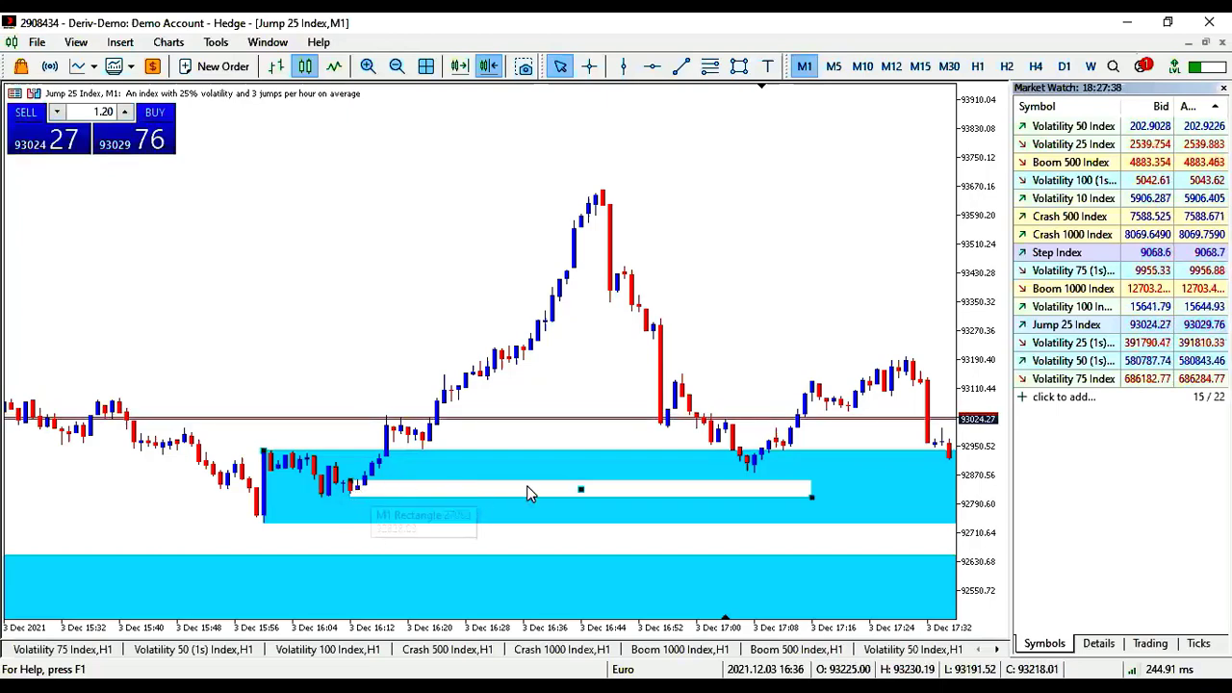
left_click_drag(580, 490, 595, 479)
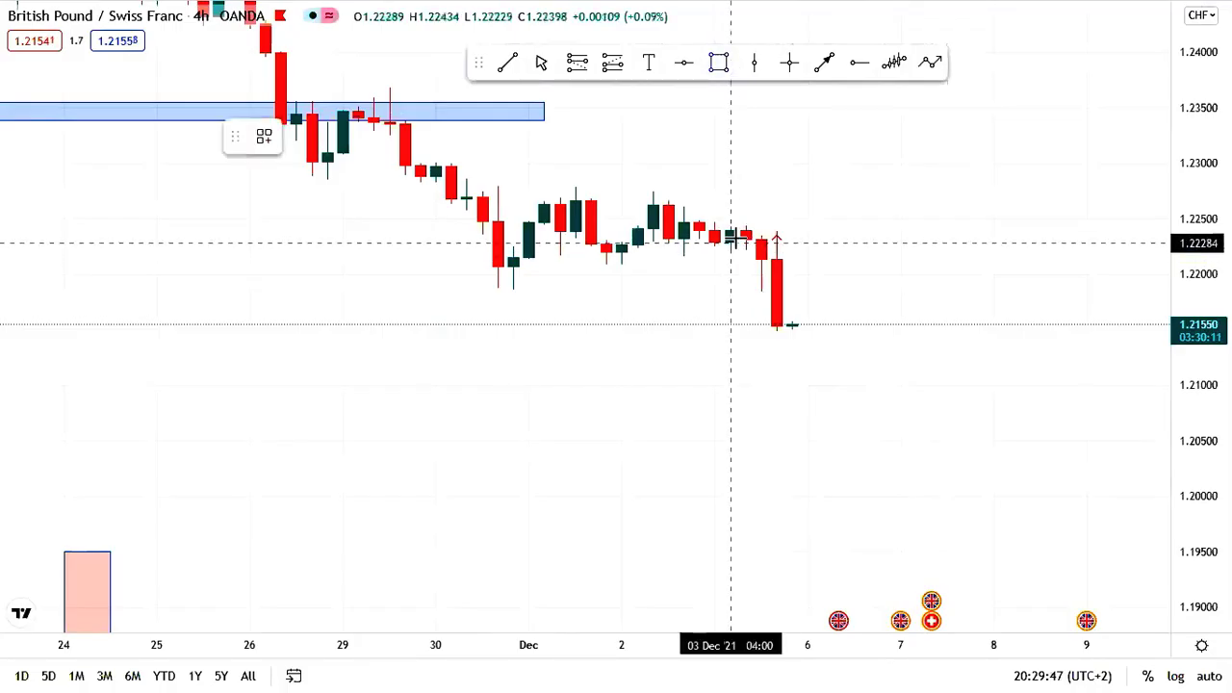
Step: On TradingView's GBPCHF 4h chart, draw a red rectangle from 08:00 on 3 December to 12:00 on 7 December, between about 1.2243 and 1.2220
left_click_drag(730, 228, 947, 259)
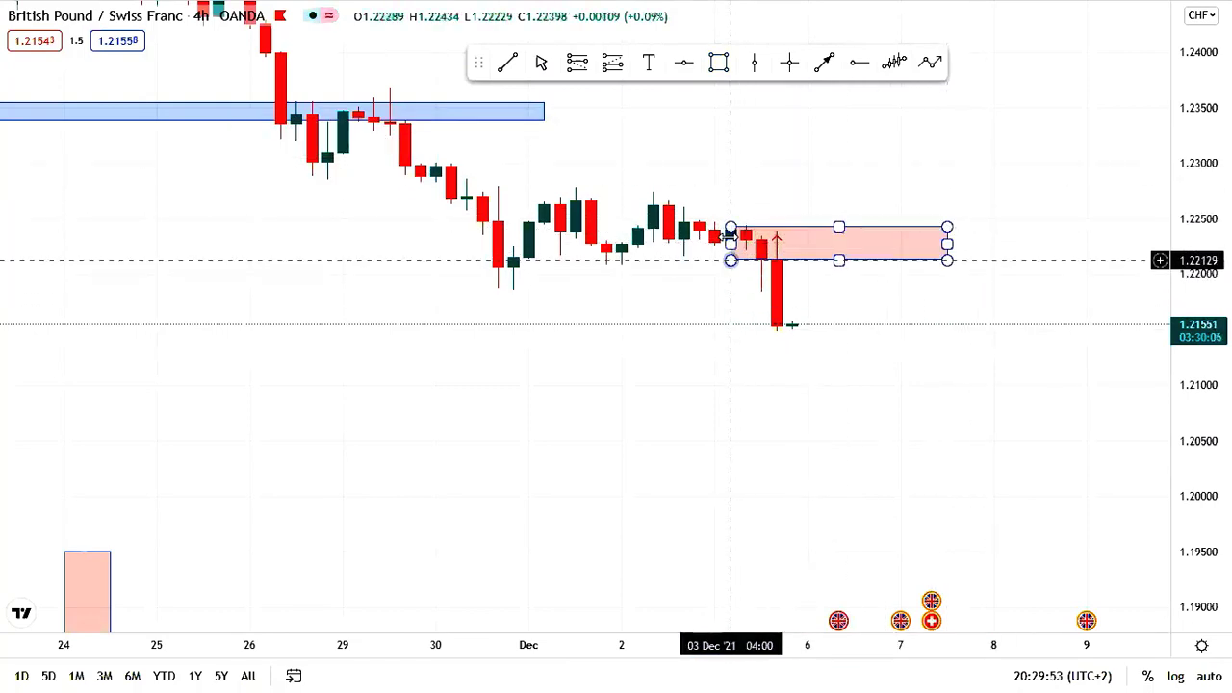
mouse_move(731, 258)
left_mouse_down()
mouse_move(742, 264)
mouse_move(746, 228)
mouse_move(747, 252)
left_mouse_up()
left_click(778, 262)
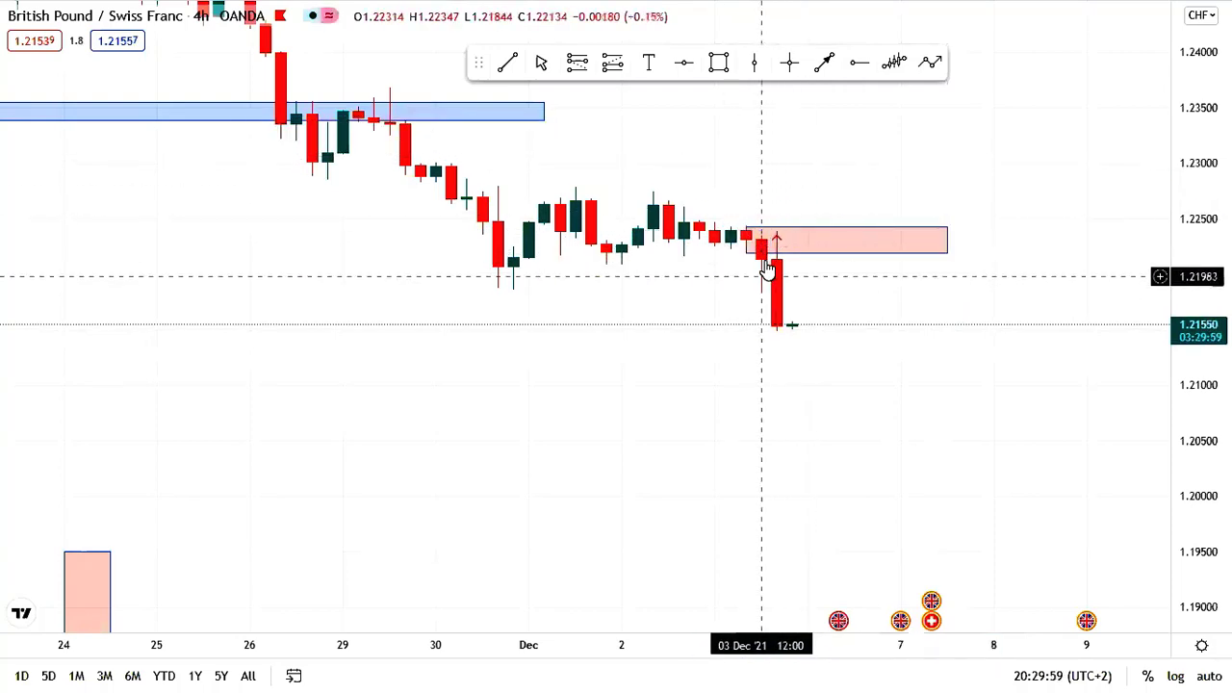
left_click(747, 239)
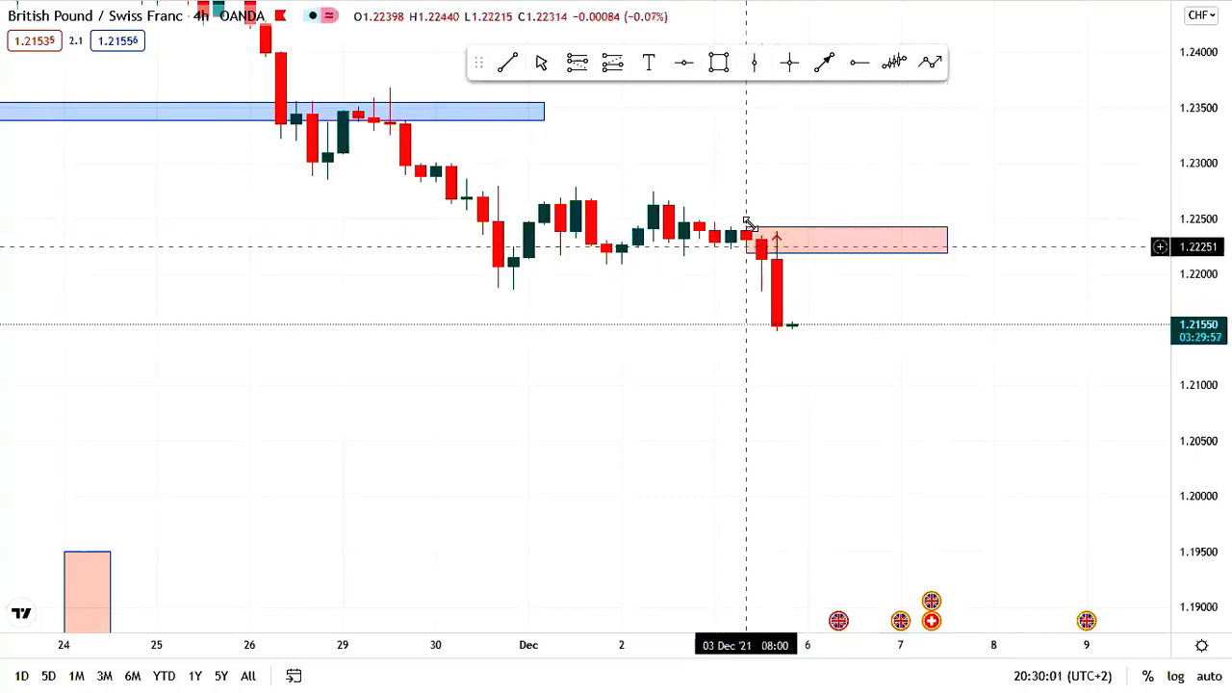
left_click(792, 308)
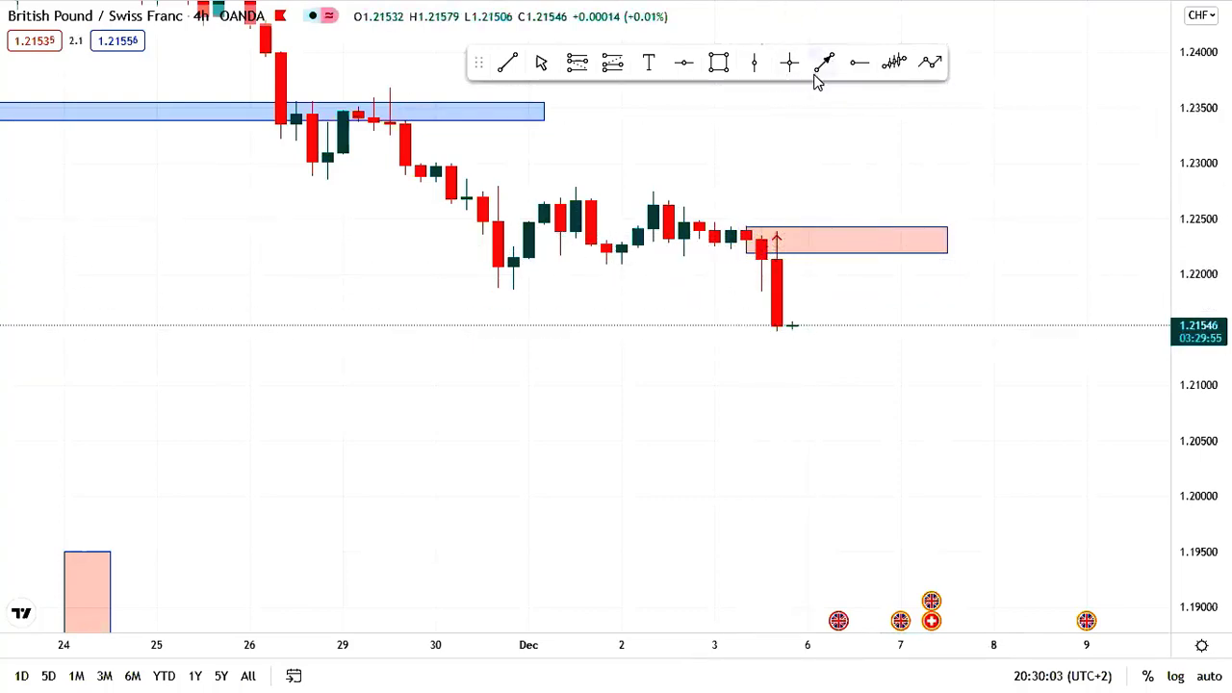
Step: Draw one arrow from the current price up to the red zone and another from just below the zone down to about 1.2035
left_click(807, 325)
left_click(853, 251)
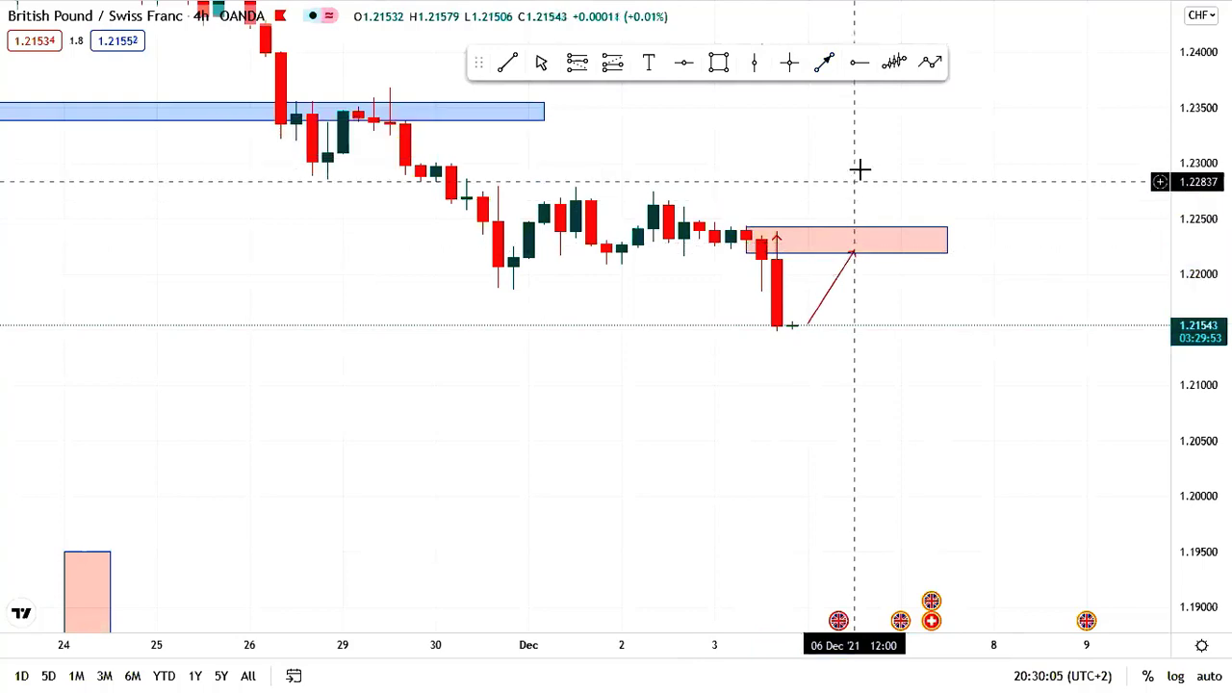
left_click(833, 69)
left_click(869, 268)
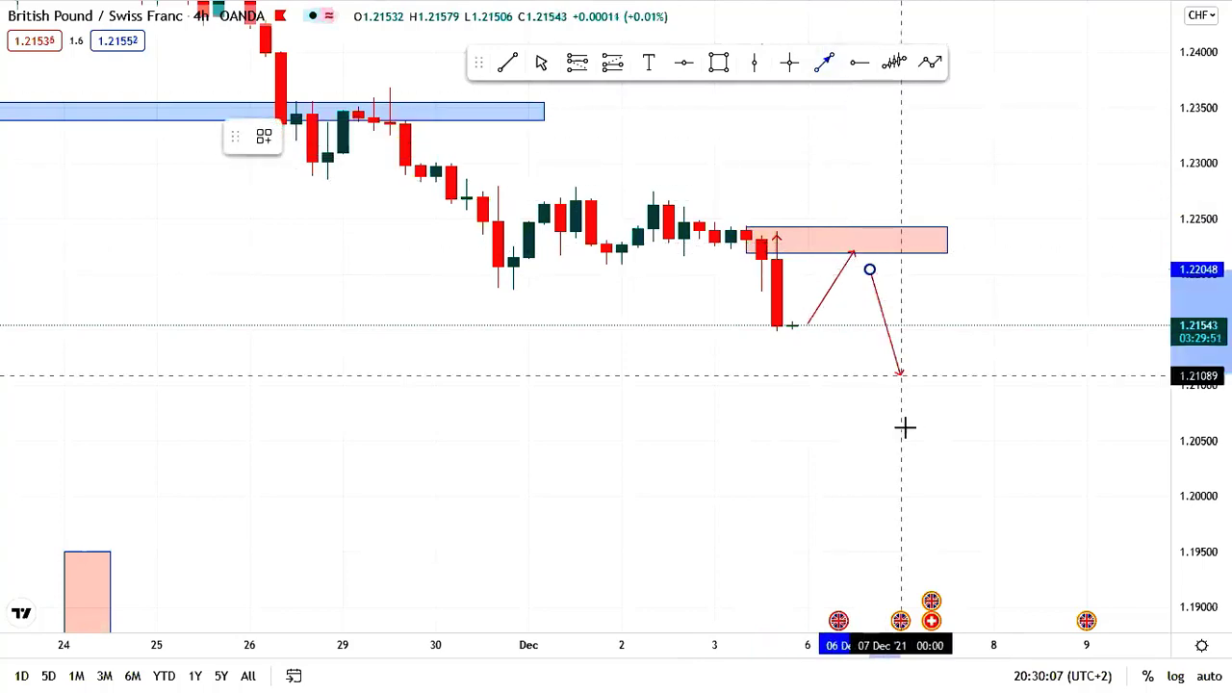
left_click(914, 457)
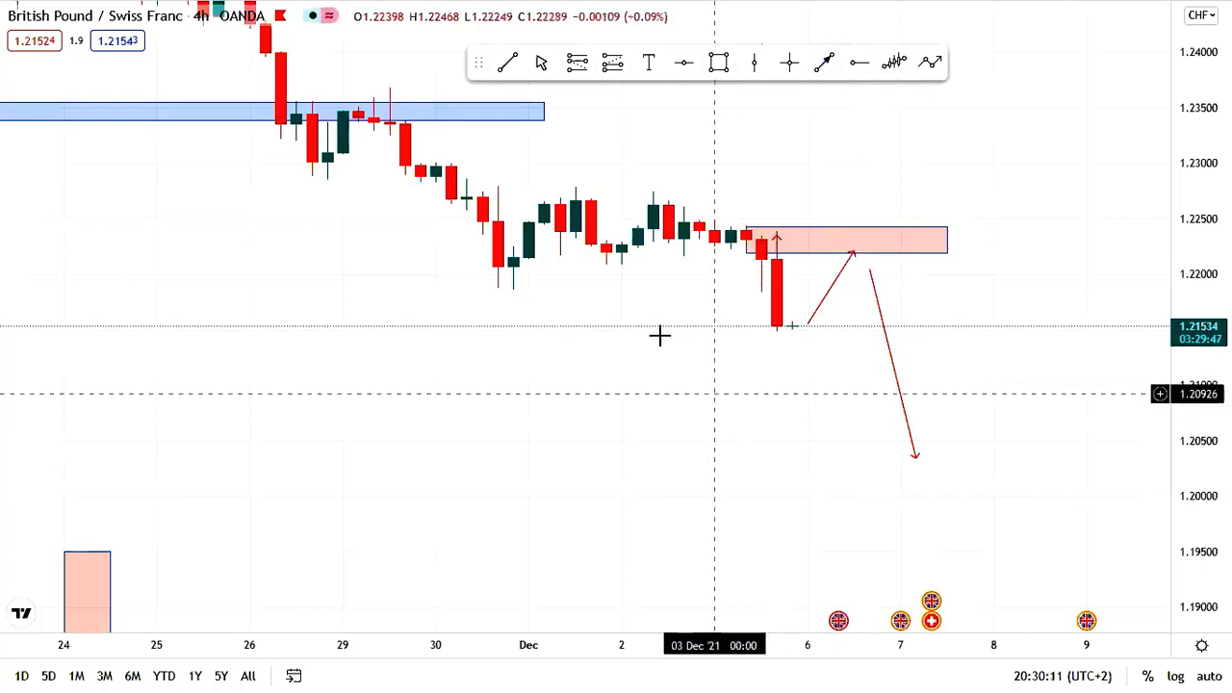
Step: Delete the small vertical arrows above the large red candle at 16:00 on 3 December
scroll(660, 336, "down", 5)
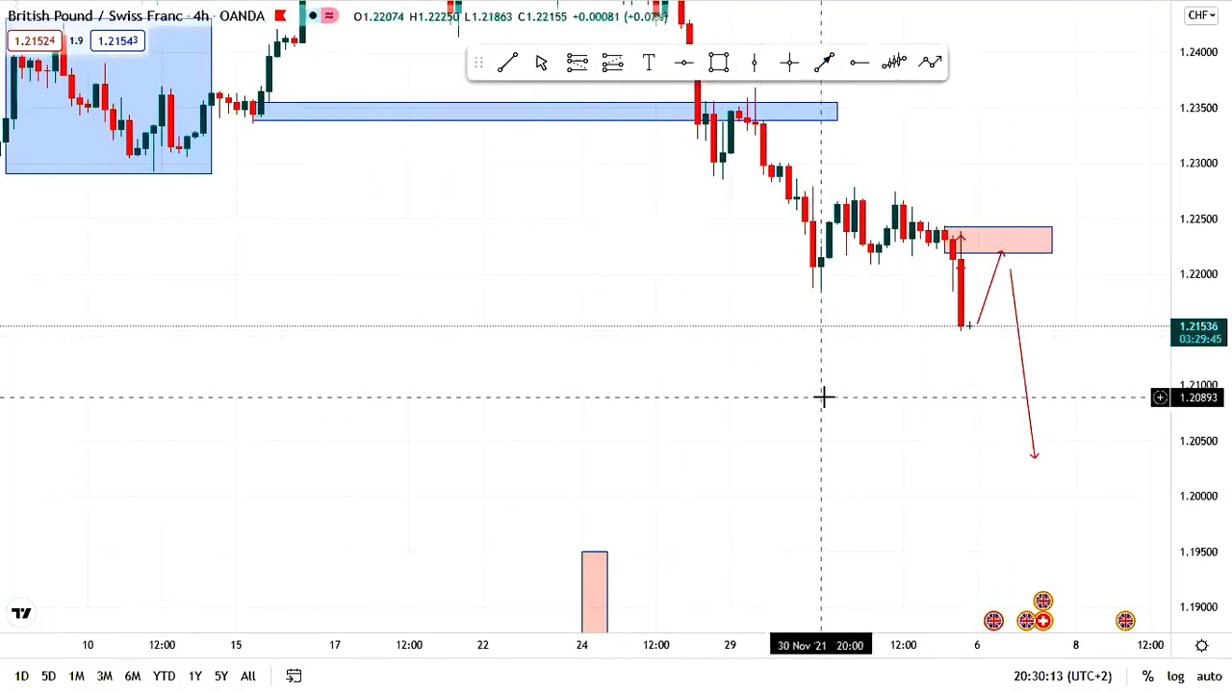
left_click_drag(975, 353, 771, 460)
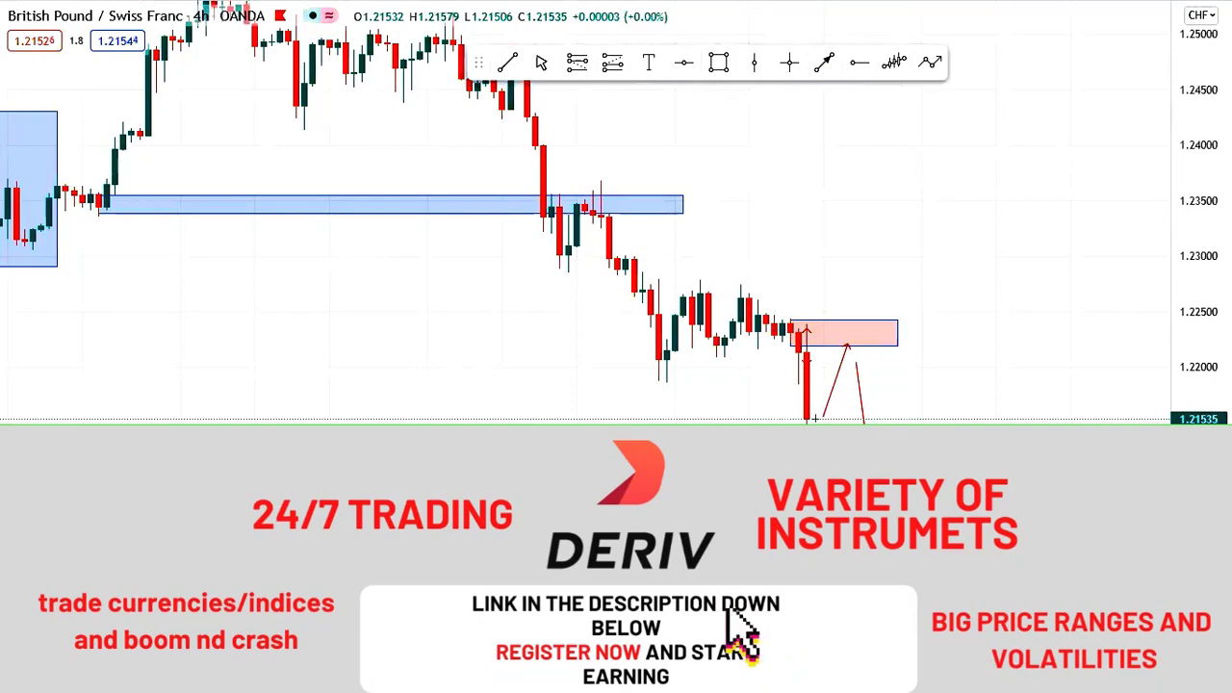
scroll(791, 414, "up", 3)
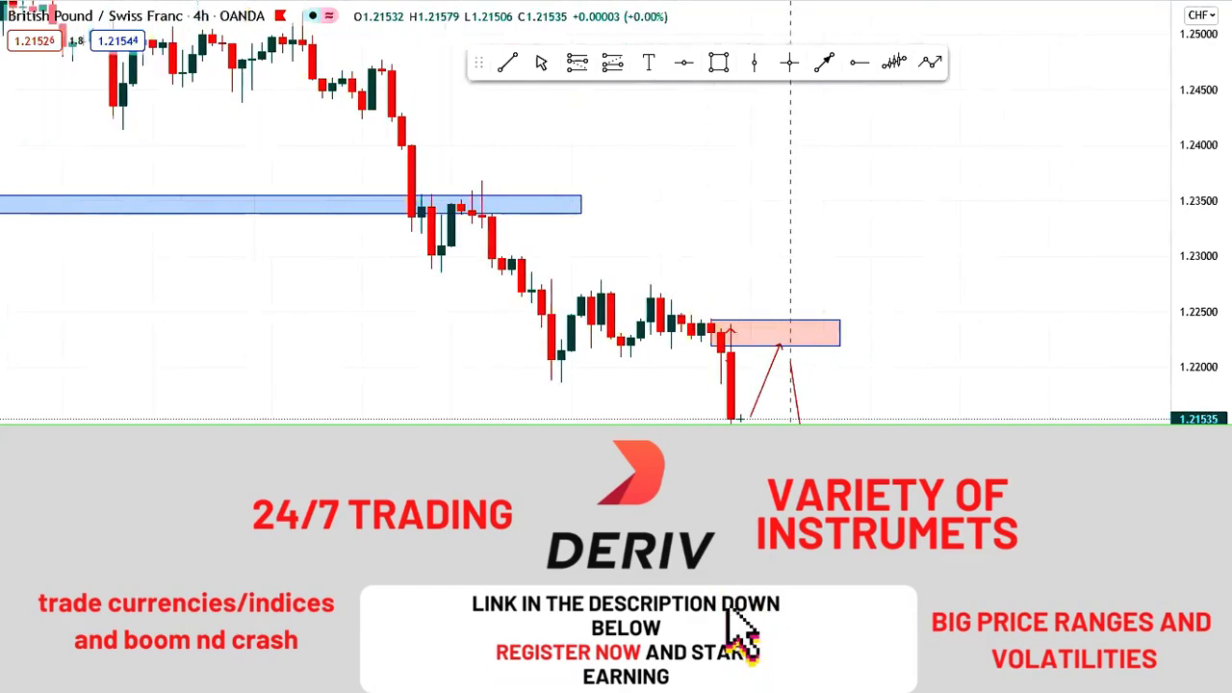
left_click_drag(771, 375, 951, 360)
scroll(703, 349, "up", 3)
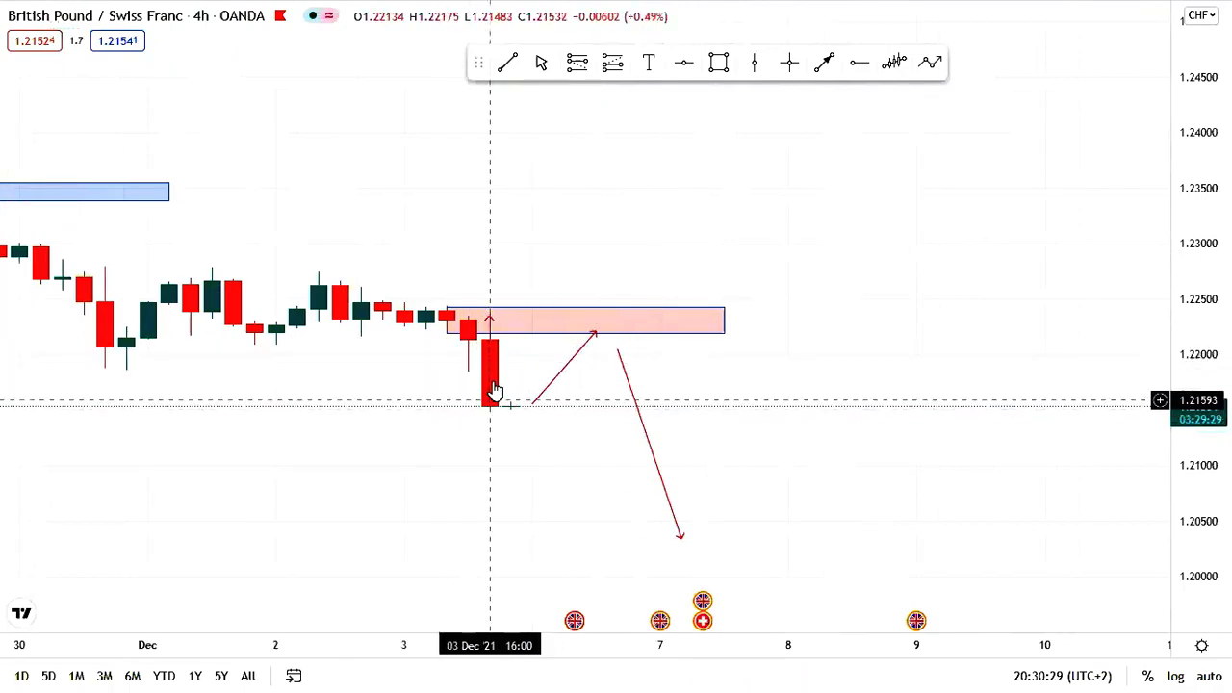
left_click(493, 332)
left_click(490, 331)
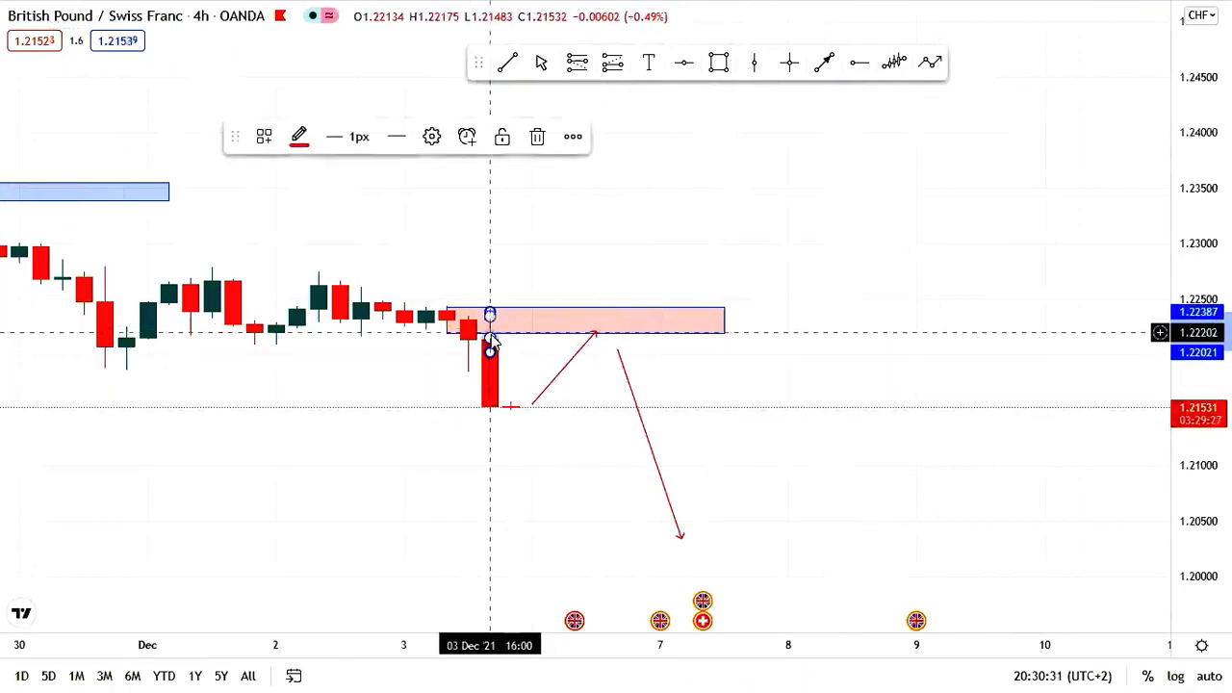
key("Delete")
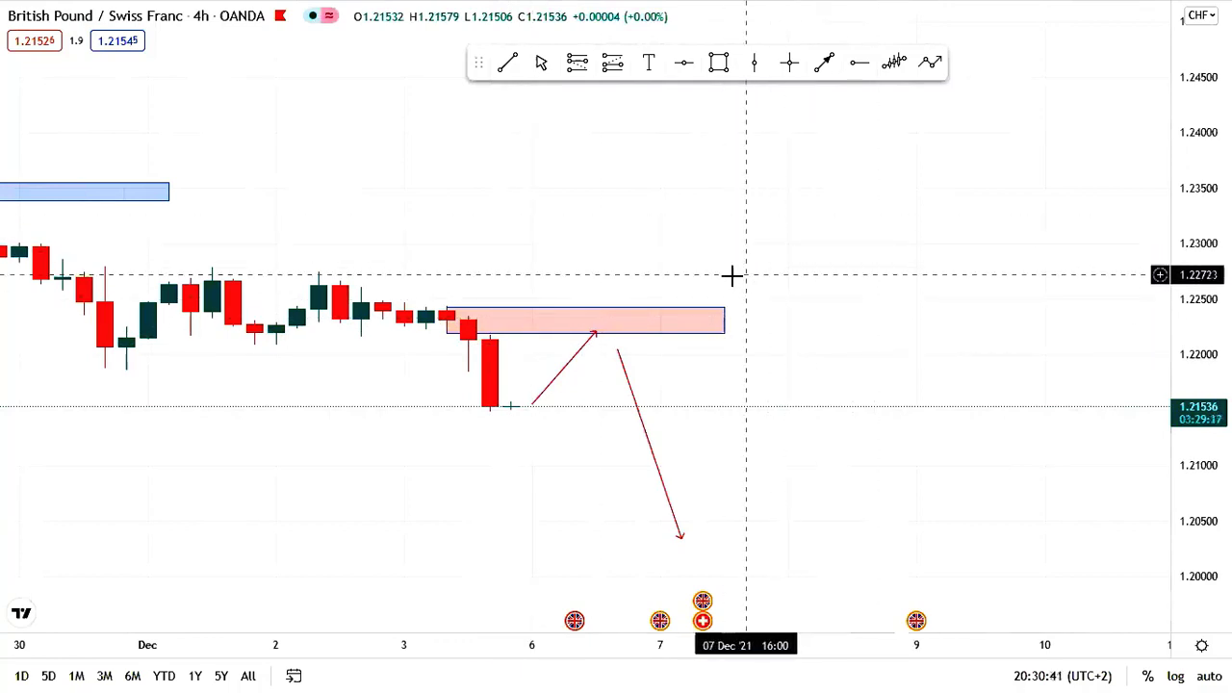
Step: Raise the red zone's lower edge to about 1.2222
mouse_move(724, 332)
left_mouse_down()
mouse_move(727, 318)
mouse_move(735, 331)
left_mouse_up()
left_click(788, 191)
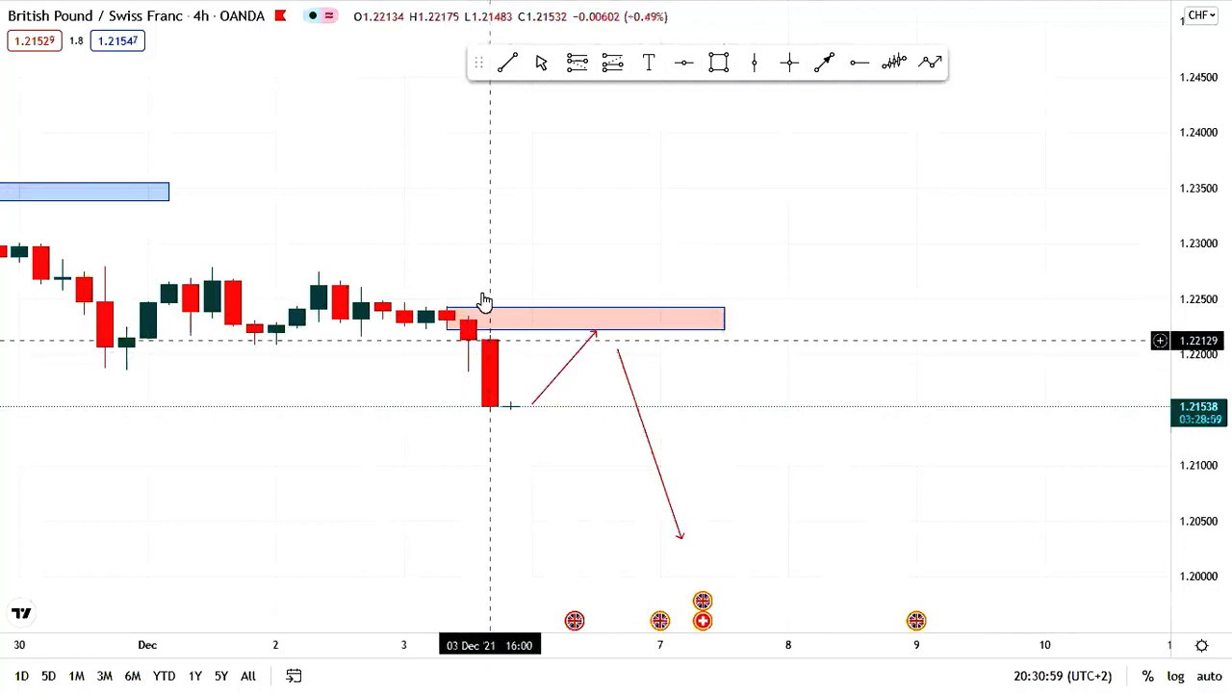
Step: Draw a vertical trend line as an upper wick on the 3 December 16:00 candle, from about 1.2213 to 1.2264
left_click(503, 64)
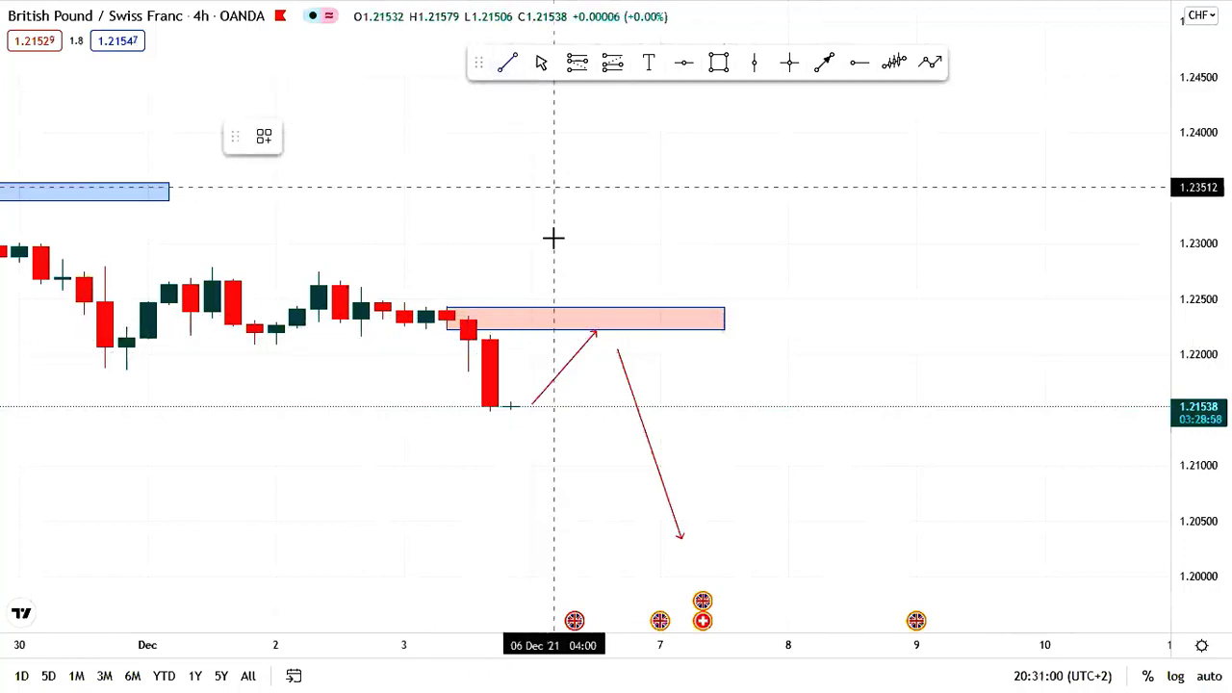
left_click(490, 343)
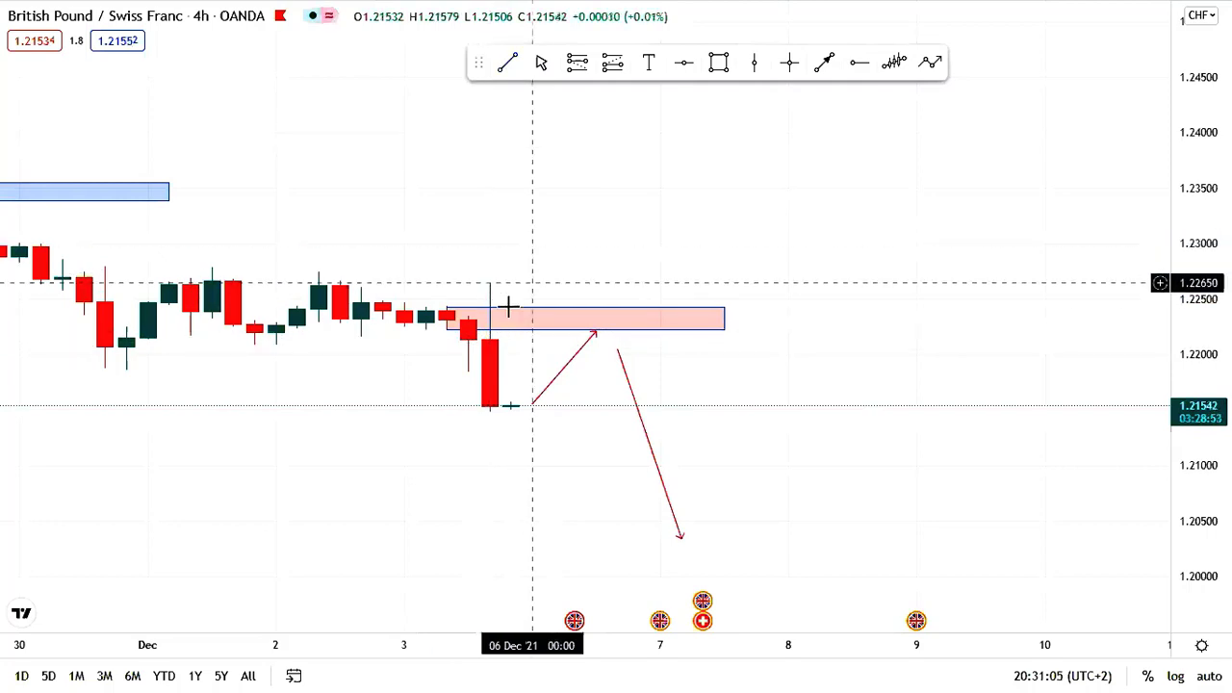
left_click(546, 318)
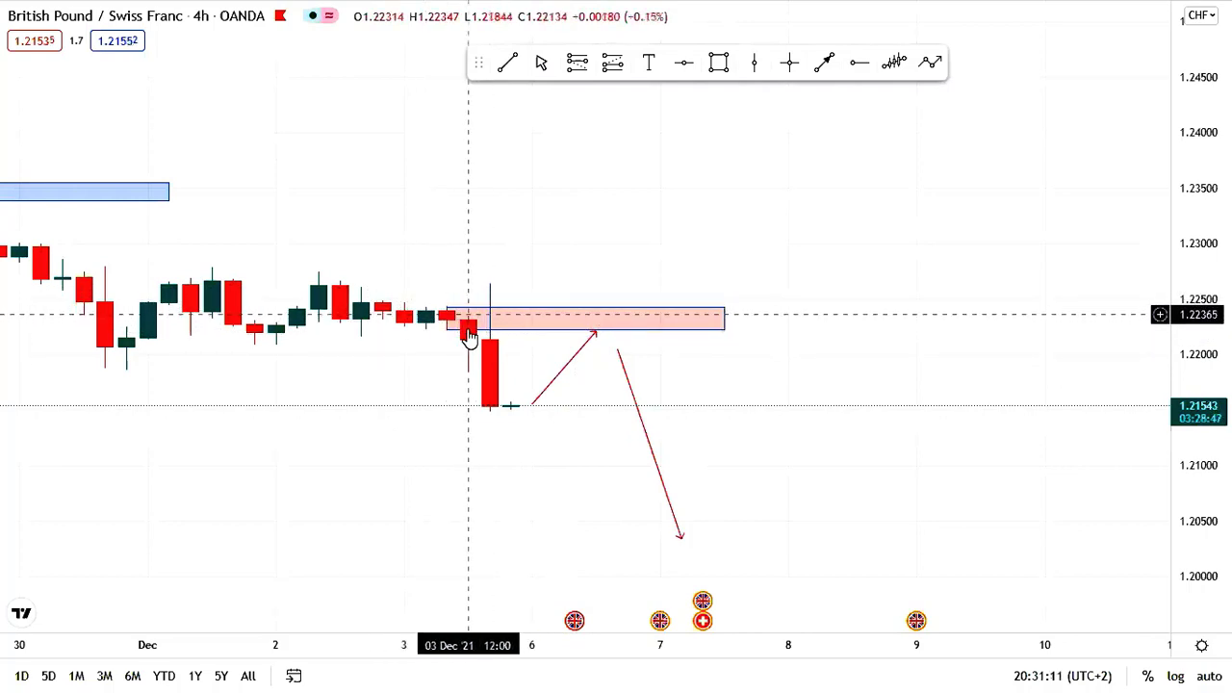
Step: Reshape the red zone to span about 1.2263 down to 1.2240, starting at 08:00 on 3 December
left_click_drag(446, 308, 458, 283)
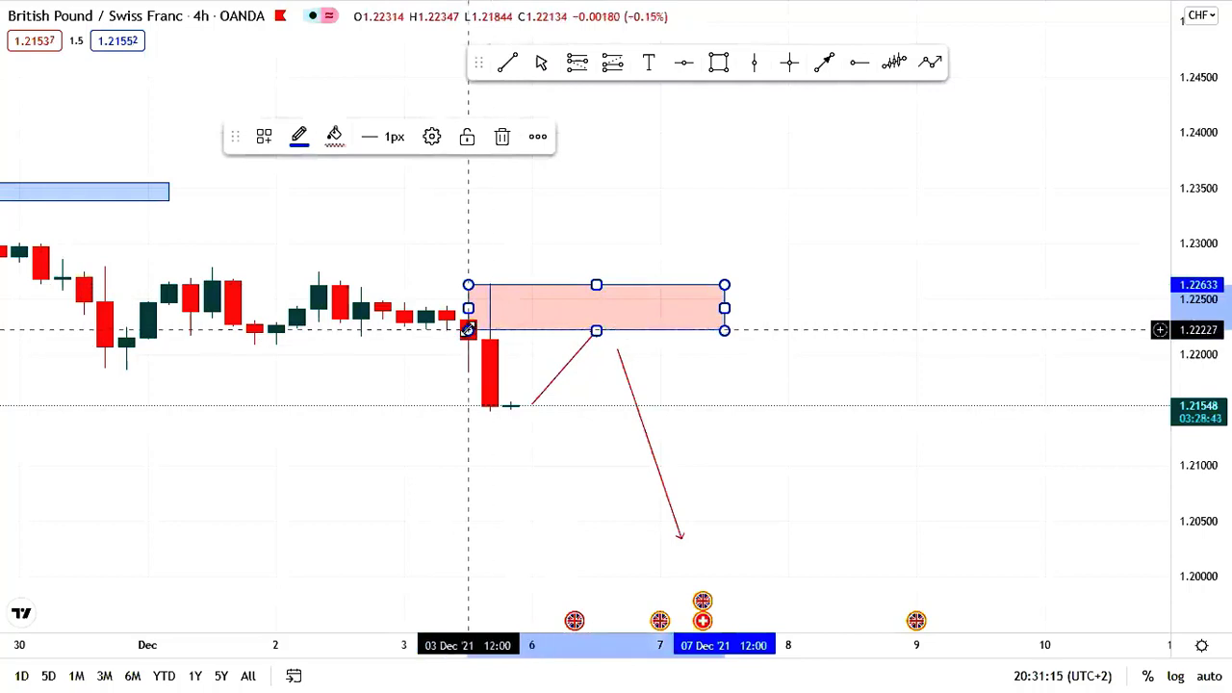
left_click_drag(468, 329, 467, 308)
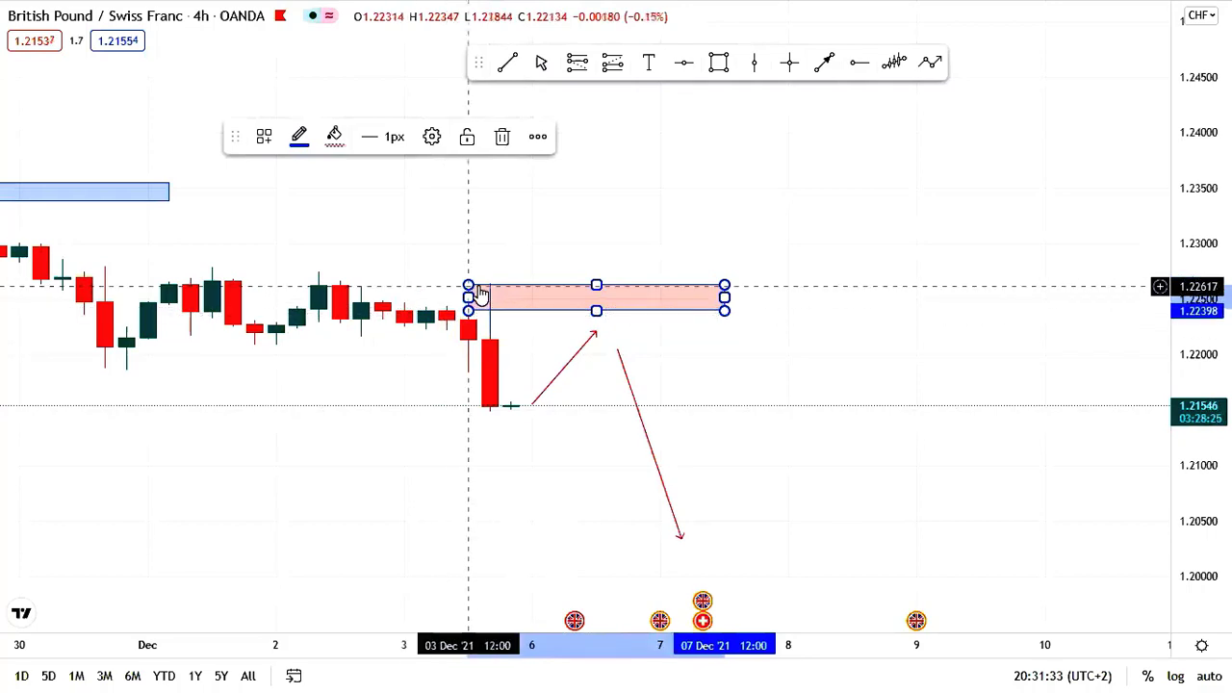
left_click_drag(465, 293, 449, 299)
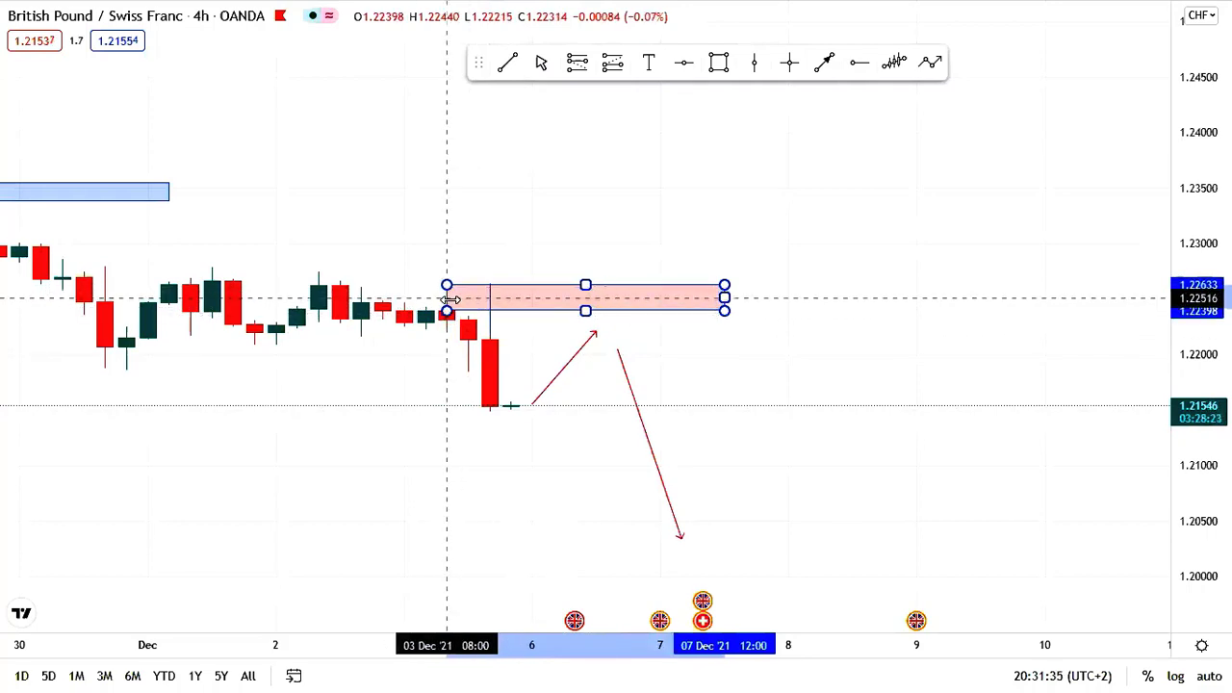
left_click(490, 253)
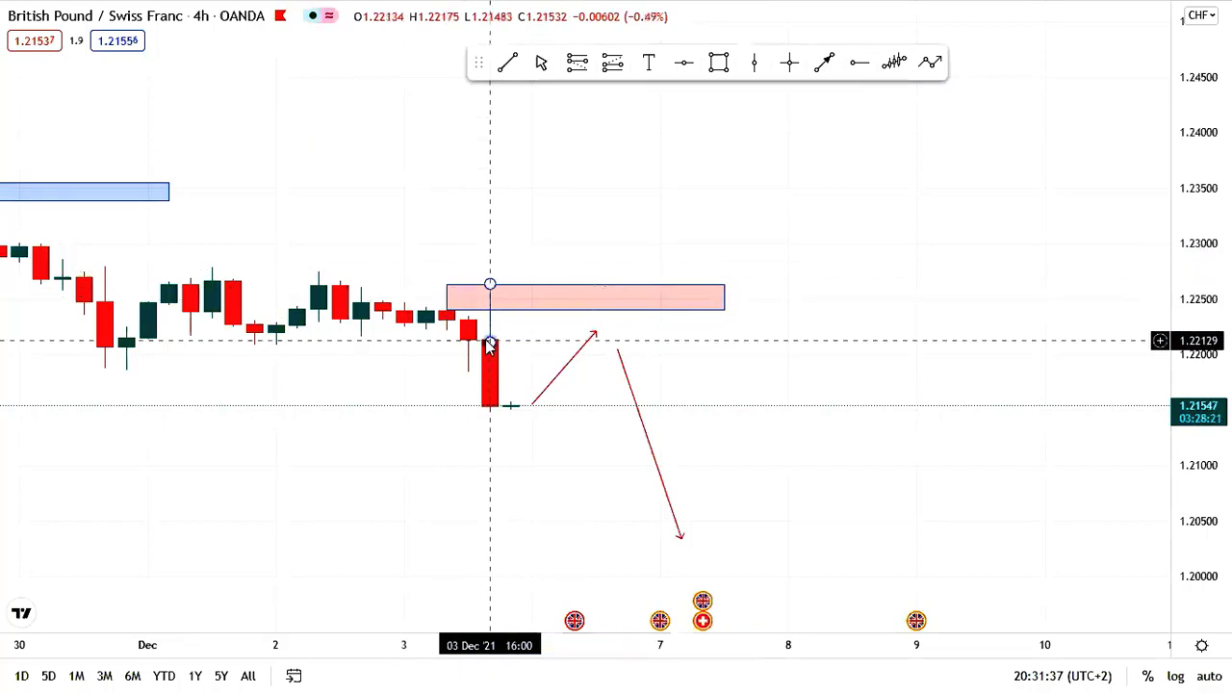
Step: Move the red zone's start to 12:00 on 3 December and its lower edge to about 1.2245
left_click(445, 310)
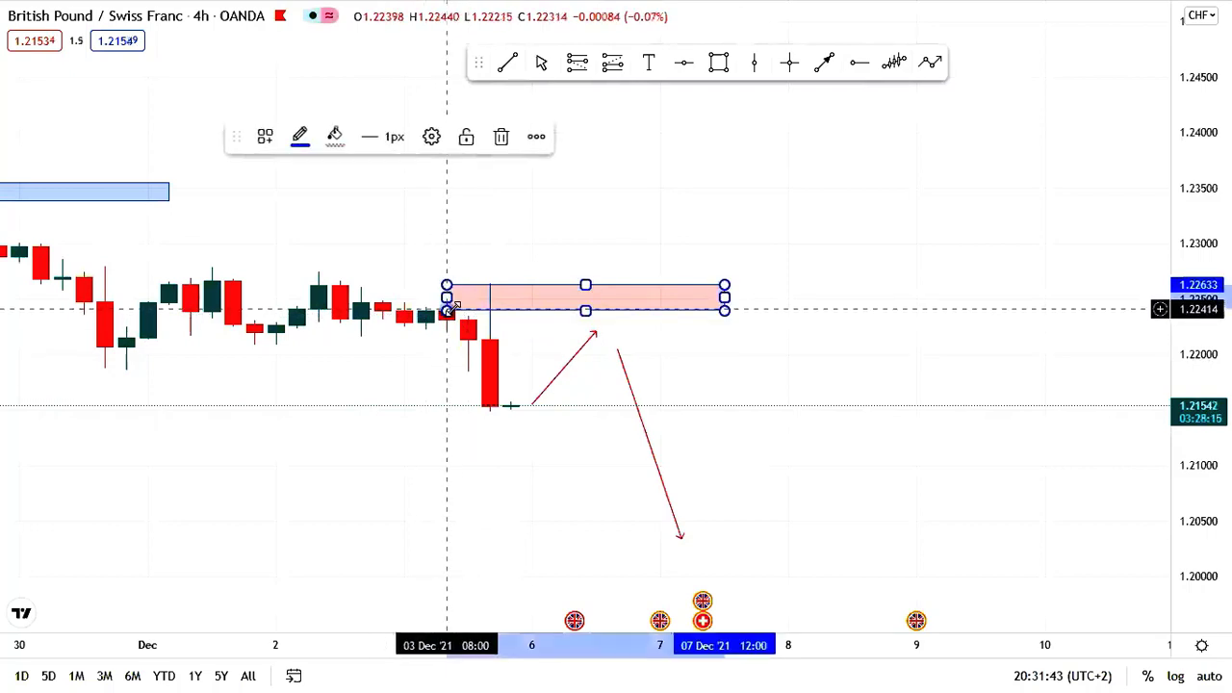
left_click_drag(447, 311, 477, 305)
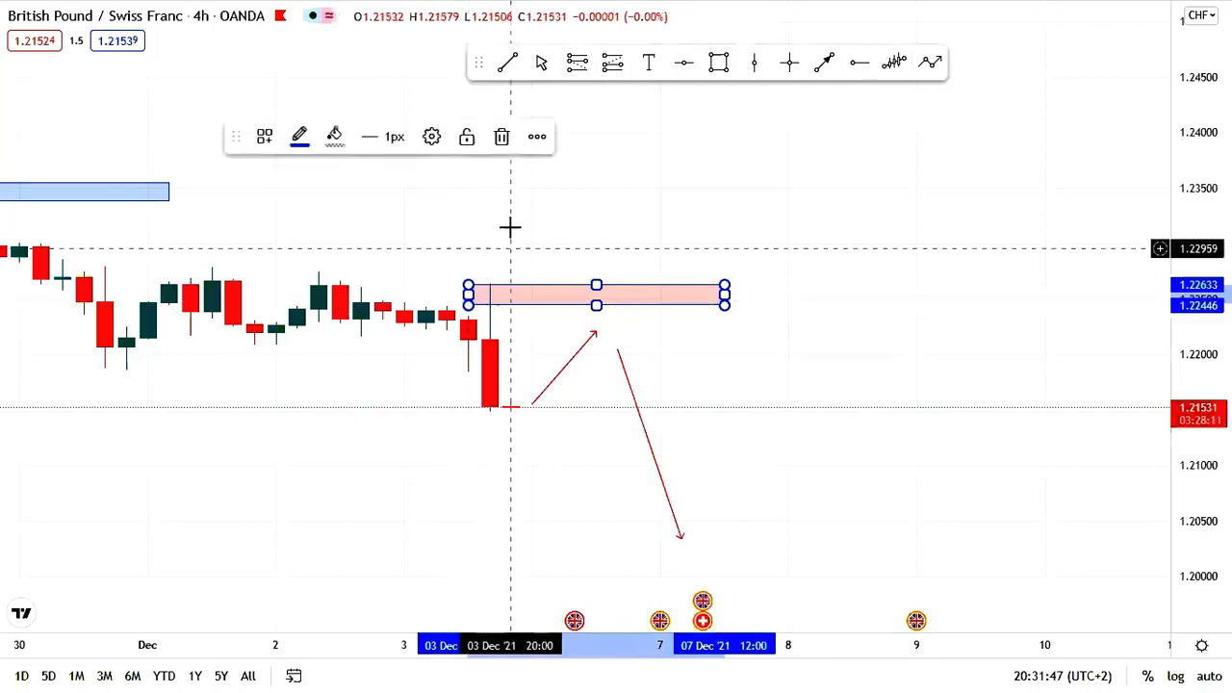
left_click(510, 228)
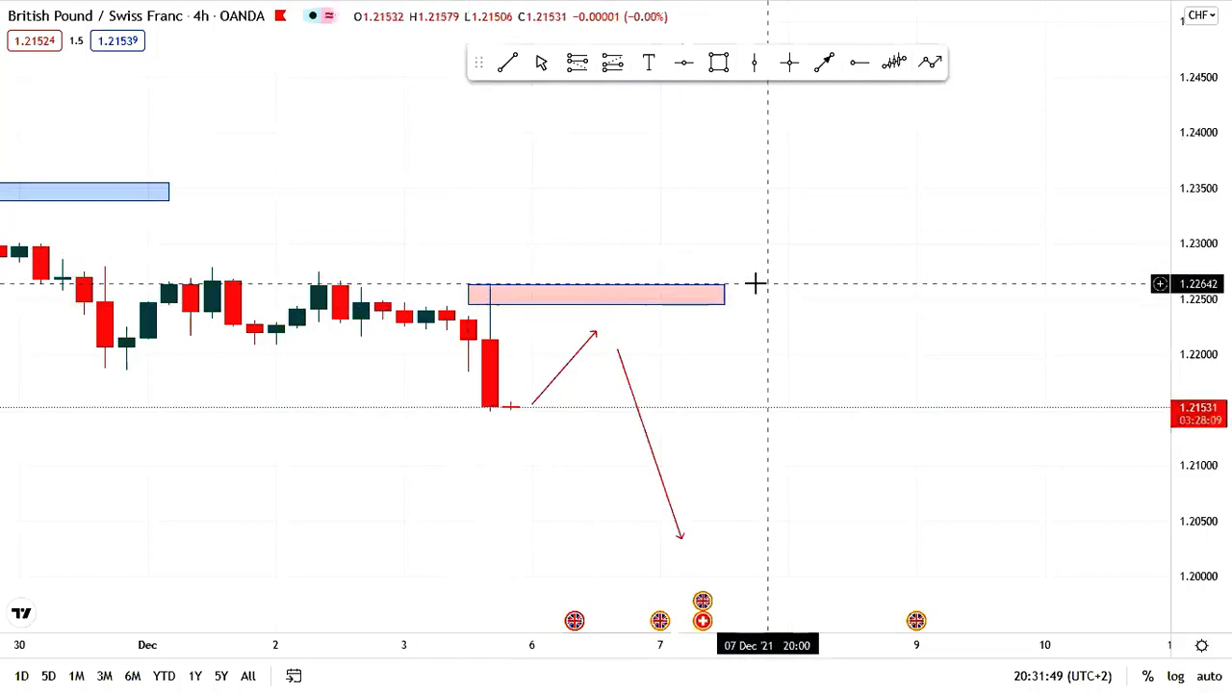